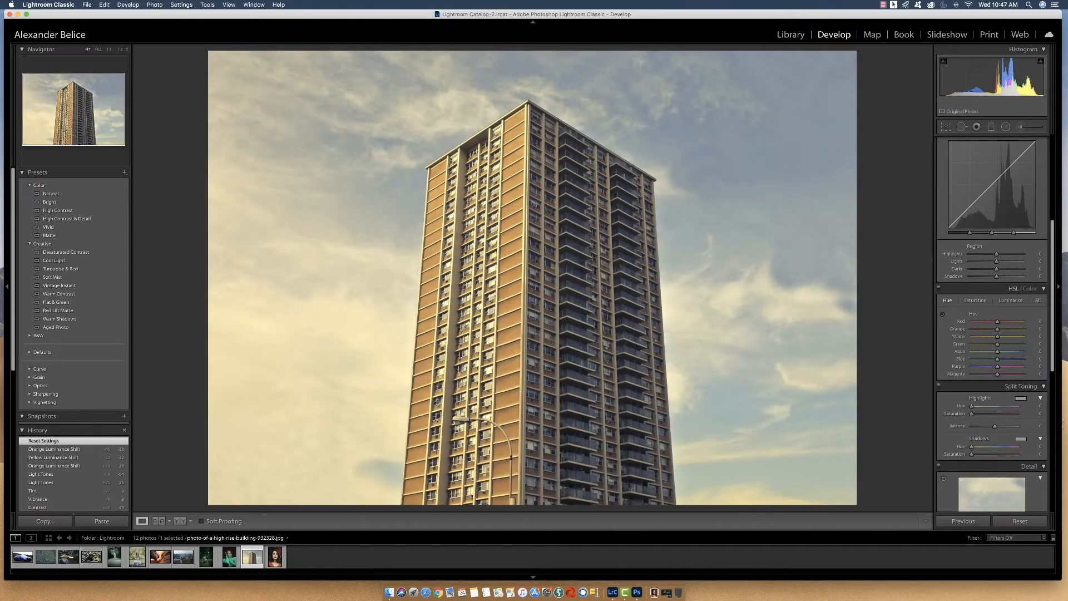
Browse the portrait, sweater and mountain river photos for comparison, and return to the high-rise building photo.
{"action": "left_click", "coordinate": [275, 556]}
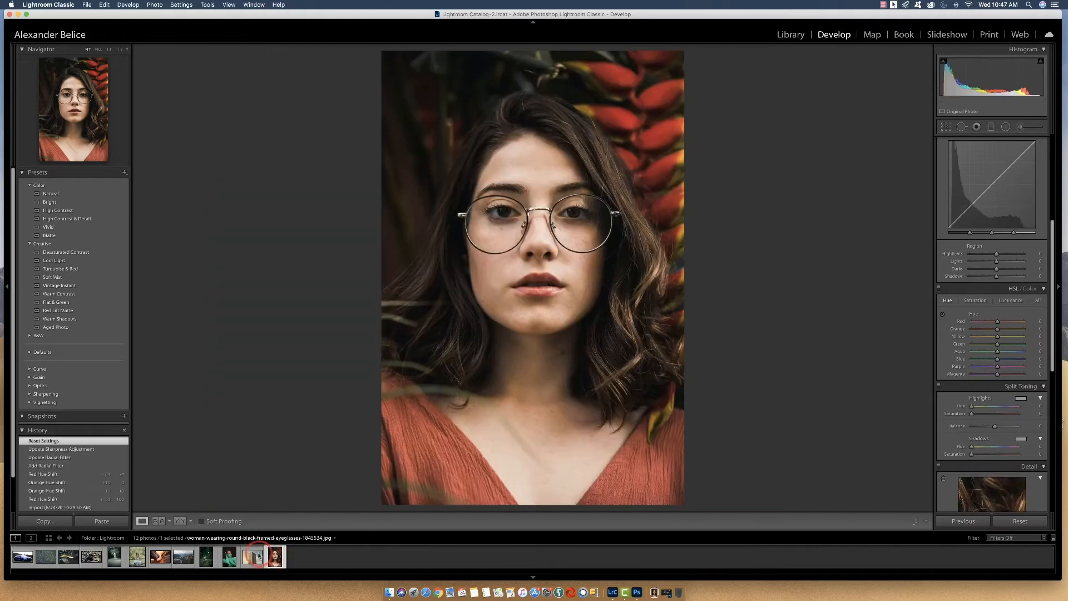
{"action": "left_click", "coordinate": [259, 556]}
{"action": "left_click", "coordinate": [234, 558]}
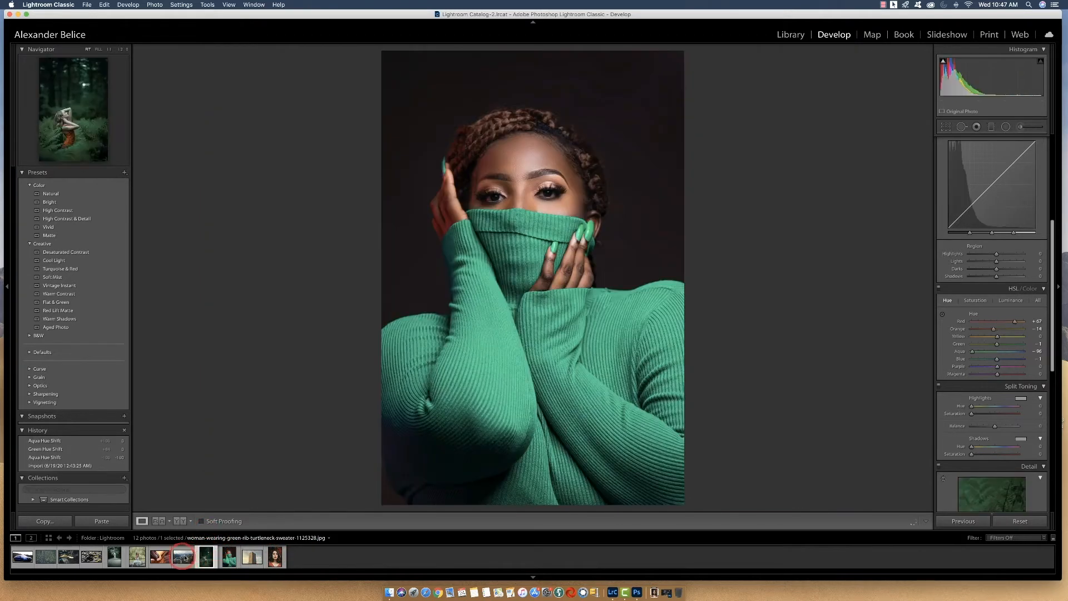
{"action": "left_click", "coordinate": [184, 556]}
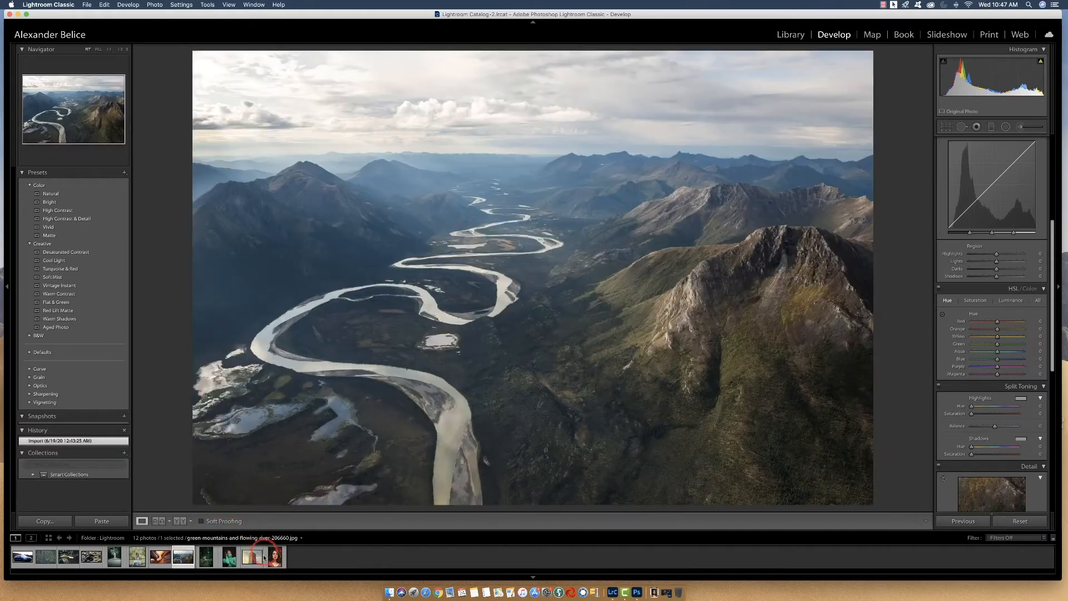
{"action": "left_click", "coordinate": [275, 556]}
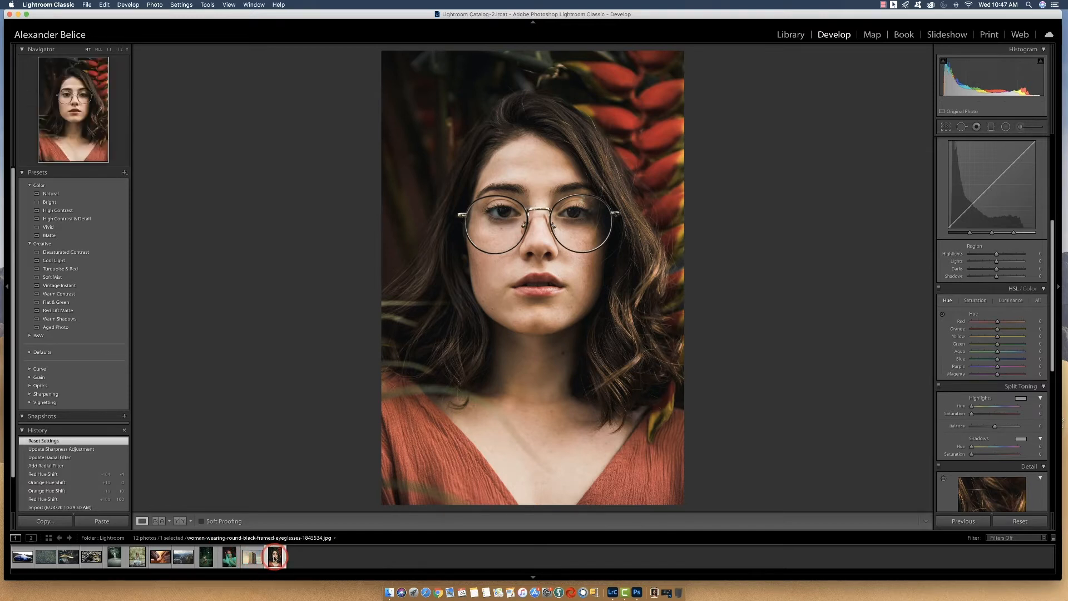
{"action": "left_click", "coordinate": [252, 557]}
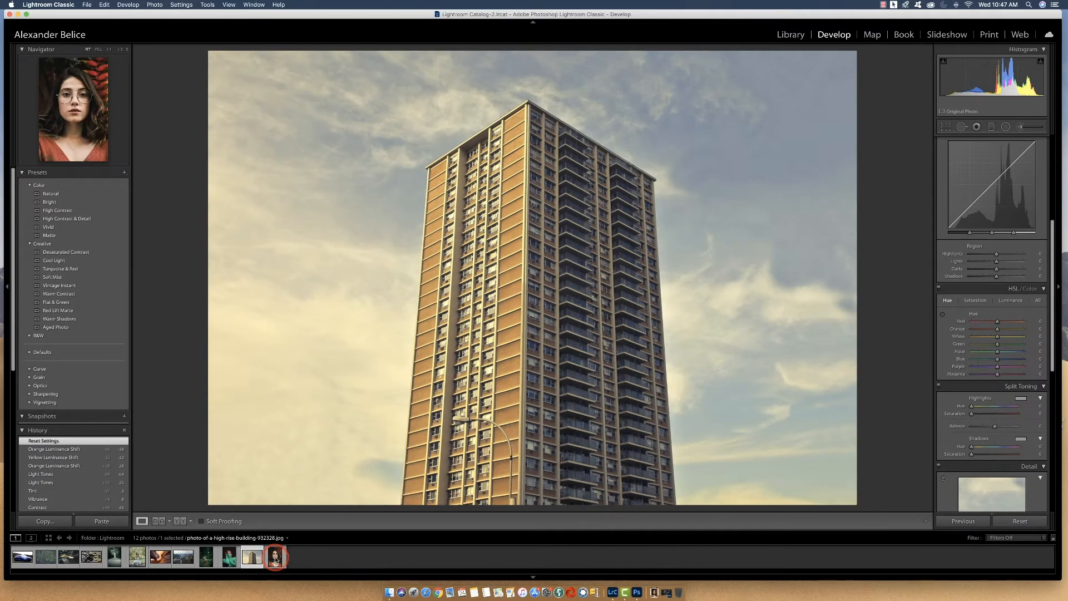
{"action": "left_click", "coordinate": [276, 556]}
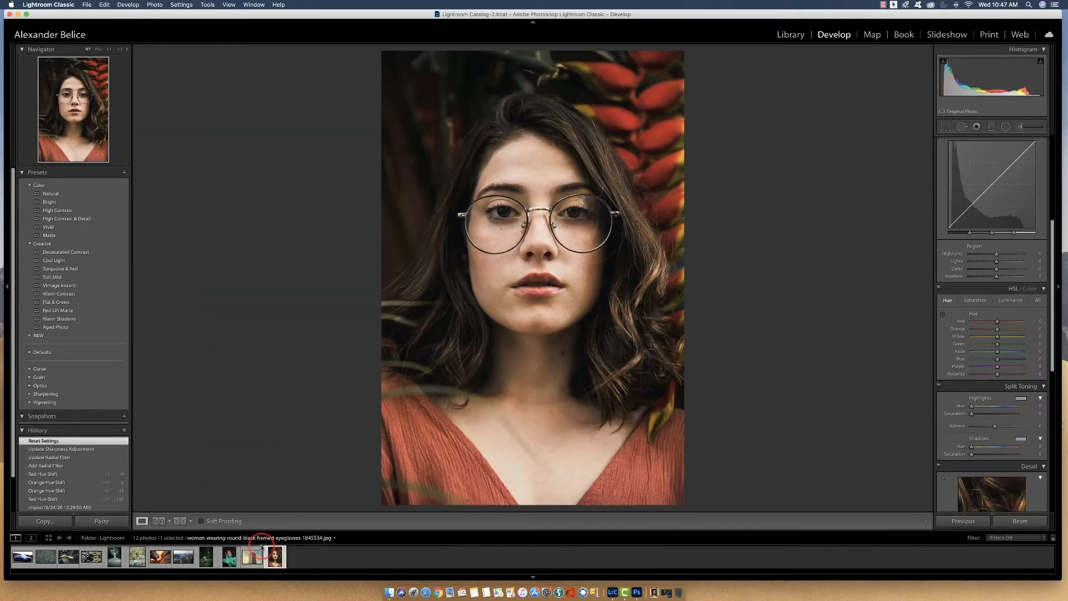
{"action": "left_click", "coordinate": [257, 554]}
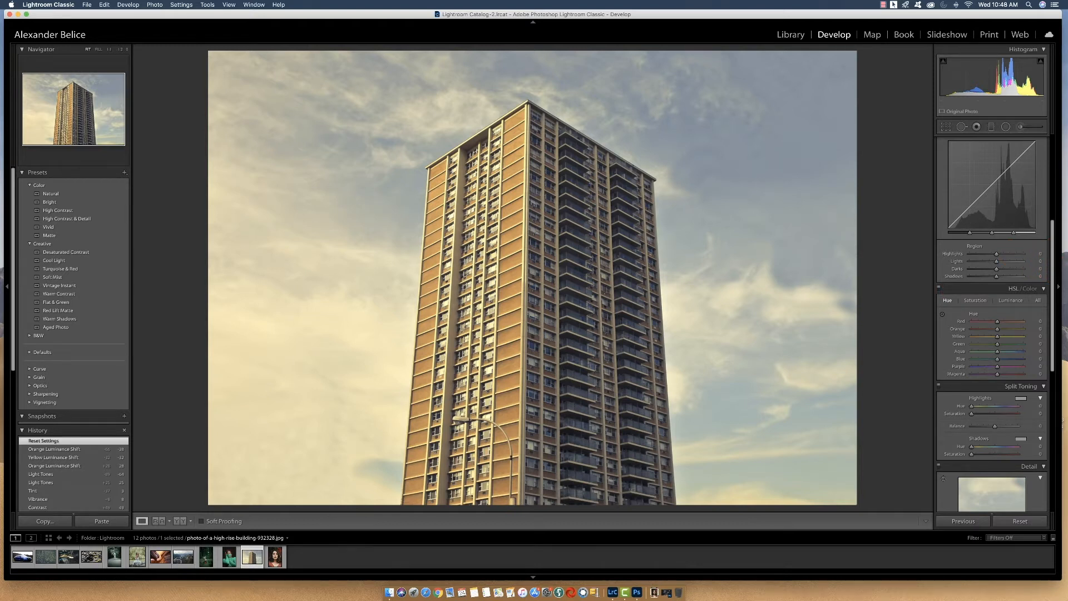
Reset all develop settings of the high-rise building photo.
{"action": "left_click_drag", "start_coordinate": [1052, 294], "coordinate": [1051, 292]}
{"action": "left_click", "coordinate": [1020, 521]}
{"action": "scroll", "coordinate": [1055, 278], "scroll_direction": "up", "scroll_amount": 5}
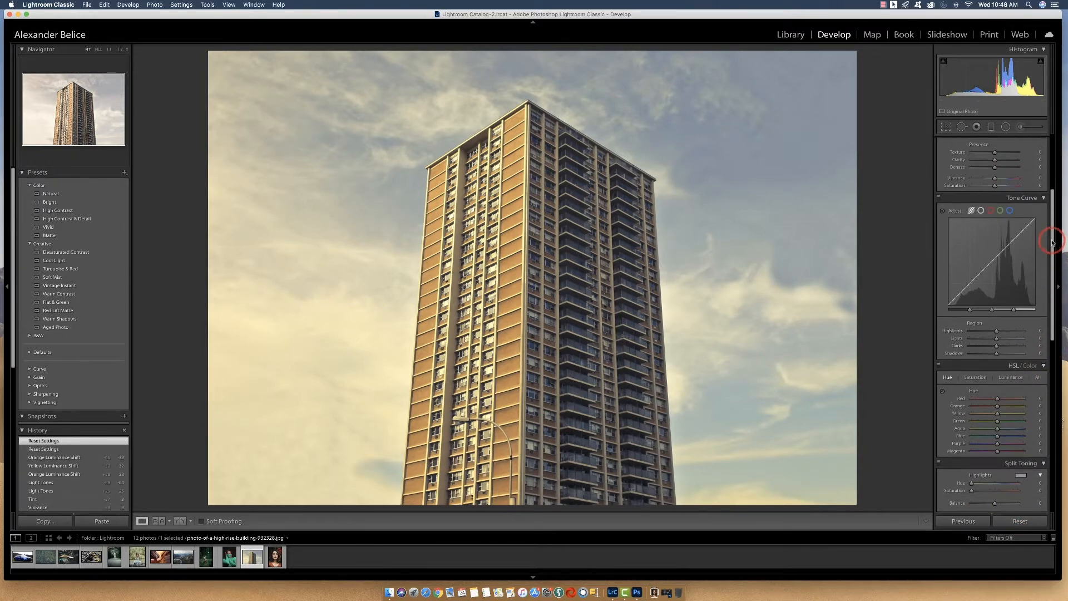
Set the white balance by sampling a pale area of the building's facade, and raise the contrast to +26.
{"action": "left_click_drag", "start_coordinate": [1064, 228], "coordinate": [1063, 192]}
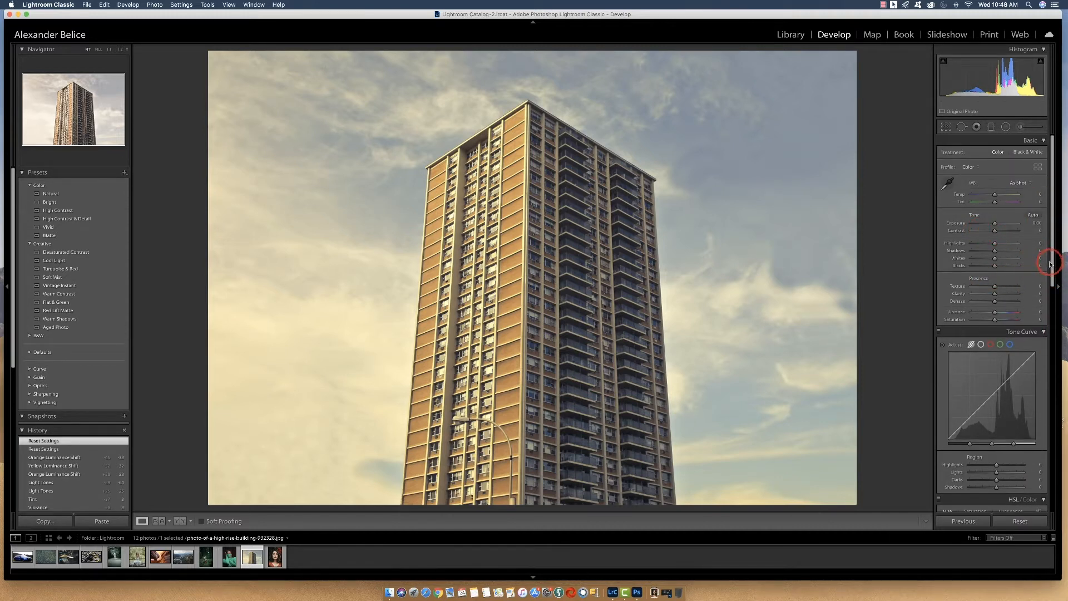
{"action": "left_click", "coordinate": [949, 185]}
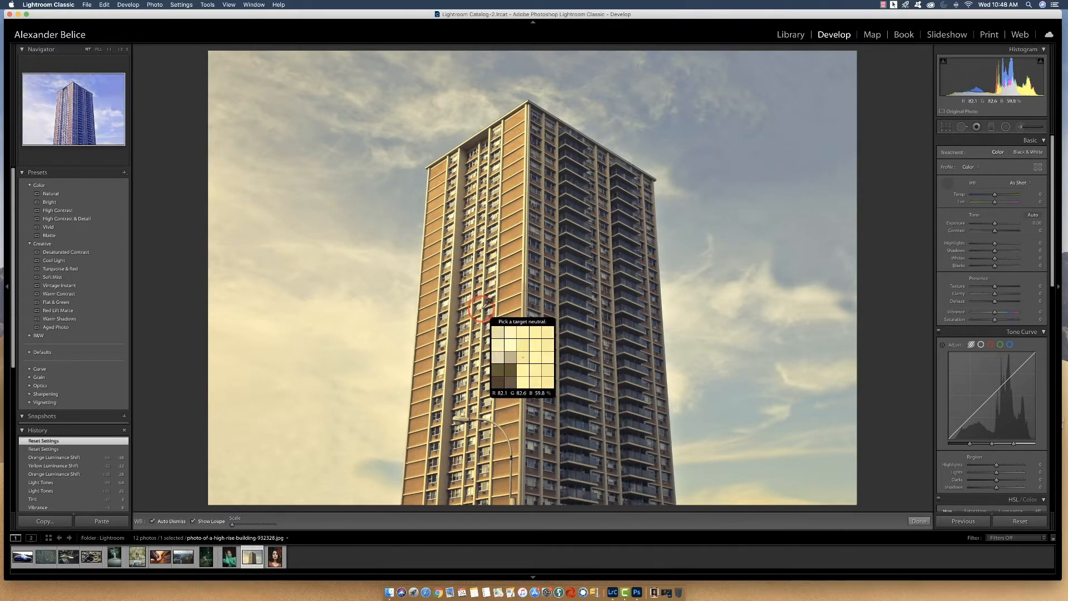
{"action": "left_click", "coordinate": [490, 308]}
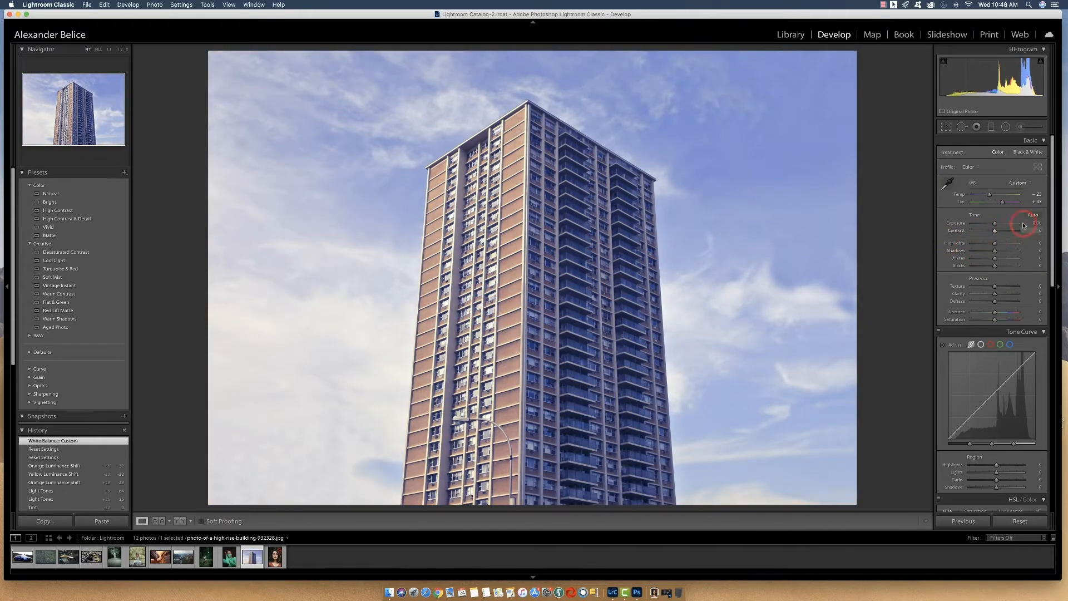
{"action": "left_click_drag", "start_coordinate": [999, 233], "coordinate": [1004, 234]}
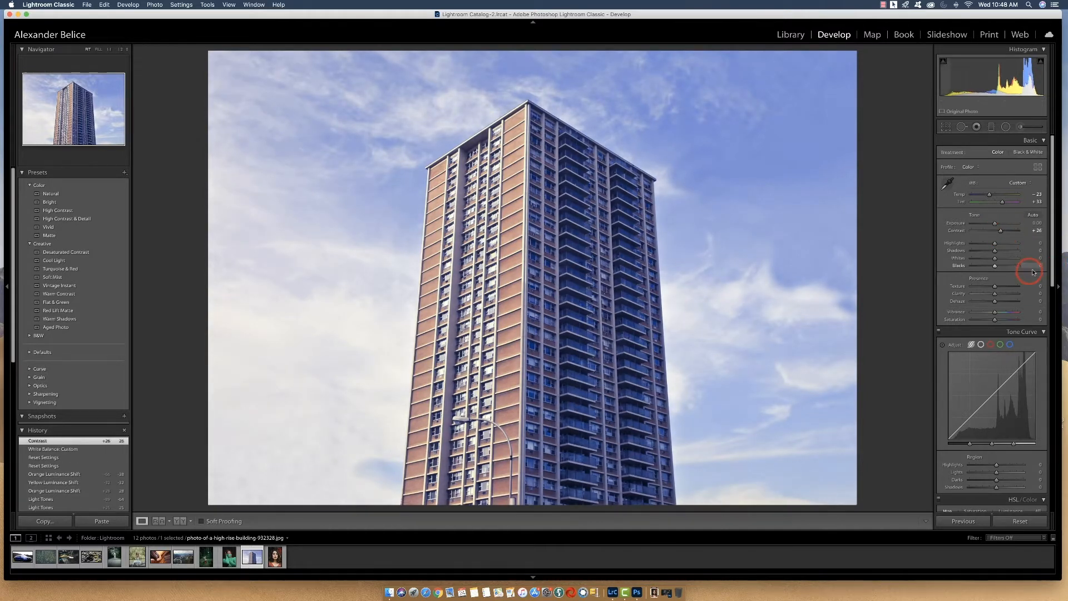
Shift the orange hue to -50 and the red hue to -31 for the building's bricks.
{"action": "left_click_drag", "start_coordinate": [1054, 286], "coordinate": [1046, 374]}
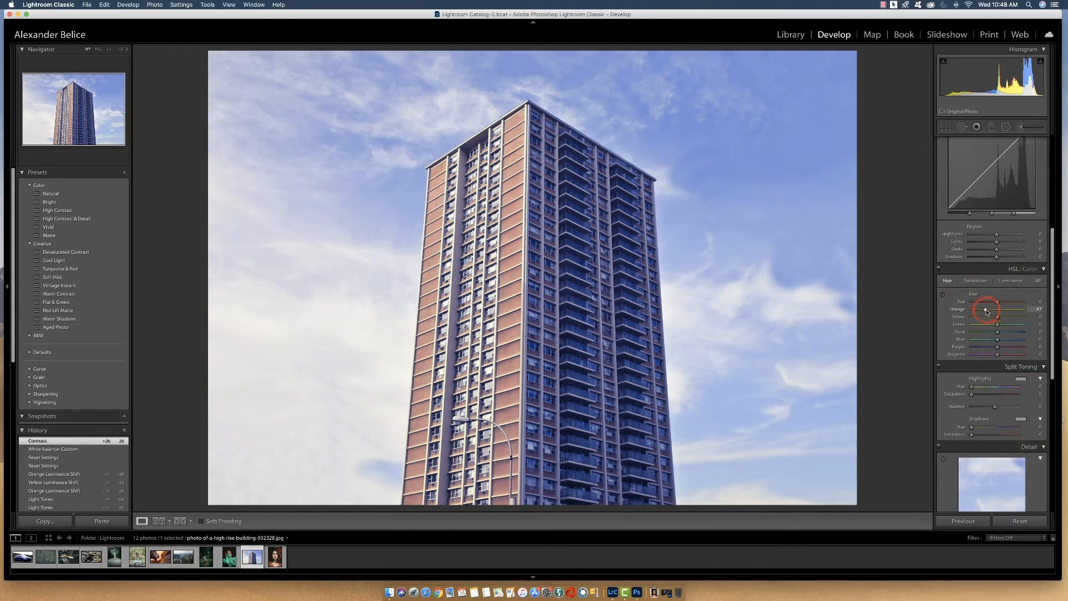
{"action": "left_click_drag", "start_coordinate": [988, 312], "coordinate": [988, 313]}
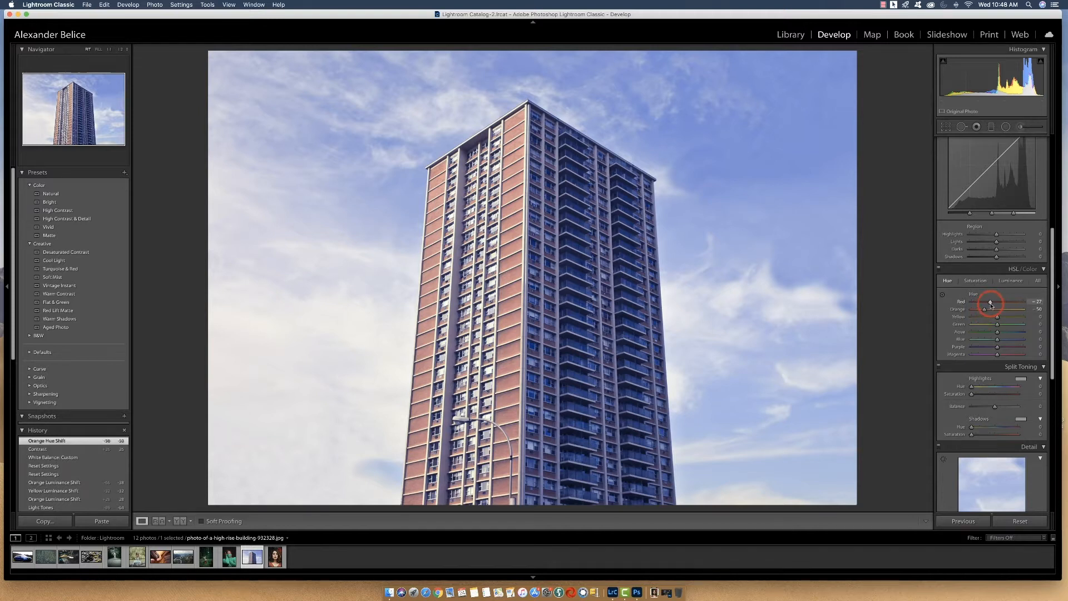
{"action": "left_click_drag", "start_coordinate": [985, 308], "coordinate": [985, 308]}
Lower the Lights region of the tone curve to -78.
{"action": "scroll", "coordinate": [1052, 324], "scroll_direction": "down", "scroll_amount": 5}
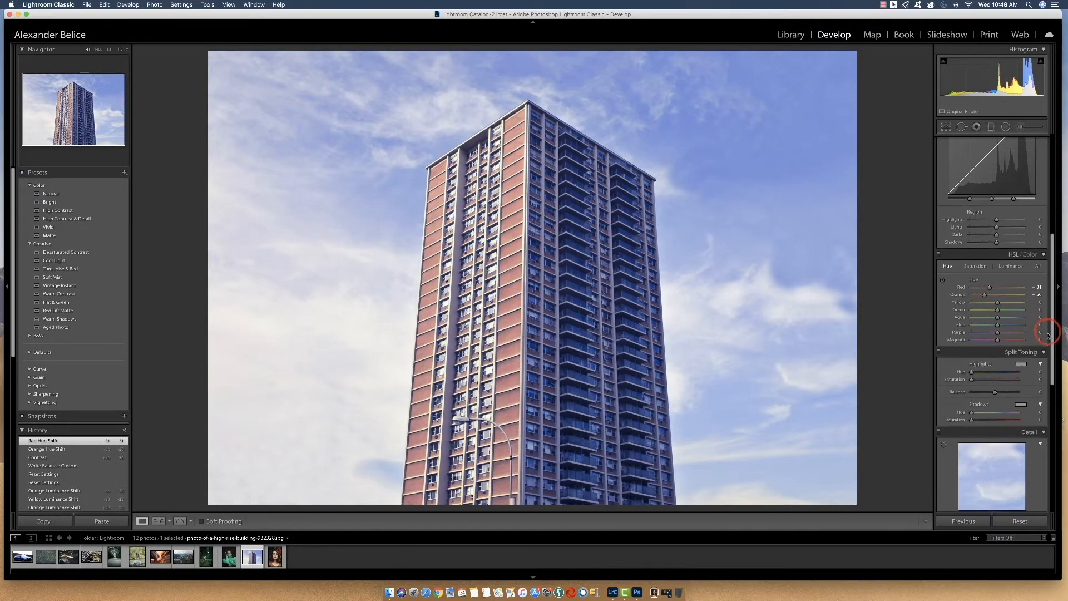
{"action": "scroll", "coordinate": [1049, 327], "scroll_direction": "up", "scroll_amount": 3}
{"action": "scroll", "coordinate": [1049, 327], "scroll_direction": "up", "scroll_amount": 3}
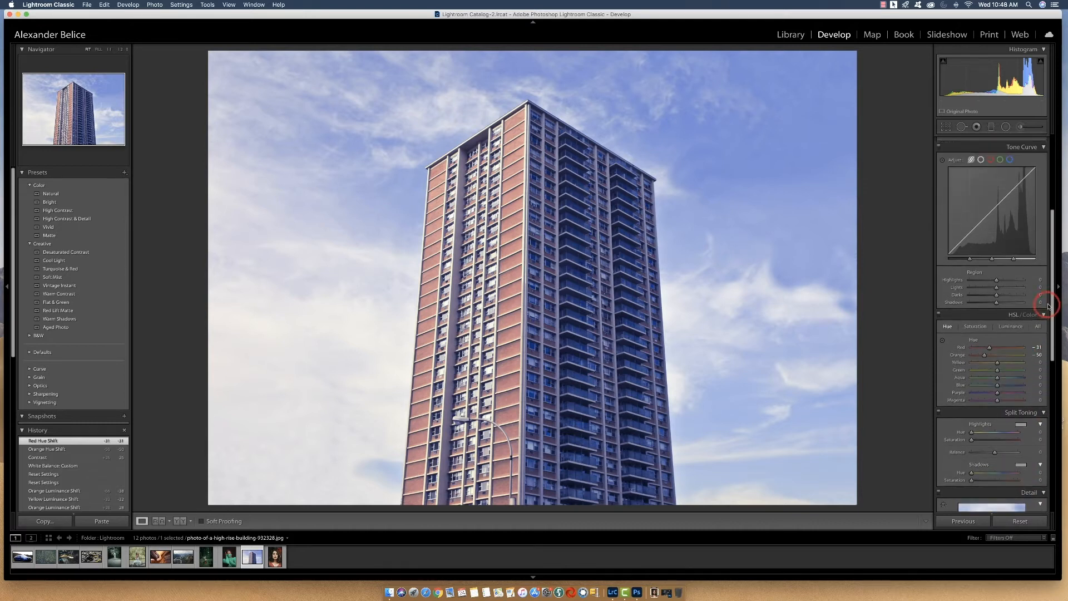
{"action": "left_click_drag", "start_coordinate": [997, 288], "coordinate": [975, 289]}
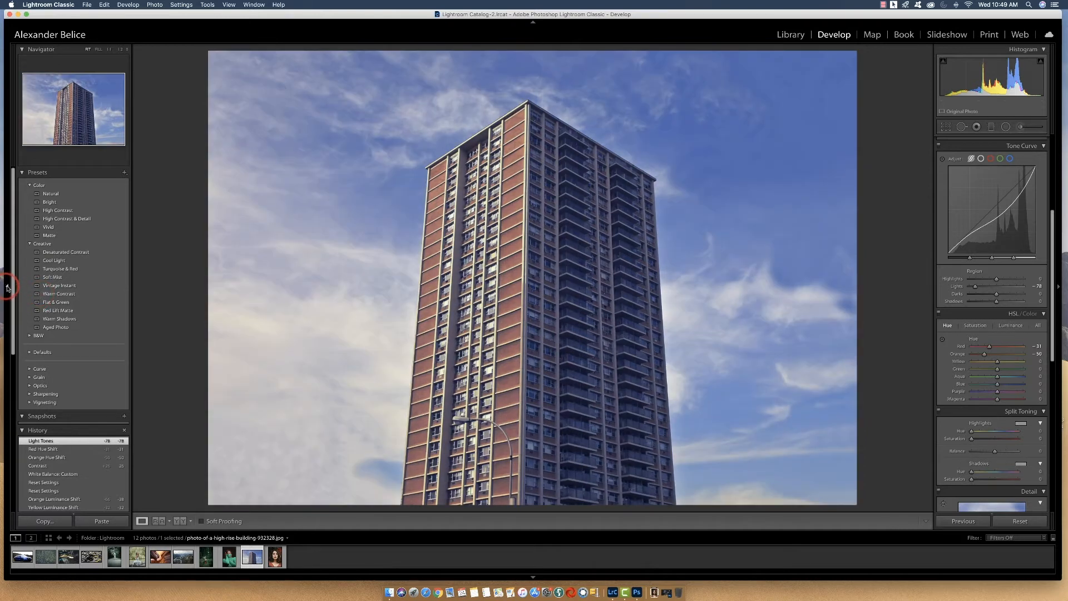
Hide and restore the left panel, and do the same with both side panels around the building photo.
{"action": "left_click", "coordinate": [7, 288]}
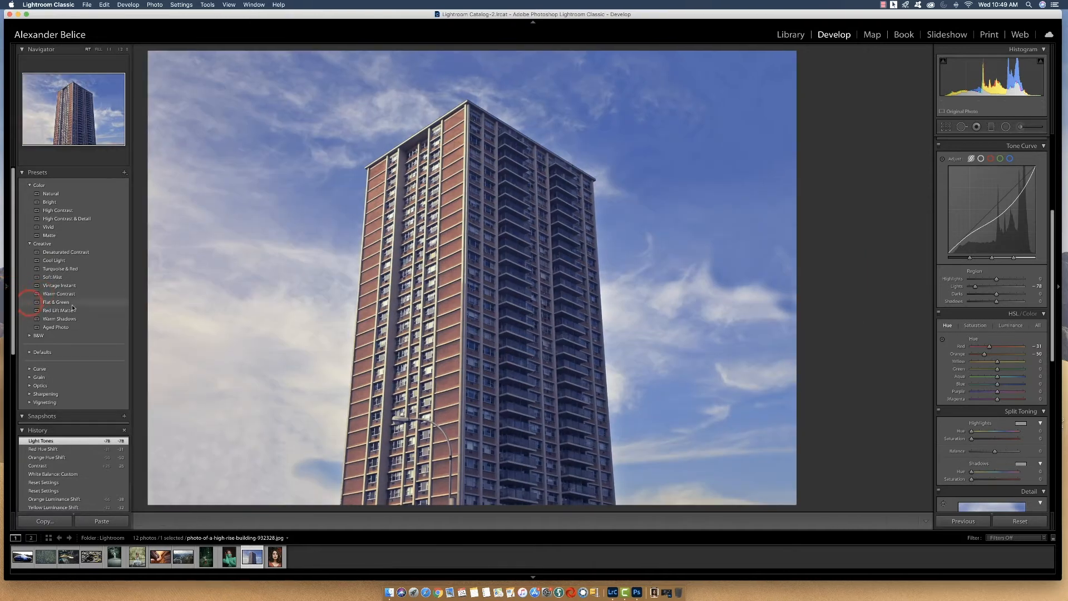
{"action": "left_click", "coordinate": [7, 286]}
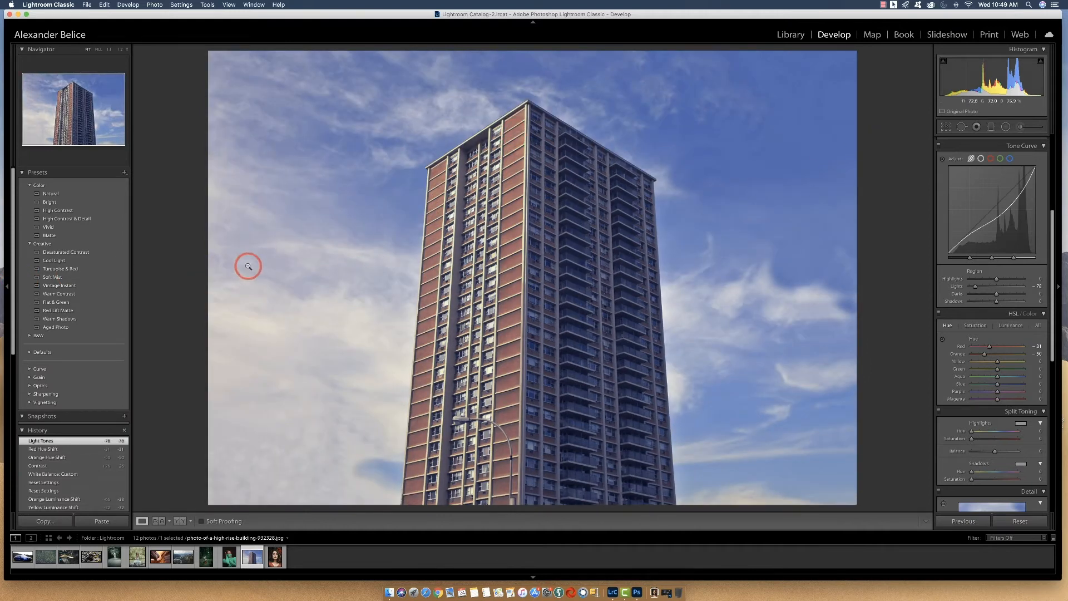
{"action": "key", "text": "Tab"}
{"action": "key", "text": "Tab"}
Hide all panels to view the building photo larger, restore them, and toggle the side panels off and on.
{"action": "key", "text": "shift+Tab"}
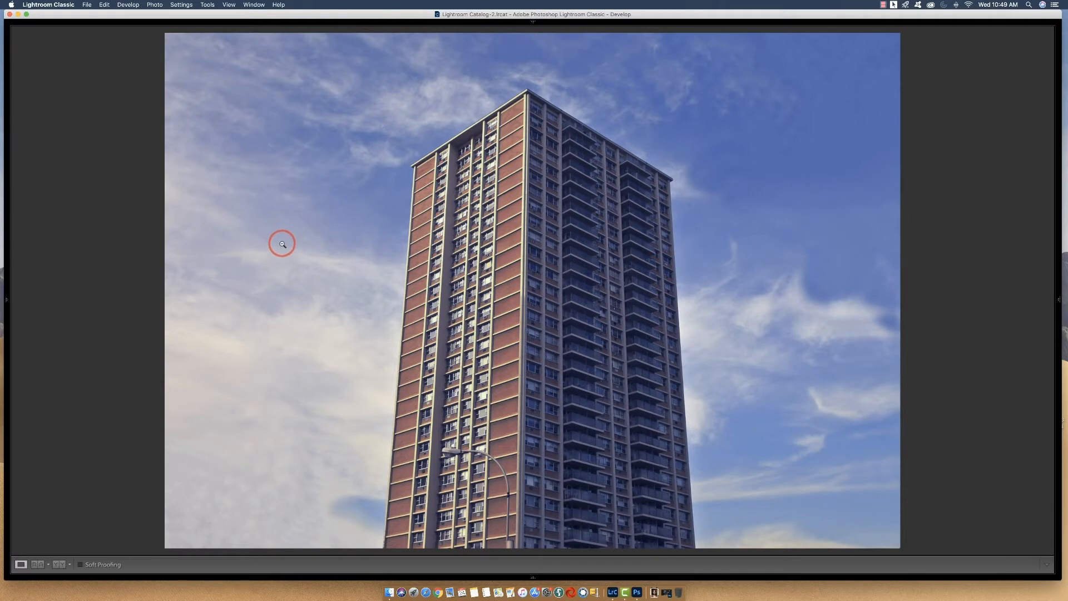
{"action": "key", "text": "shift+Tab"}
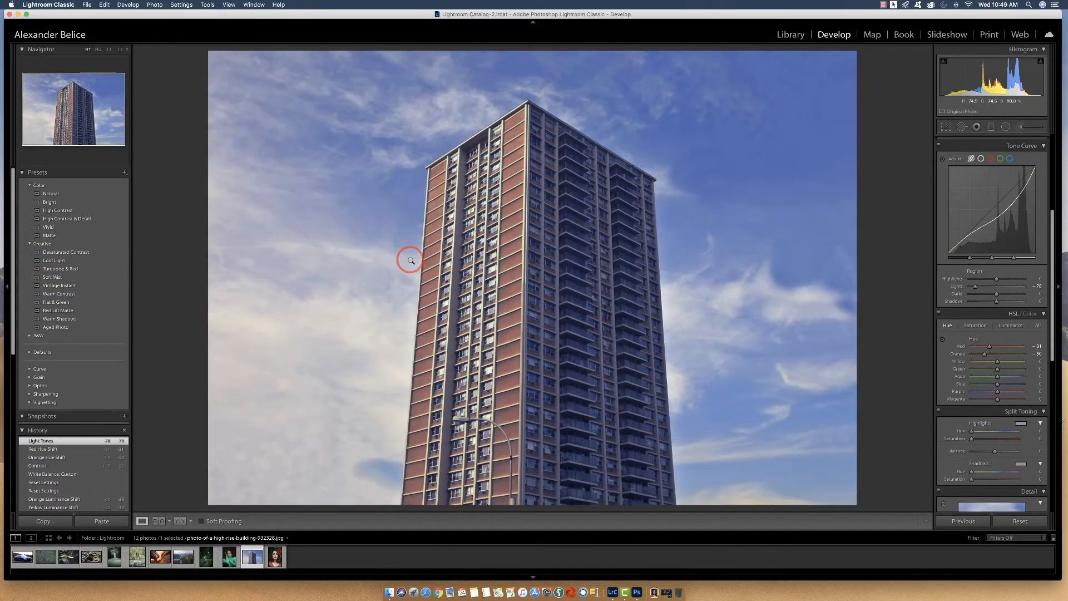
{"action": "key", "text": "Tab"}
{"action": "key", "text": "Tab"}
Turn the interface lights fully out, view the green sweater and forest photos, and return to the building photo.
{"action": "key", "text": "l"}
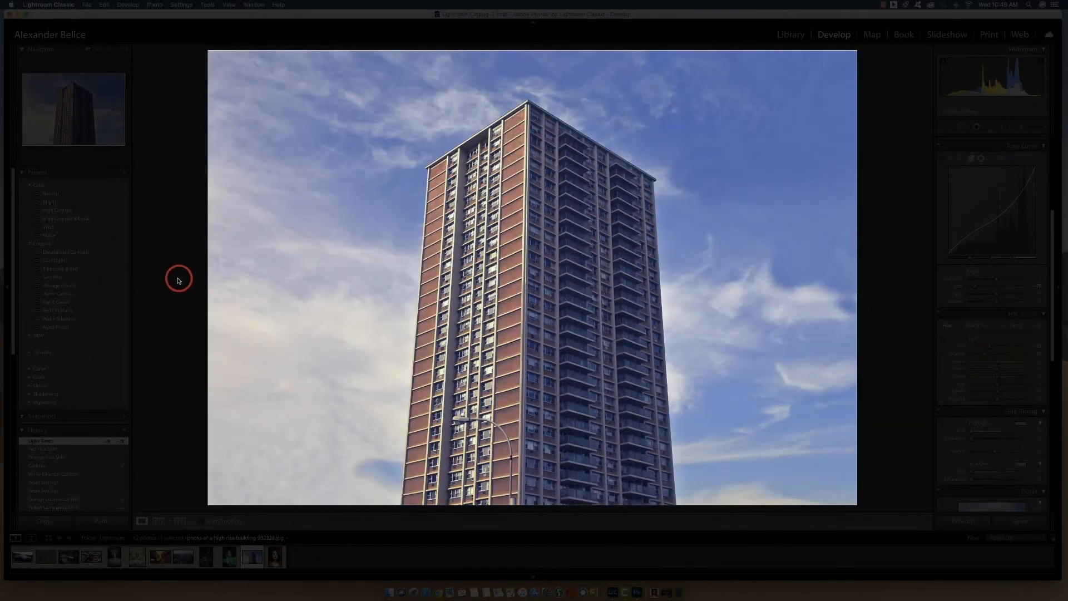
{"action": "key", "text": "l"}
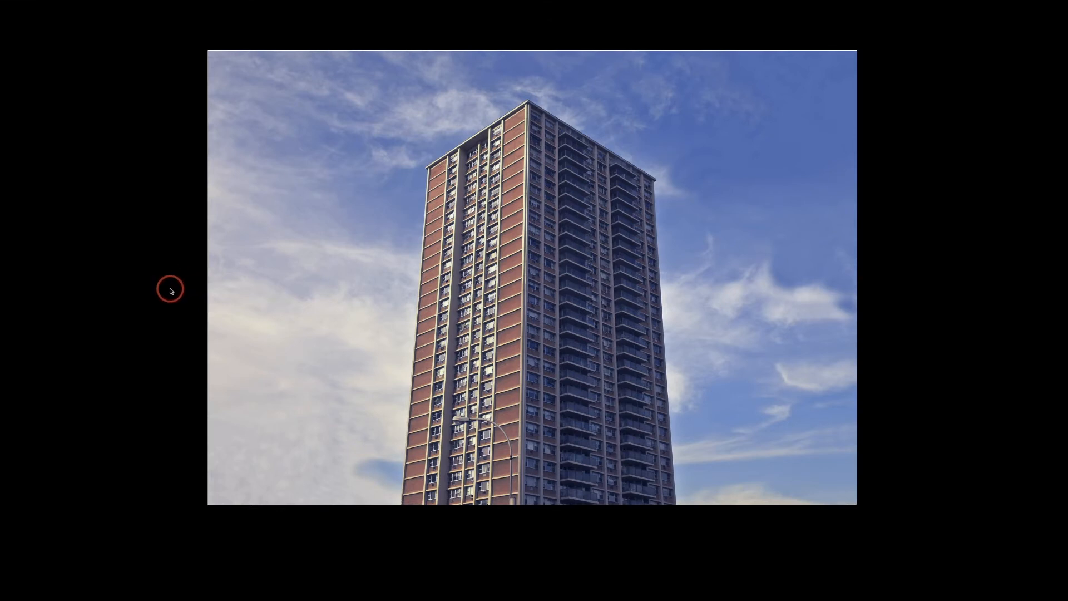
{"action": "key", "text": "Right"}
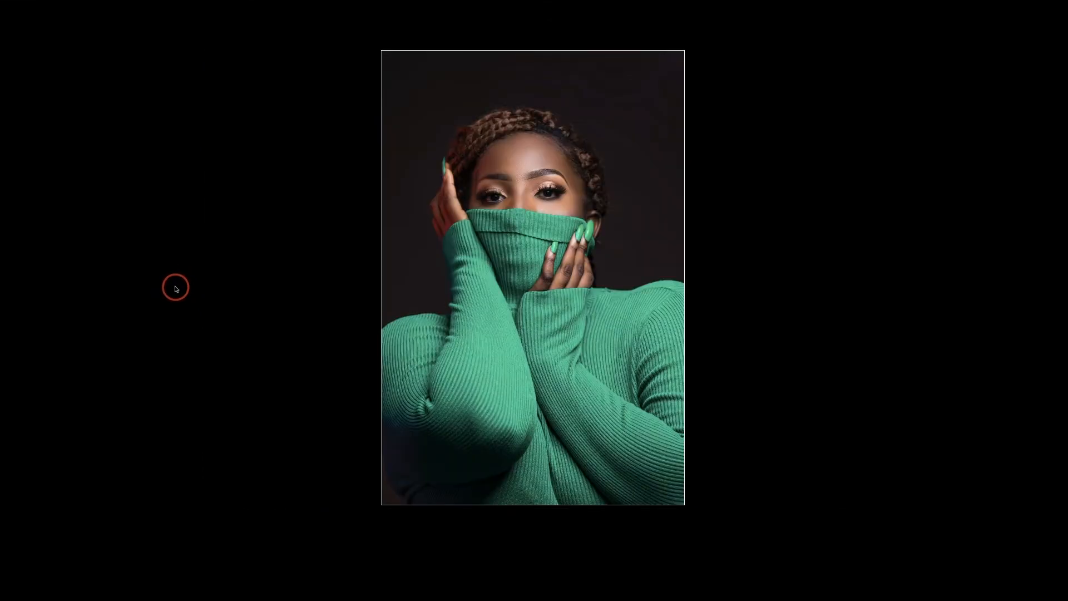
{"action": "key", "text": "Right"}
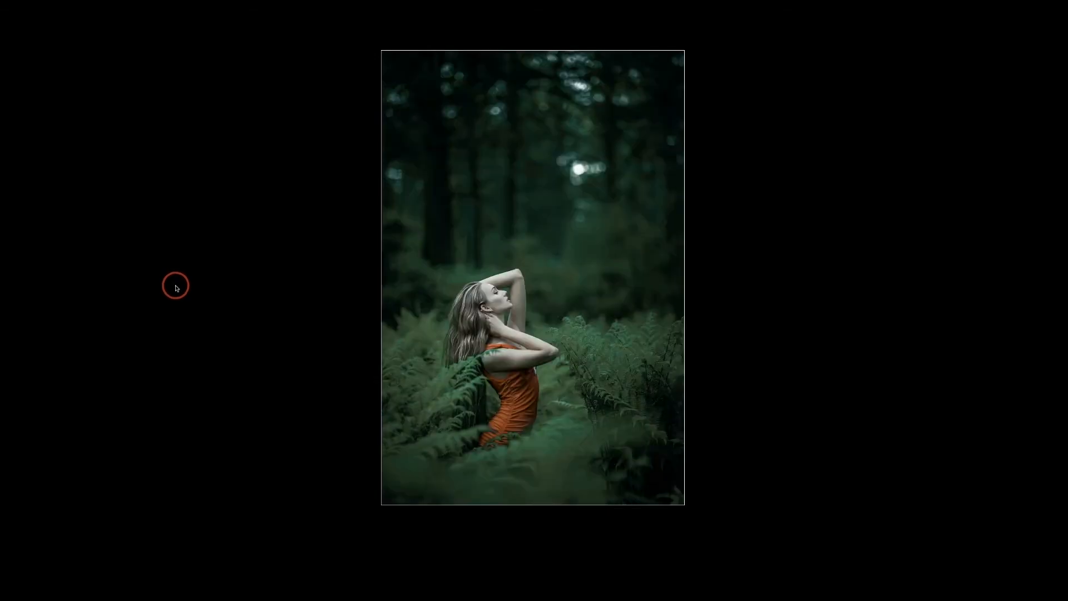
{"action": "key", "text": "Left"}
{"action": "key", "text": "Left"}
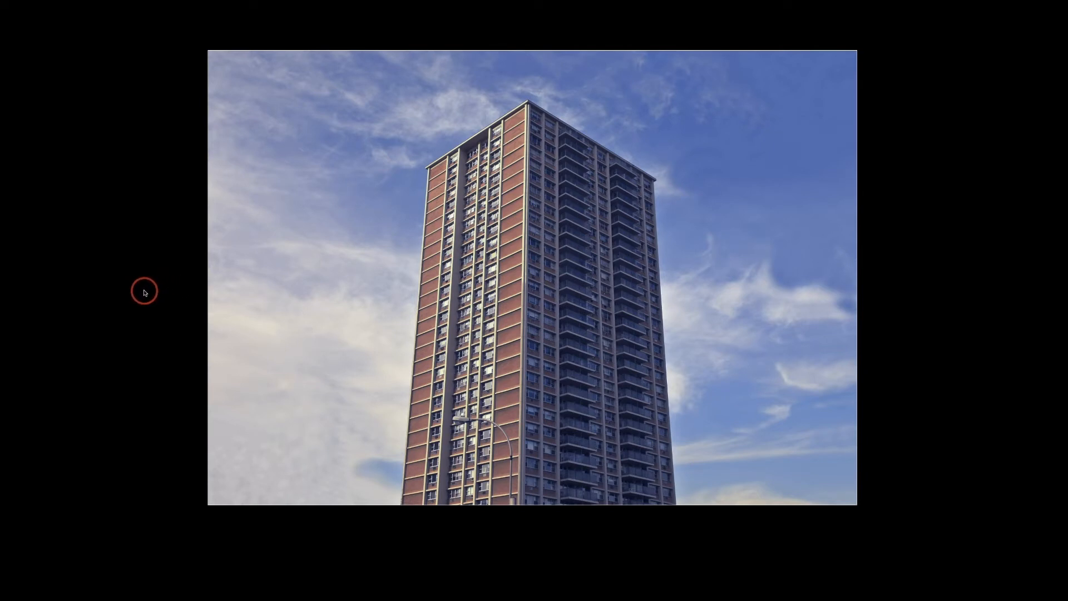
View the sweater and forest photos once more with lights out, return to the building, and restore normal interface lighting.
{"action": "key", "text": "Right"}
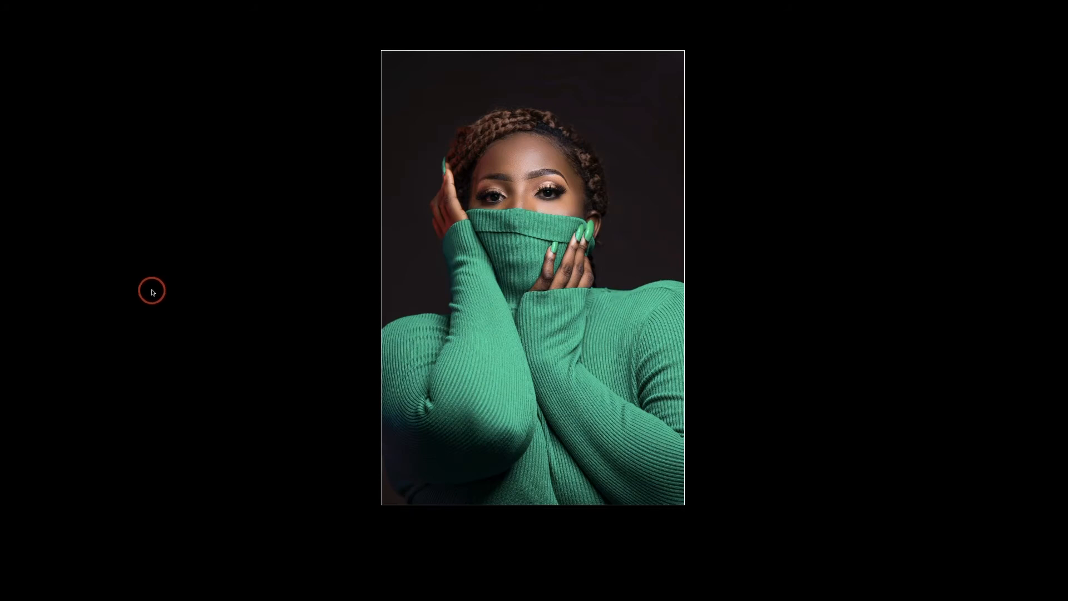
{"action": "key", "text": "Right"}
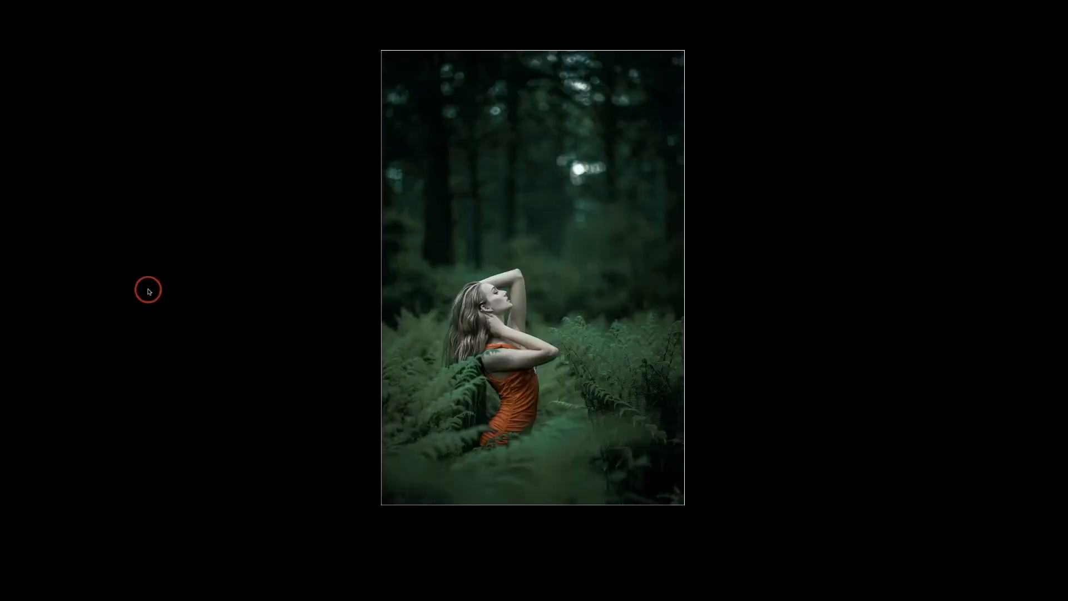
{"action": "key", "text": "Left"}
{"action": "key", "text": "Left"}
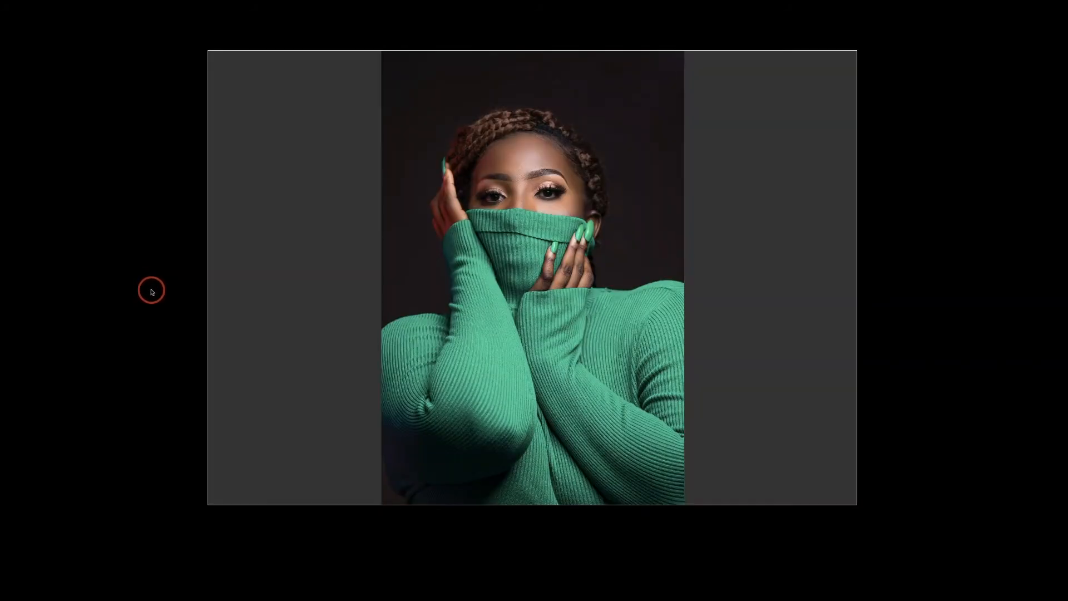
{"action": "key", "text": "l"}
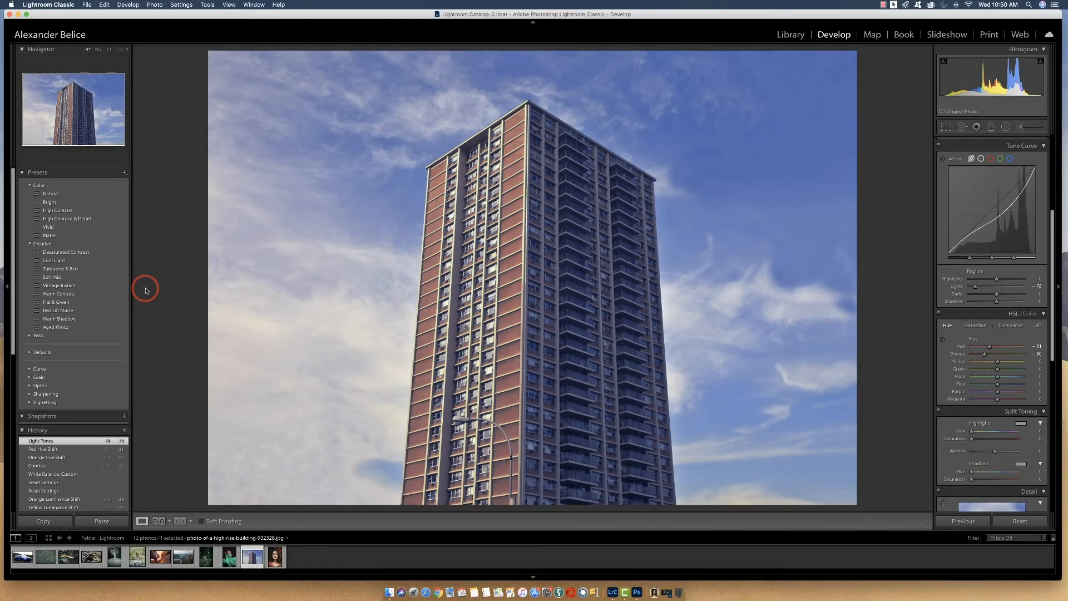
Toggle the side panels off and on, and do the same with all panels around the building photo.
{"action": "key", "text": "Tab"}
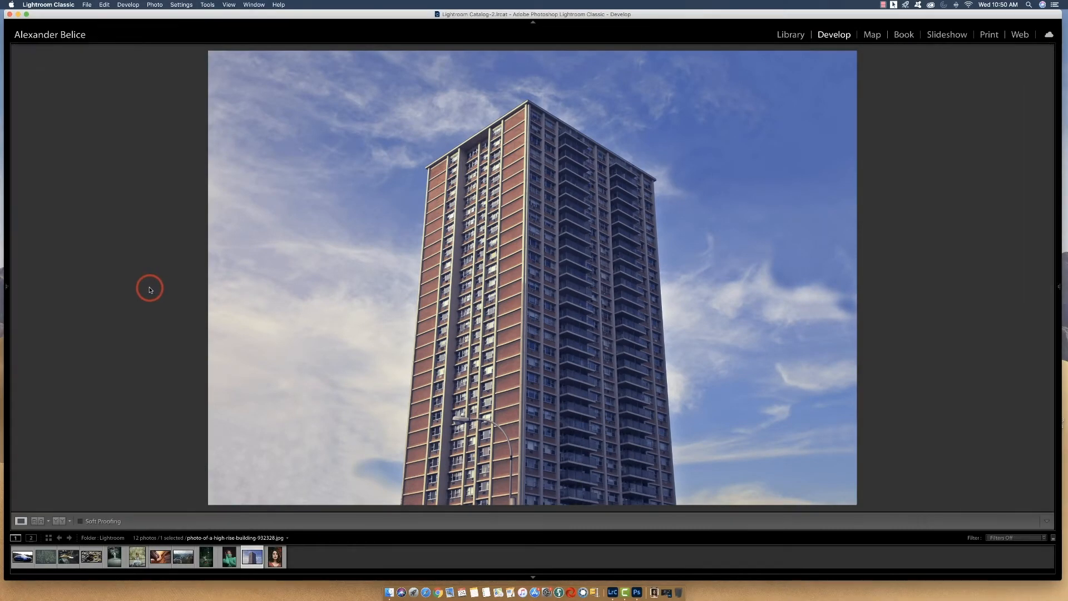
{"action": "key", "text": "Tab"}
{"action": "key", "text": "shift+Tab"}
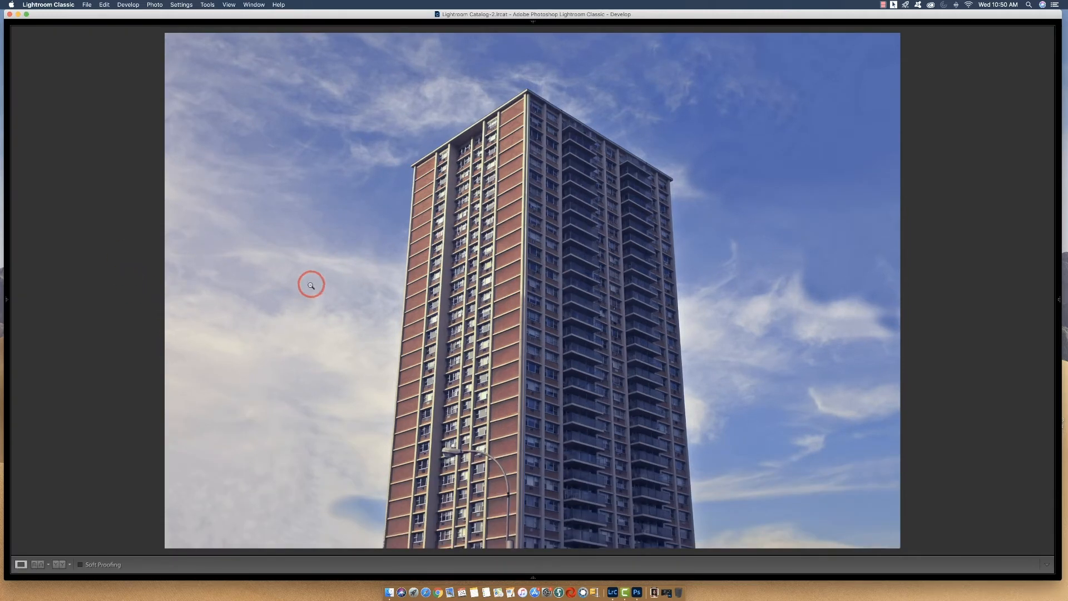
{"action": "key", "text": "shift+Tab"}
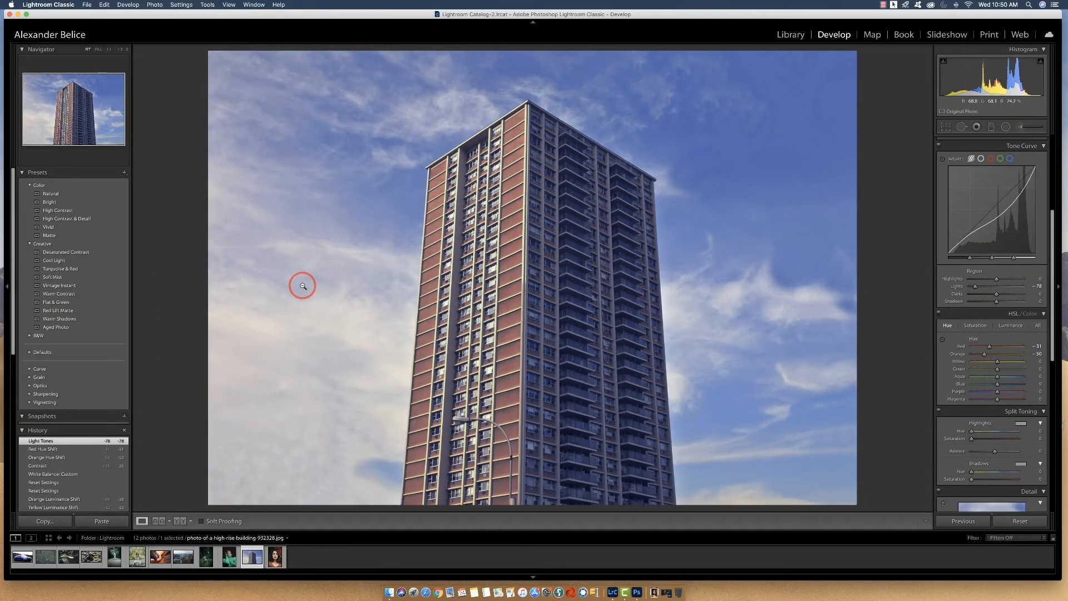
Dim and fully black out the interface surrounding the building photo.
{"action": "key", "text": "l"}
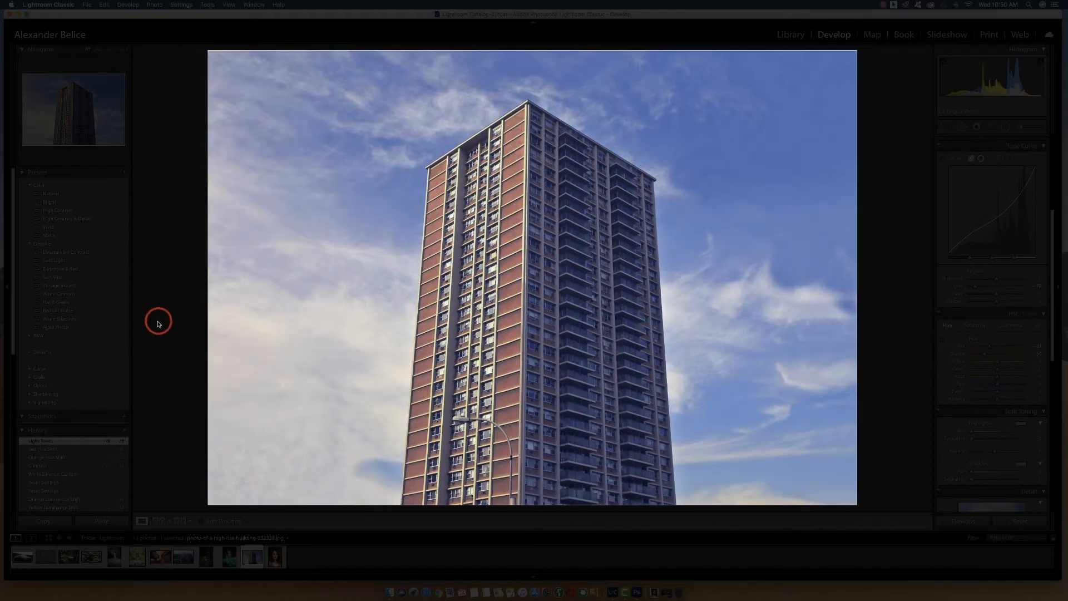
{"action": "key", "text": "l"}
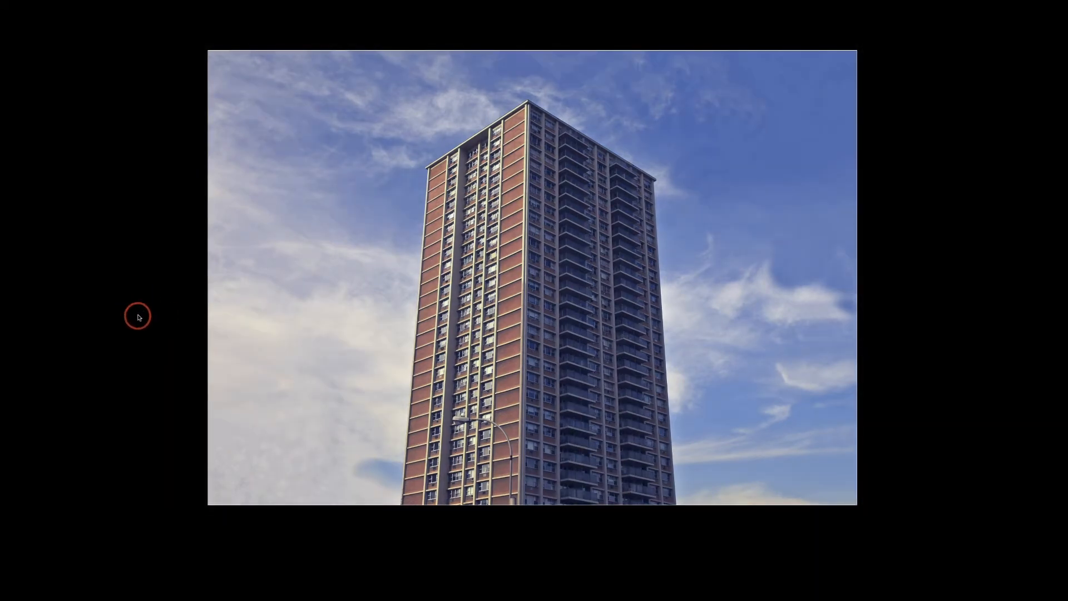
Restore normal interface lighting and repeatedly compare the building photo's before and after versions.
{"action": "key", "text": "l"}
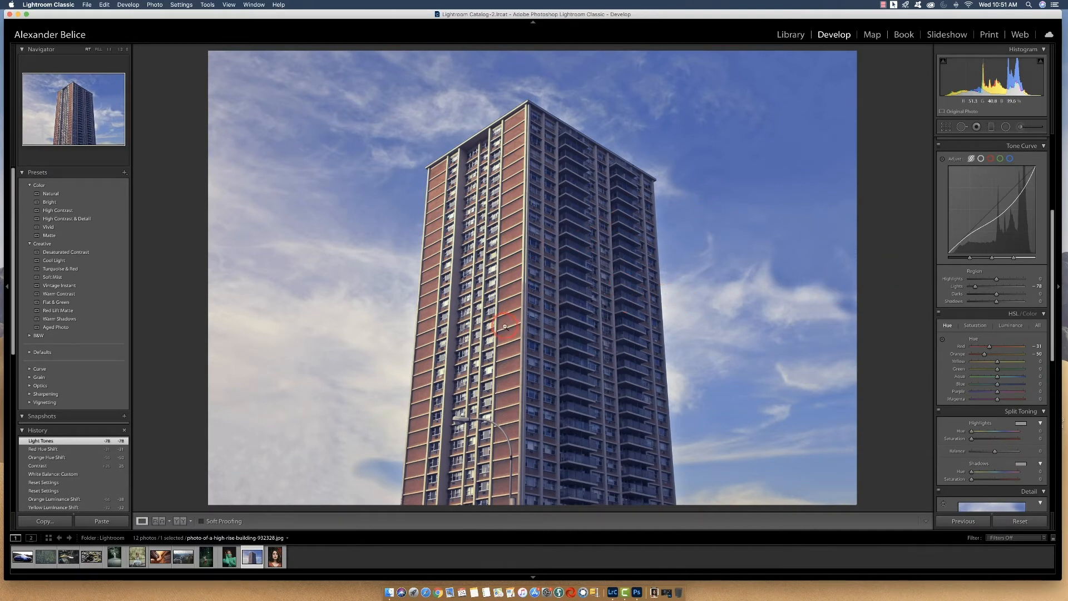
{"action": "key", "text": "backslash"}
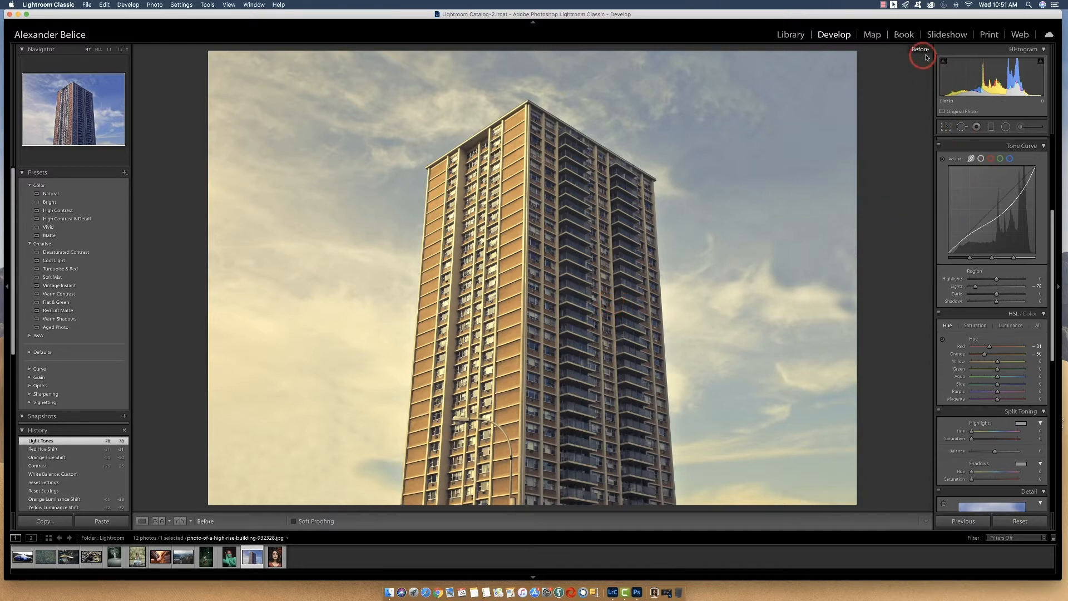
{"action": "key", "text": "backslash"}
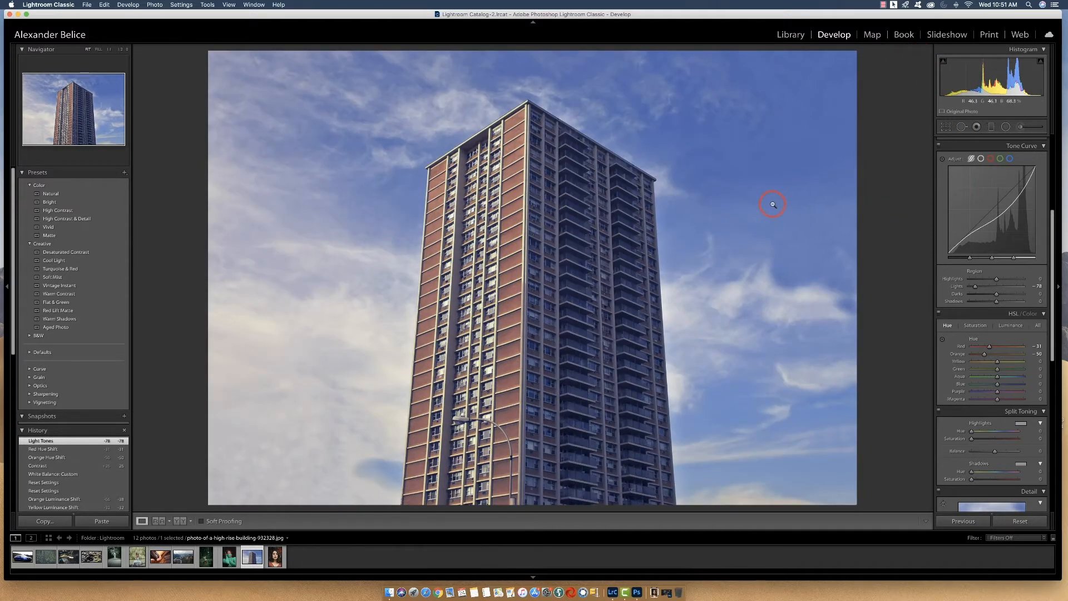
{"action": "key", "text": "backslash"}
{"action": "key", "text": "backslash"}
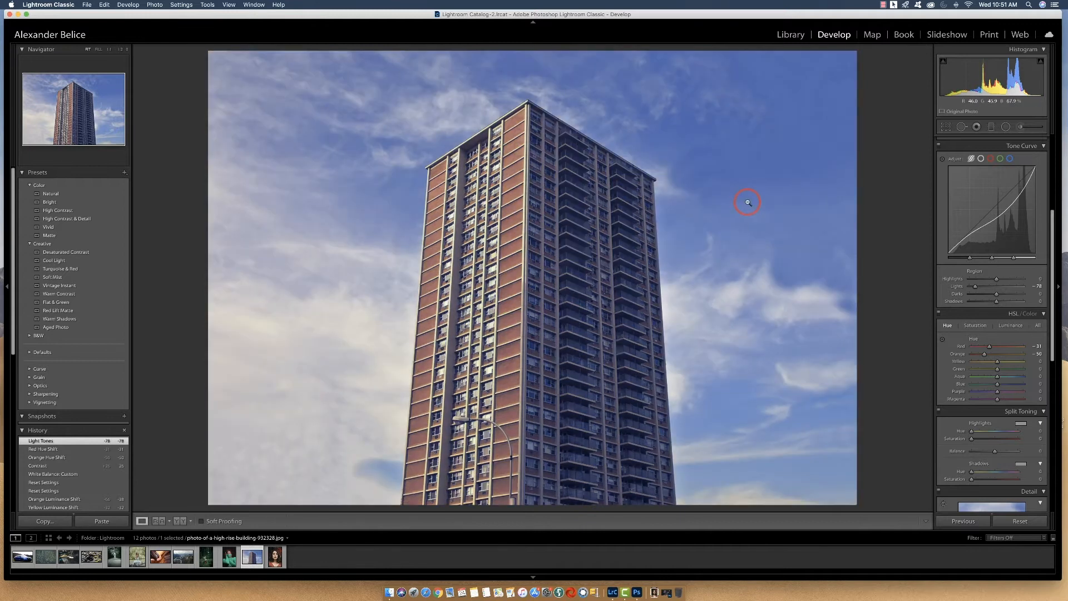
{"action": "key", "text": "backslash"}
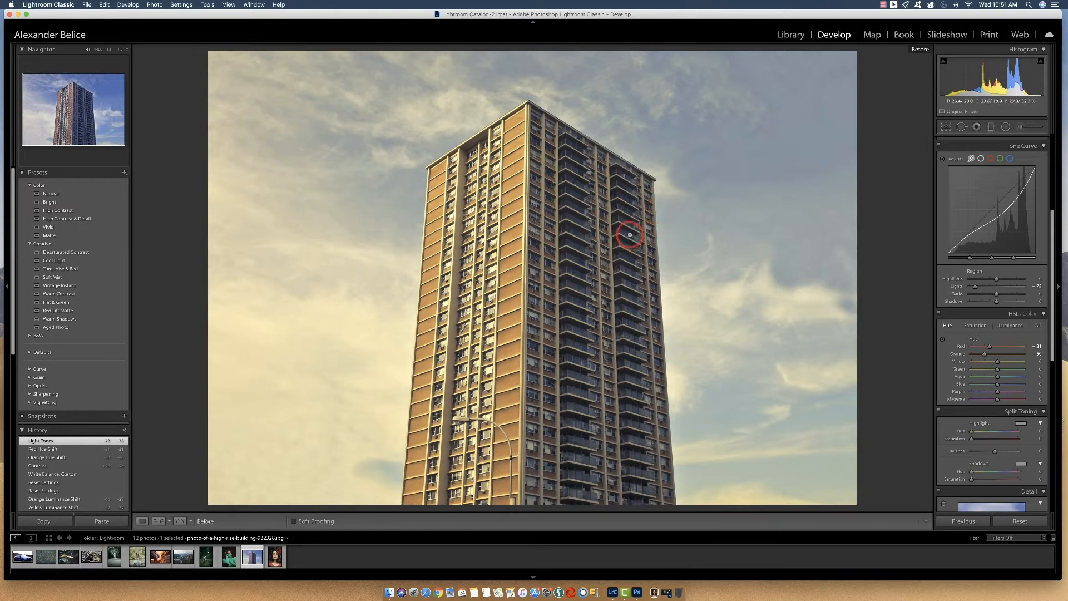
{"action": "key", "text": "backslash"}
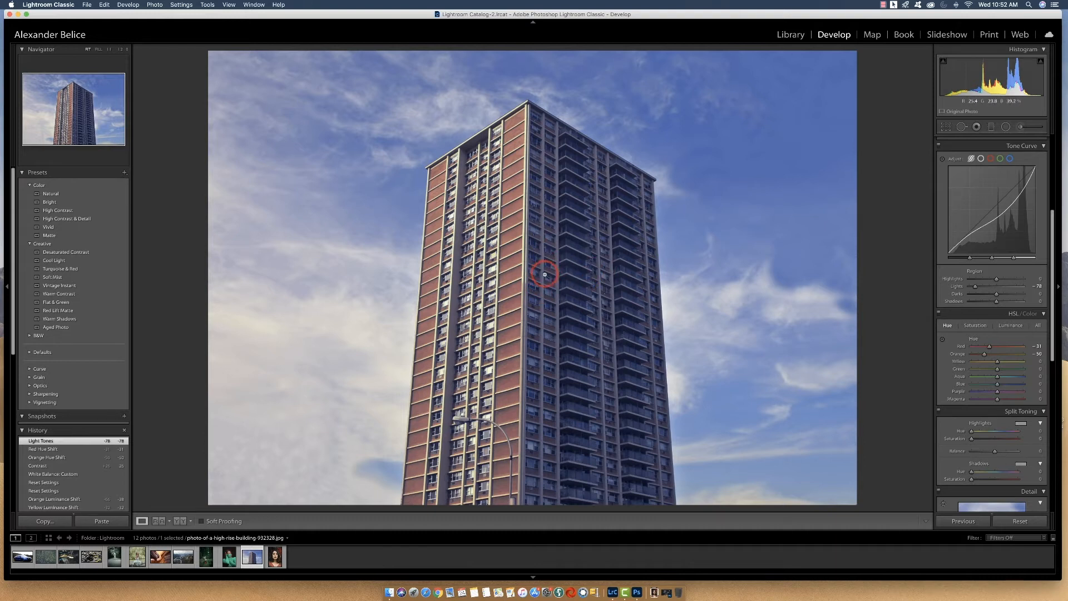
{"action": "key", "text": "backslash"}
{"action": "key", "text": "backslash"}
{"action": "key", "text": "backslash"}
{"action": "key", "text": "backslash"}
{"action": "key", "text": "backslash"}
{"action": "key", "text": "backslash"}
{"action": "key", "text": "backslash"}
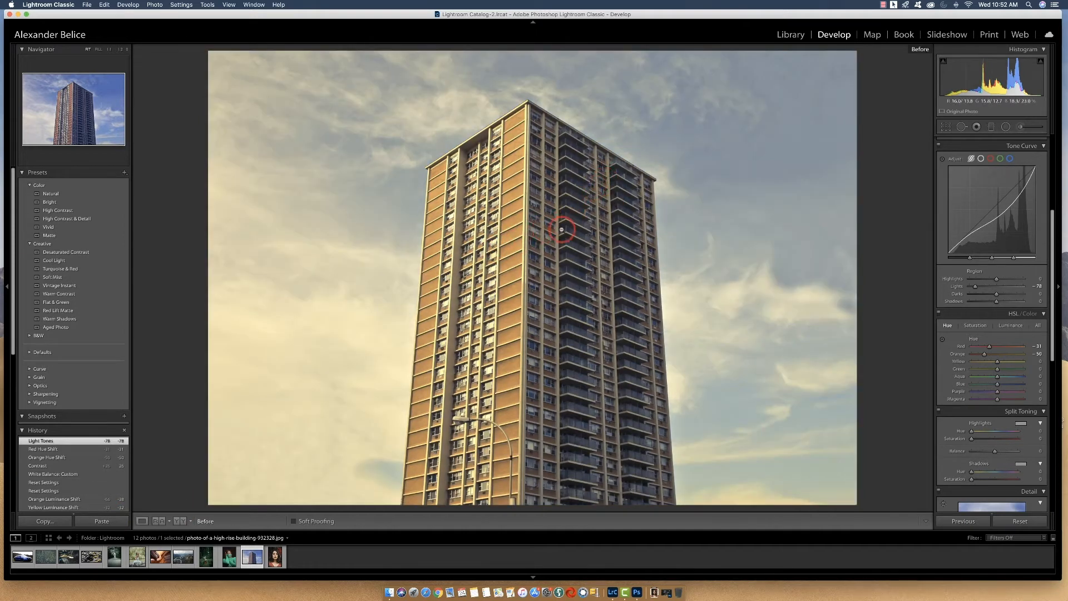
{"action": "key", "text": "backslash"}
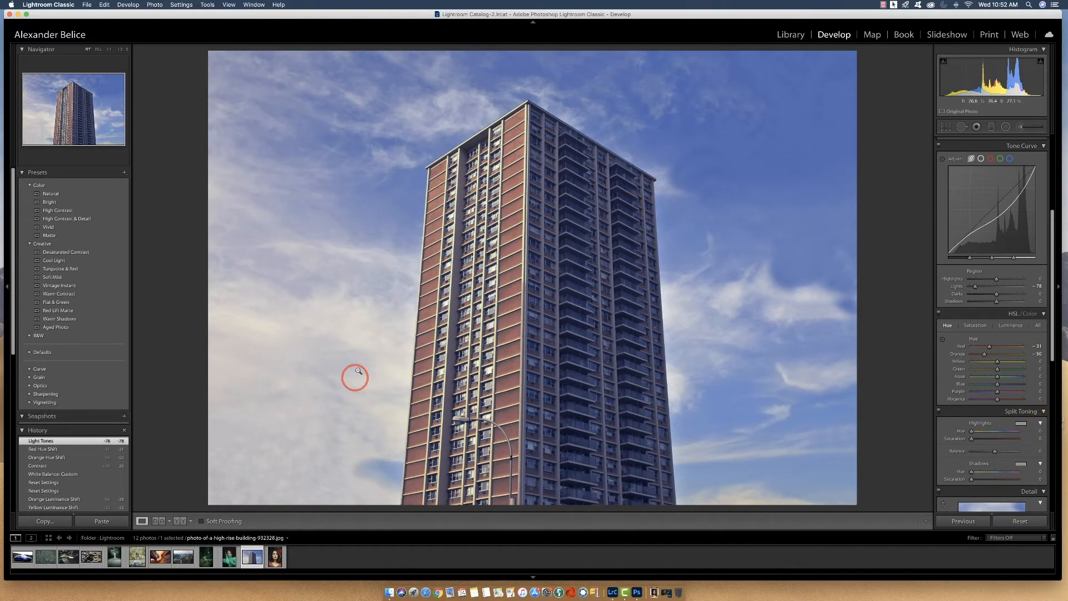
Straighten the building with Guided Upright, placing vertical guides along the tower's right and left edges.
{"action": "left_click_drag", "start_coordinate": [1051, 355], "coordinate": [1036, 501]}
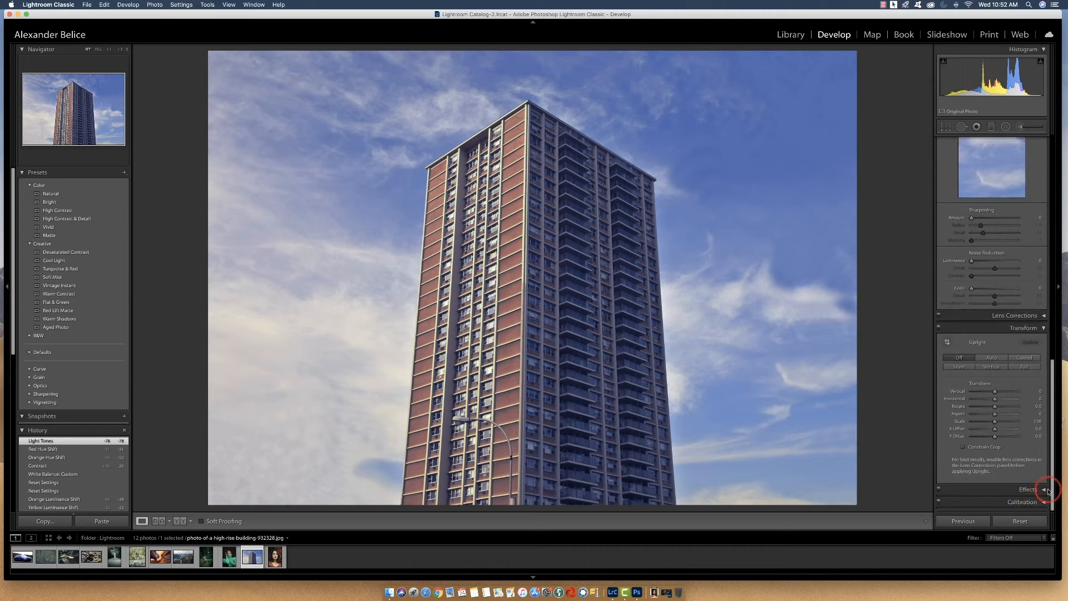
{"action": "left_click", "coordinate": [947, 343]}
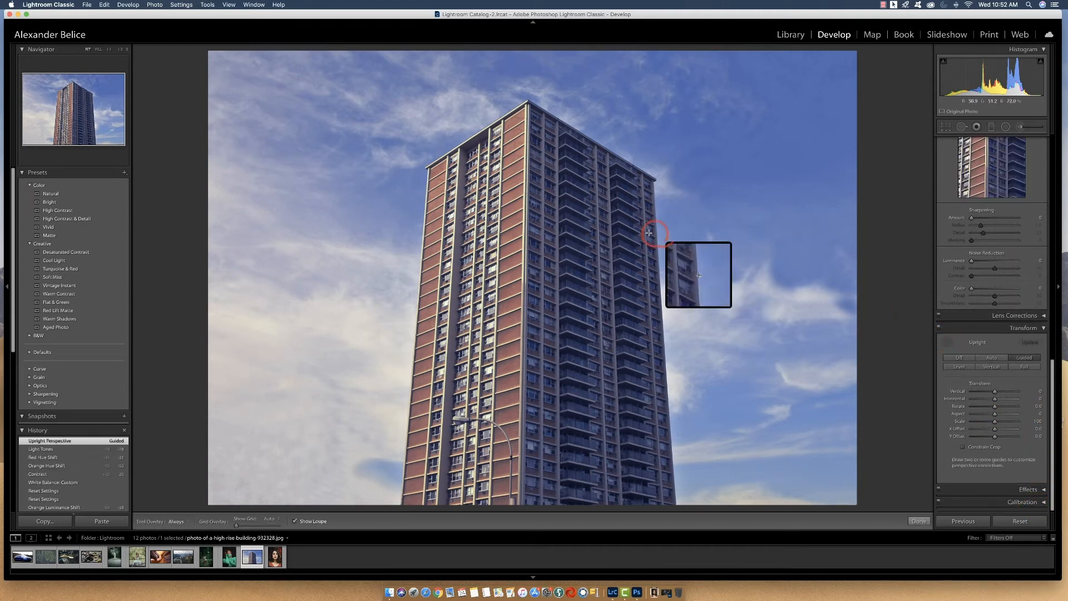
{"action": "left_click_drag", "start_coordinate": [649, 182], "coordinate": [674, 485]}
{"action": "left_click_drag", "start_coordinate": [650, 182], "coordinate": [654, 182]}
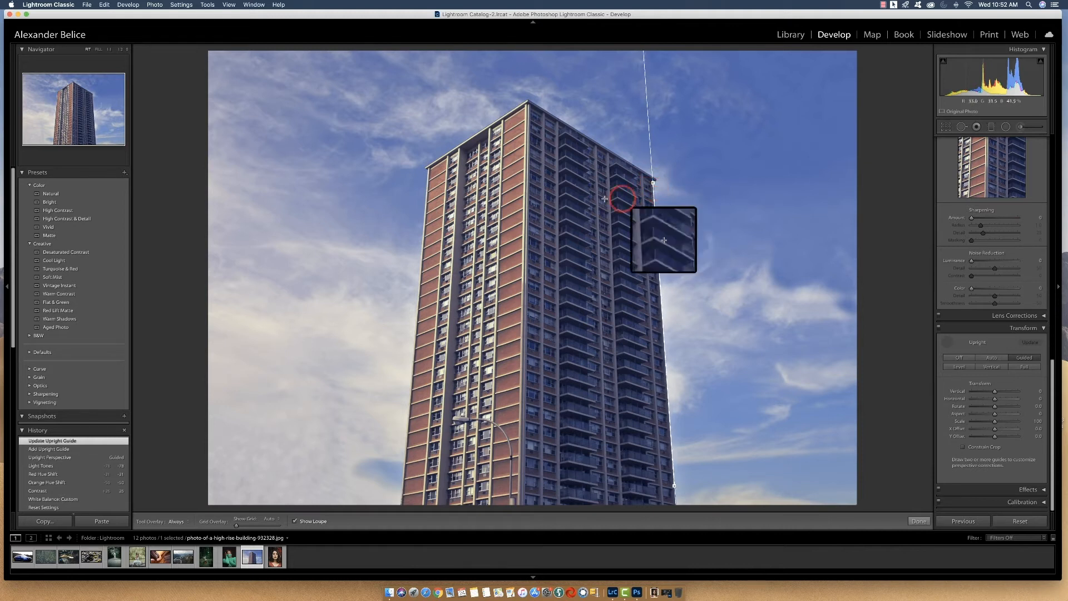
{"action": "mouse_move", "coordinate": [426, 181]}
{"action": "left_mouse_down"}
{"action": "mouse_move", "coordinate": [396, 215]}
{"action": "mouse_move", "coordinate": [401, 448]}
{"action": "left_mouse_up"}
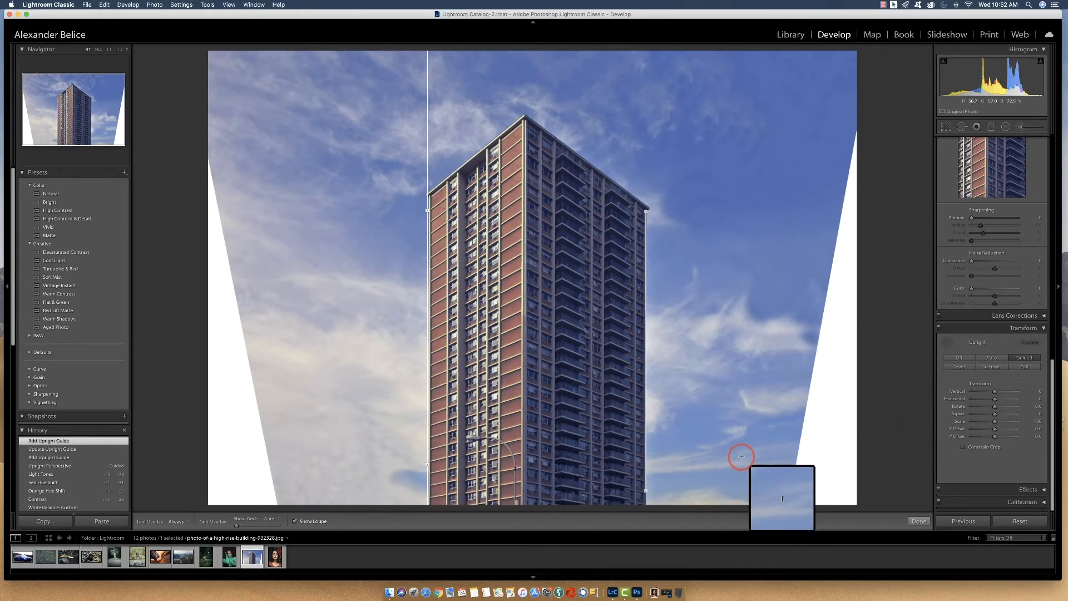
{"action": "left_click", "coordinate": [921, 521]}
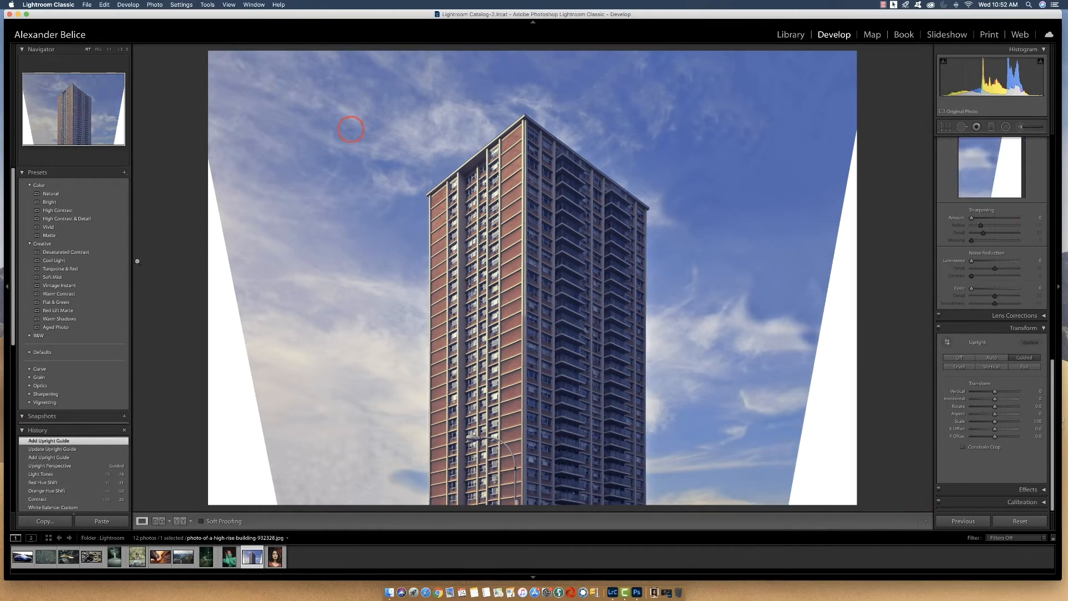
Crop the right and left sides of the building photo to remove the white wedges left by the perspective correction.
{"action": "left_click", "coordinate": [945, 128]}
{"action": "left_click_drag", "start_coordinate": [852, 274], "coordinate": [818, 279]}
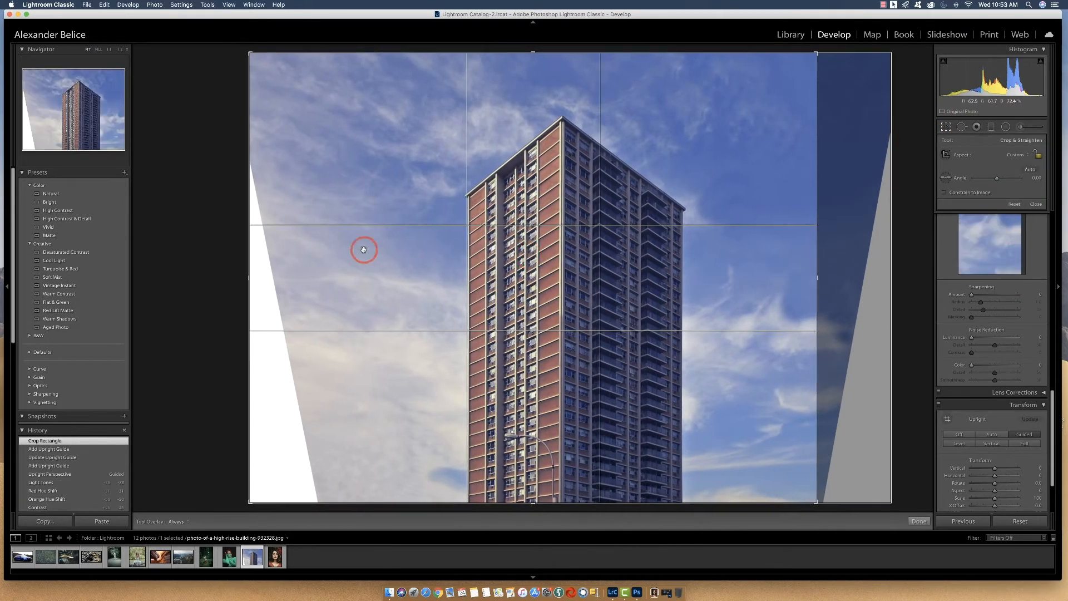
{"action": "left_click_drag", "start_coordinate": [251, 265], "coordinate": [290, 282]}
{"action": "left_click", "coordinate": [920, 522]}
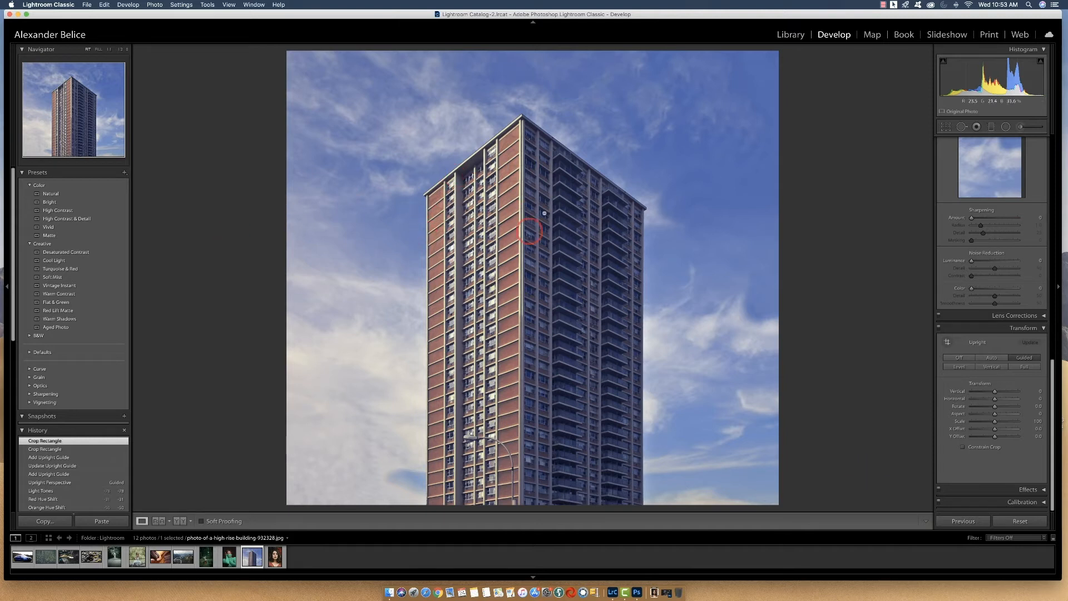
Turn Upright off and revert the building photo through its history to the Light Tones state.
{"action": "left_click", "coordinate": [960, 361]}
{"action": "left_click", "coordinate": [1020, 520]}
{"action": "left_click", "coordinate": [964, 522]}
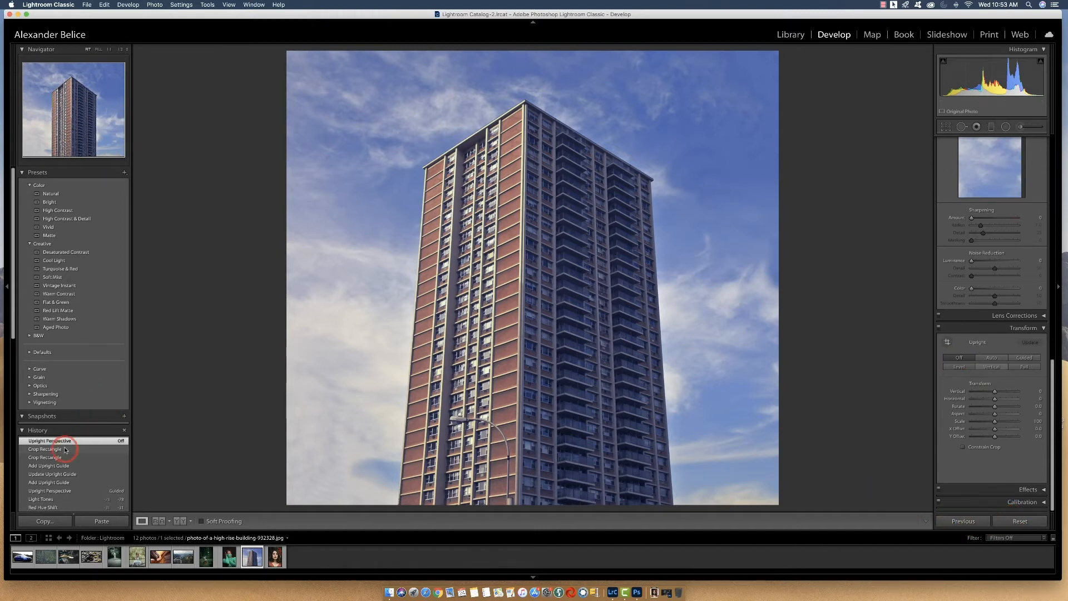
{"action": "left_click", "coordinate": [77, 466]}
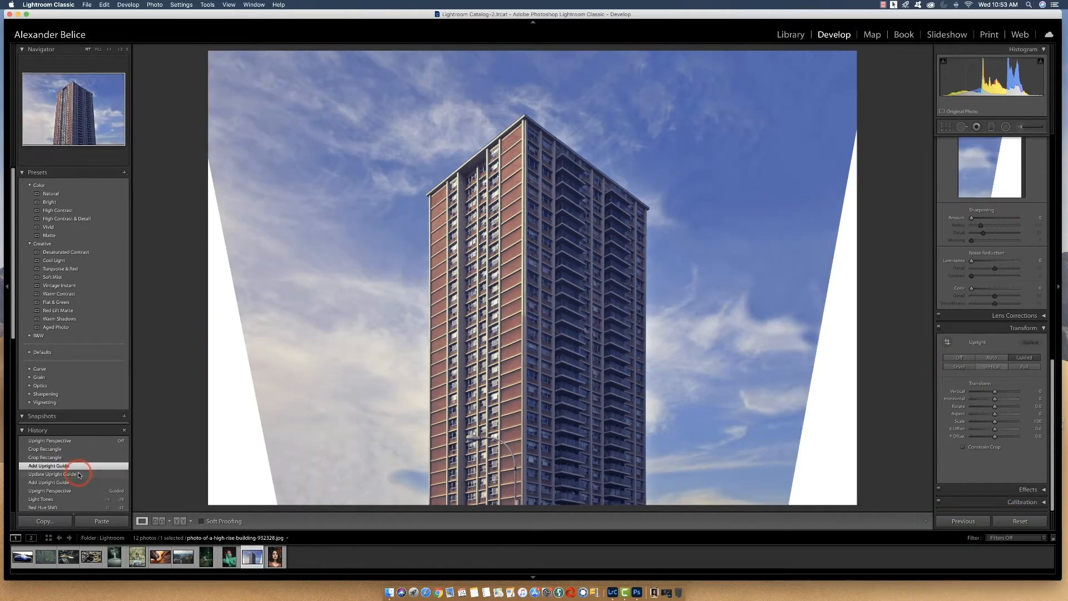
{"action": "left_click", "coordinate": [74, 474]}
{"action": "left_click", "coordinate": [71, 482]}
{"action": "left_click", "coordinate": [72, 499]}
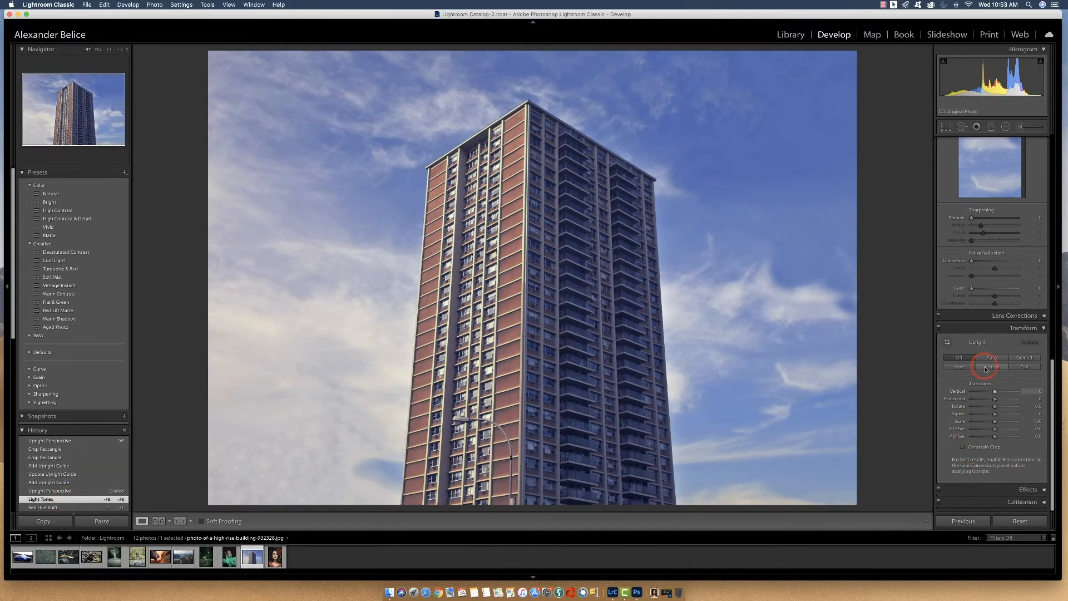
Apply the Vertical Upright correction to the building and crop away the white wedges on both sides.
{"action": "left_click", "coordinate": [968, 377]}
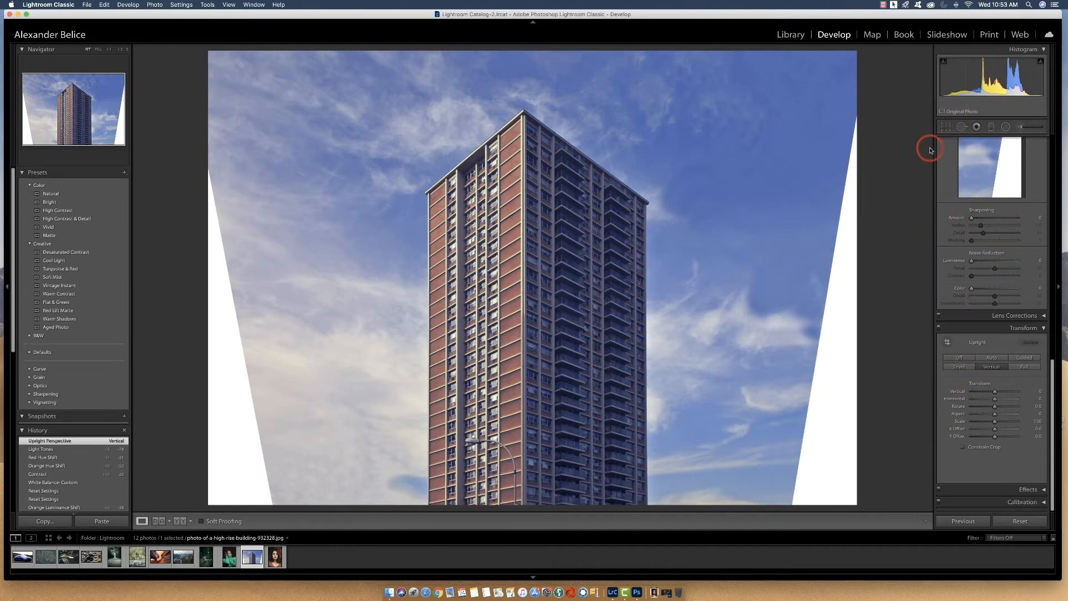
{"action": "left_click", "coordinate": [948, 130]}
{"action": "left_click_drag", "start_coordinate": [856, 279], "coordinate": [836, 280]}
{"action": "left_click_drag", "start_coordinate": [235, 280], "coordinate": [288, 279]}
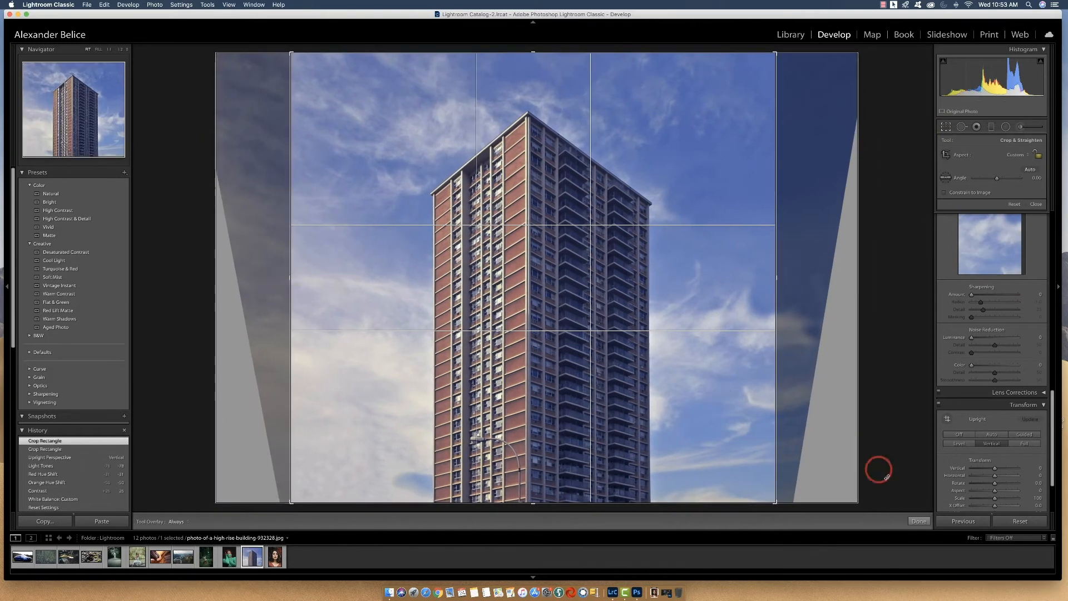
{"action": "left_click", "coordinate": [920, 522]}
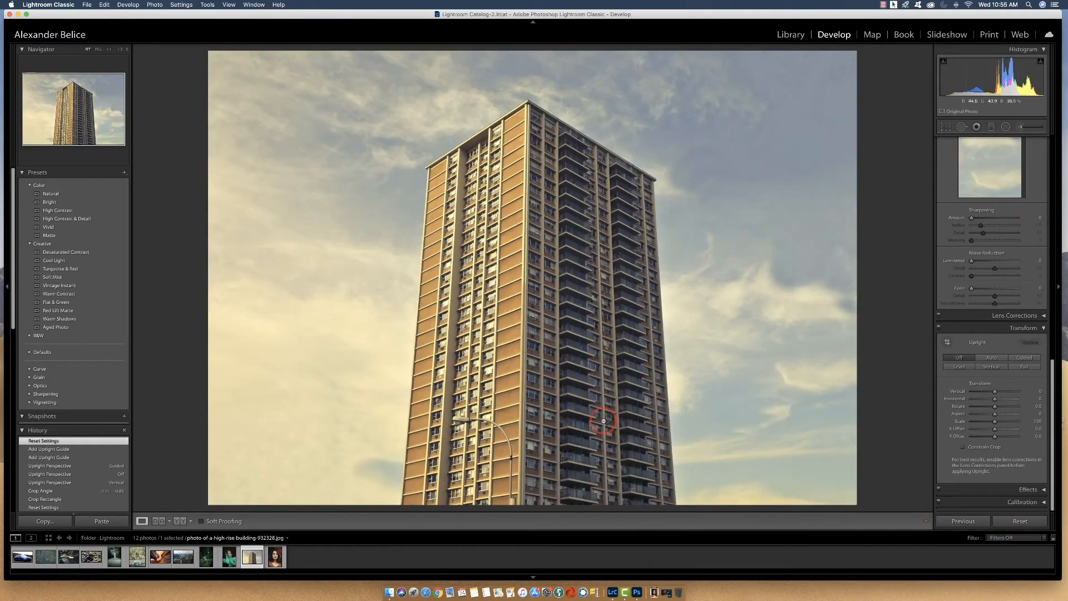
Open the portrait of the woman in round glasses and shift its Red hue to +45.
{"action": "left_click", "coordinate": [275, 554]}
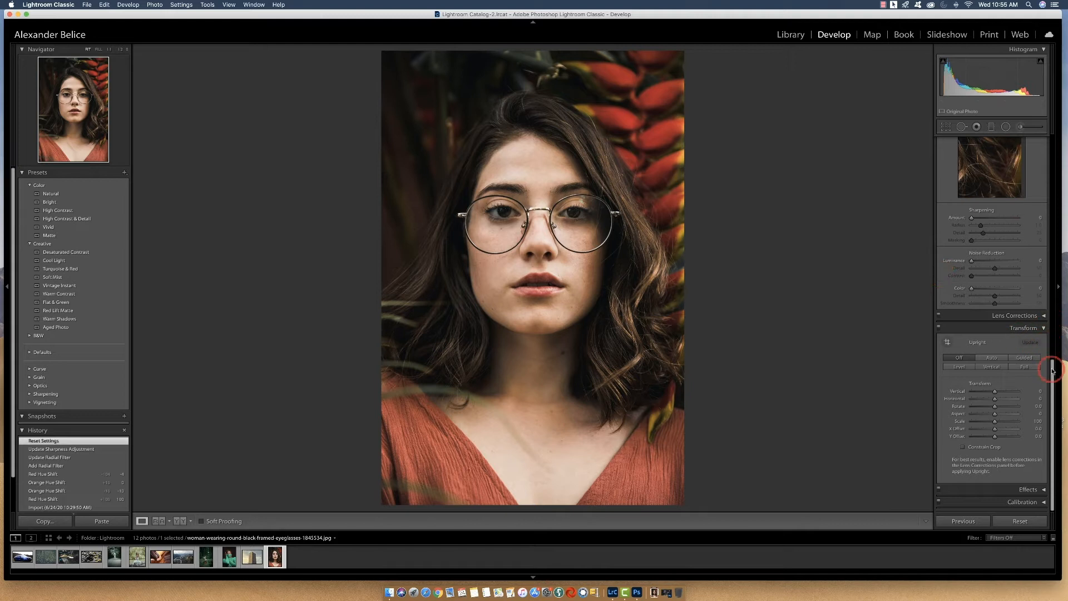
{"action": "left_click_drag", "start_coordinate": [1052, 367], "coordinate": [890, 281]}
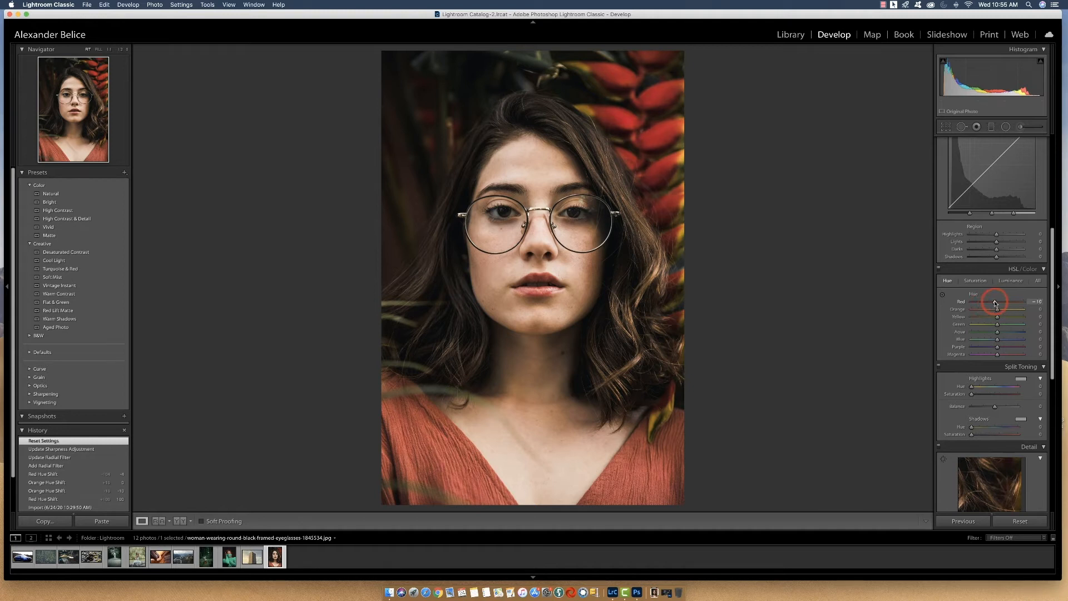
{"action": "left_click_drag", "start_coordinate": [994, 302], "coordinate": [1016, 301]}
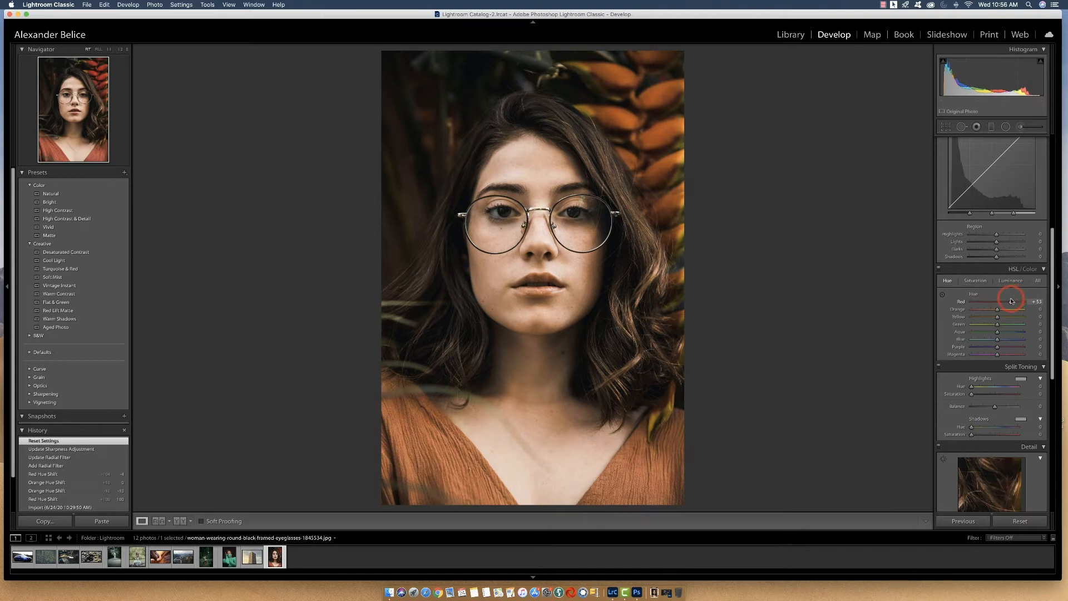
{"action": "left_click_drag", "start_coordinate": [1011, 301], "coordinate": [1009, 302]}
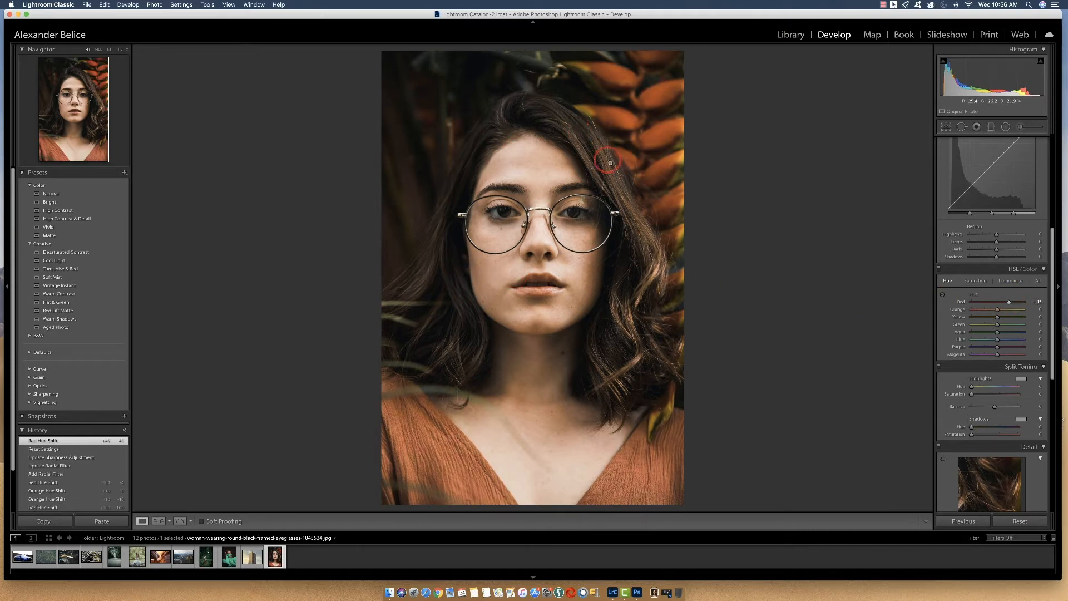
{"action": "left_click", "coordinate": [98, 49]}
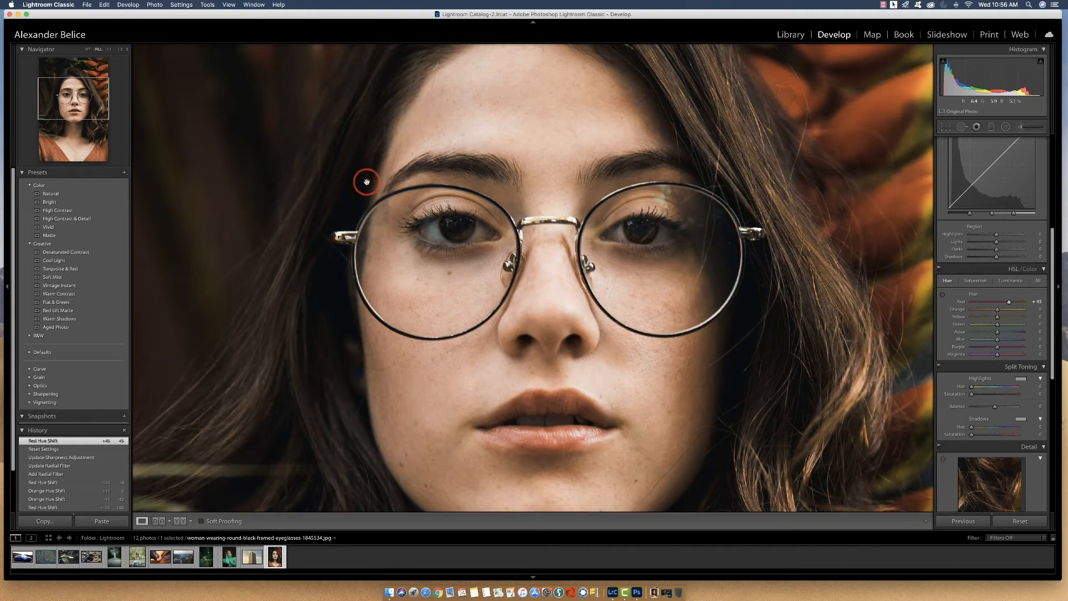
{"action": "left_click", "coordinate": [87, 49]}
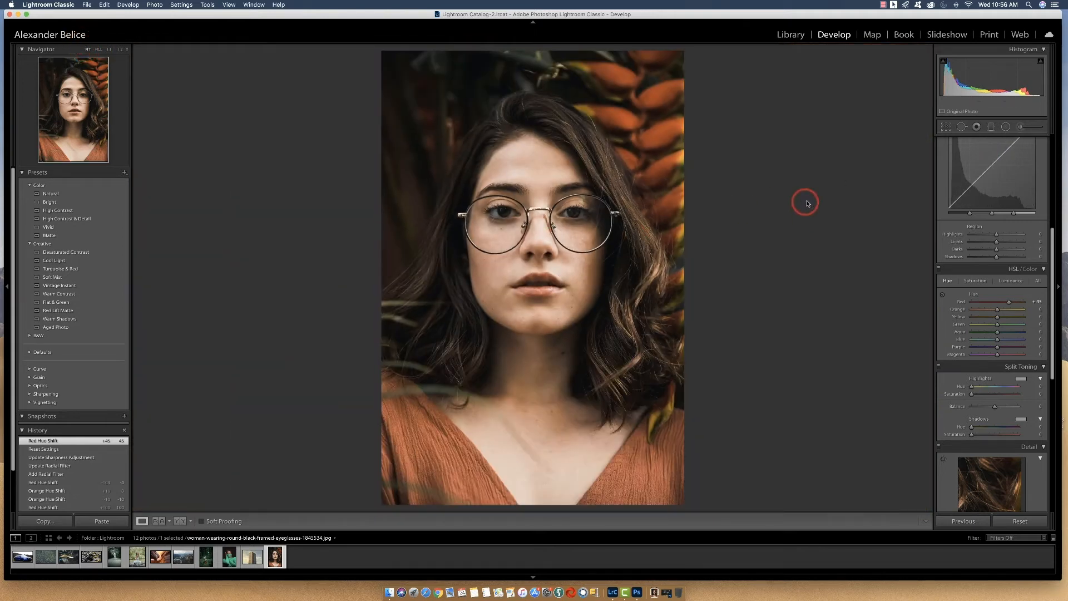
Add a radial filter over the woman's face and fit its oval from the hairline to the chin.
{"action": "left_click", "coordinate": [1007, 127]}
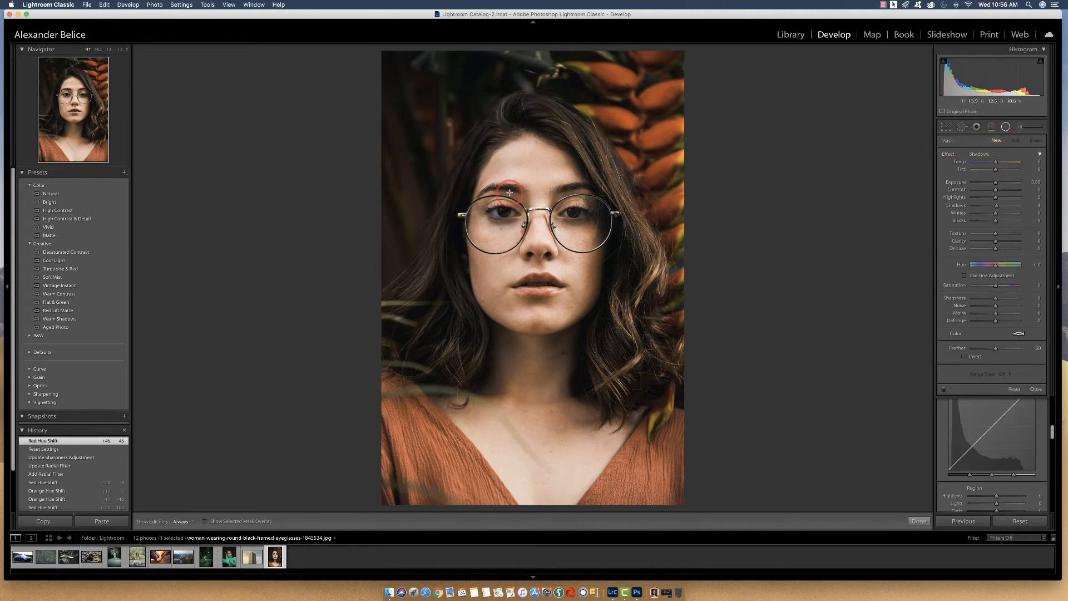
{"action": "left_click_drag", "start_coordinate": [495, 182], "coordinate": [579, 305]}
{"action": "left_click_drag", "start_coordinate": [494, 181], "coordinate": [533, 228]}
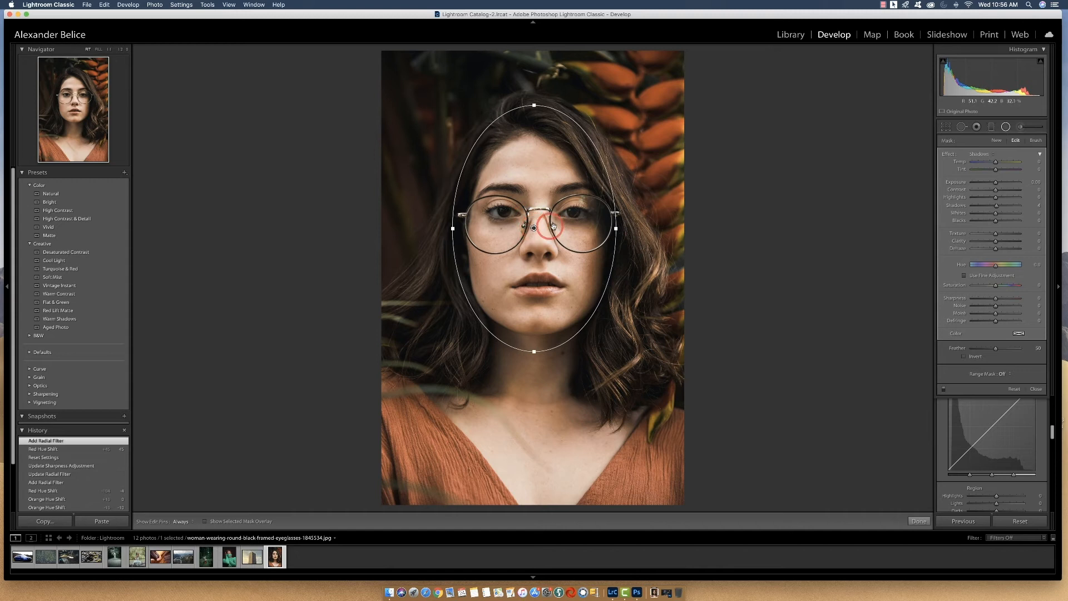
{"action": "left_click_drag", "start_coordinate": [616, 228], "coordinate": [611, 228]}
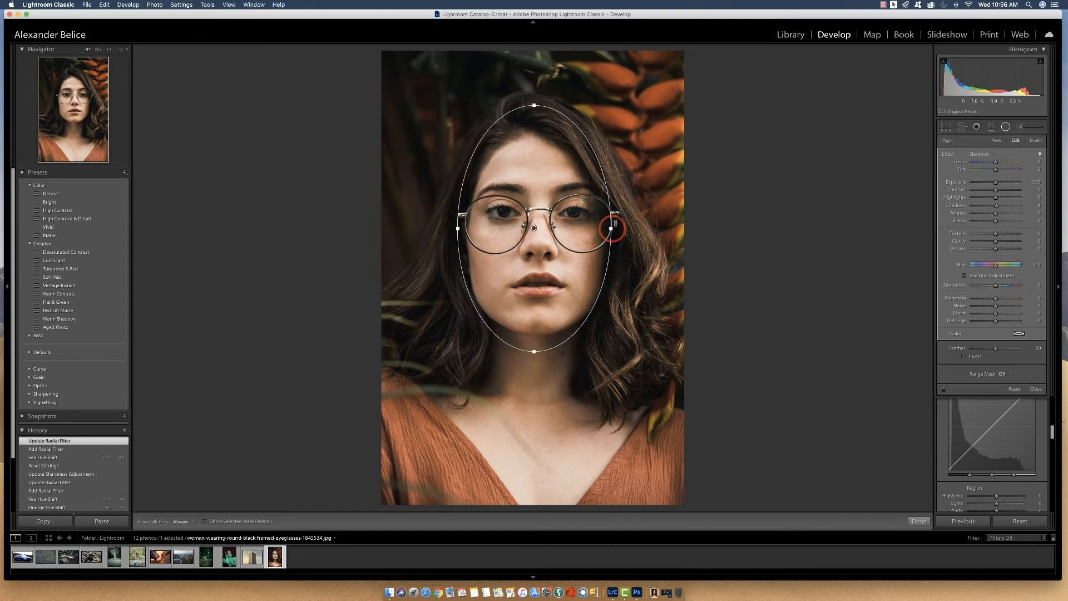
{"action": "left_click_drag", "start_coordinate": [532, 105], "coordinate": [527, 132]}
{"action": "left_click_drag", "start_coordinate": [456, 229], "coordinate": [466, 229]}
{"action": "left_click_drag", "start_coordinate": [535, 228], "coordinate": [534, 233]}
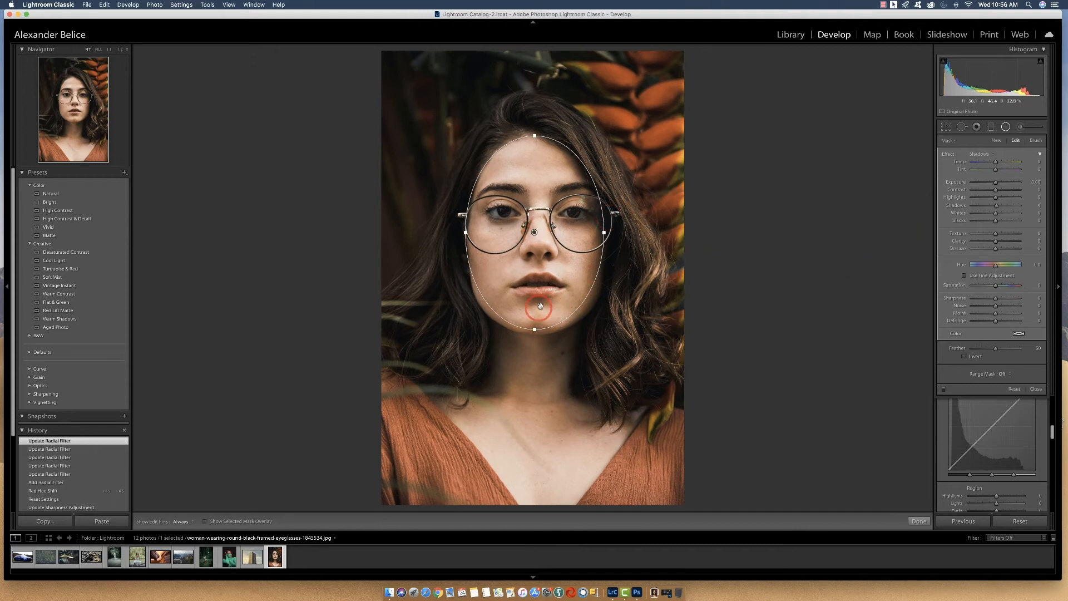
Check the radial filter's mask overlay, set its Sharpness to -100 to blur the area outside the face, and finish the filter.
{"action": "key", "text": "o"}
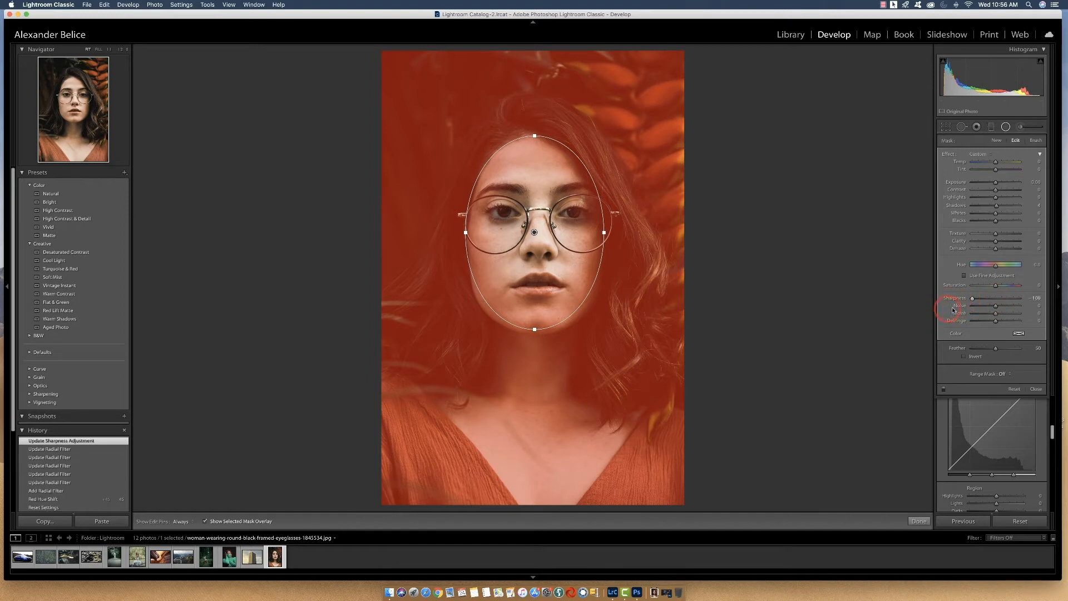
{"action": "key", "text": "o"}
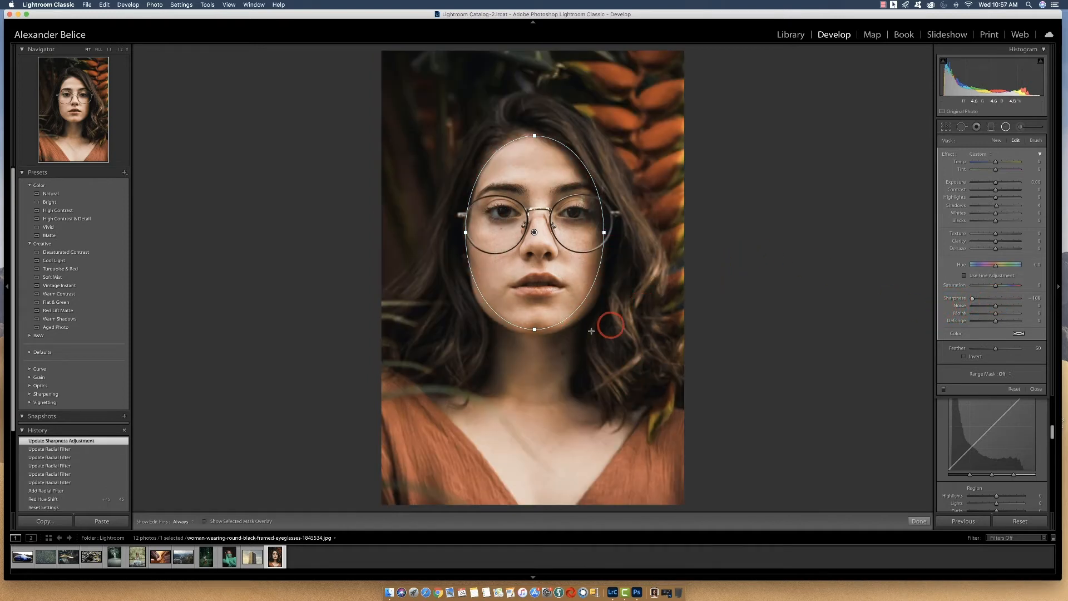
{"action": "left_click", "coordinate": [919, 521]}
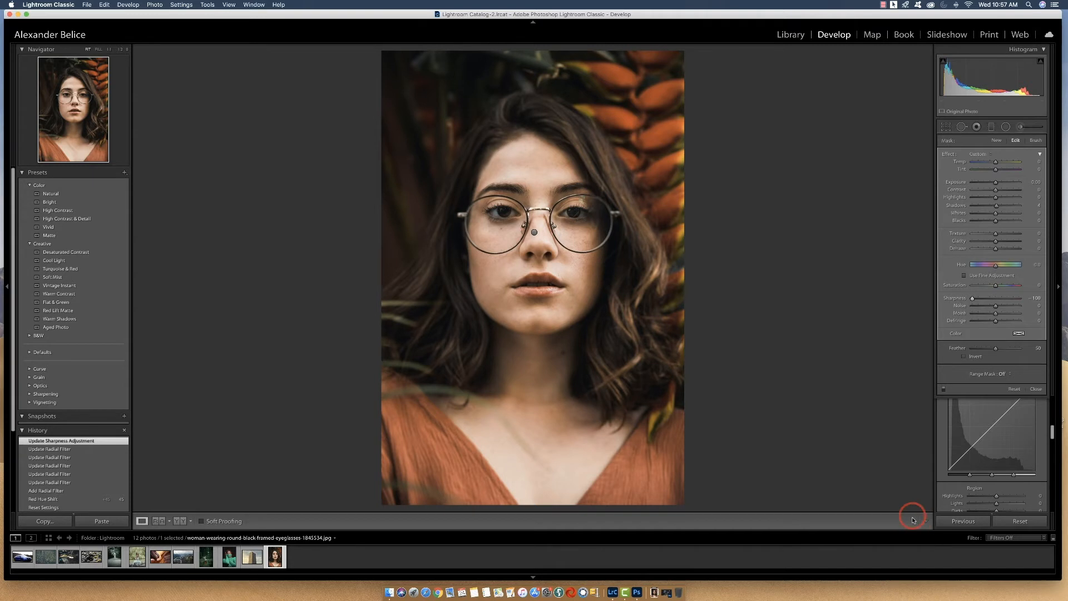
{"action": "left_click", "coordinate": [99, 49]}
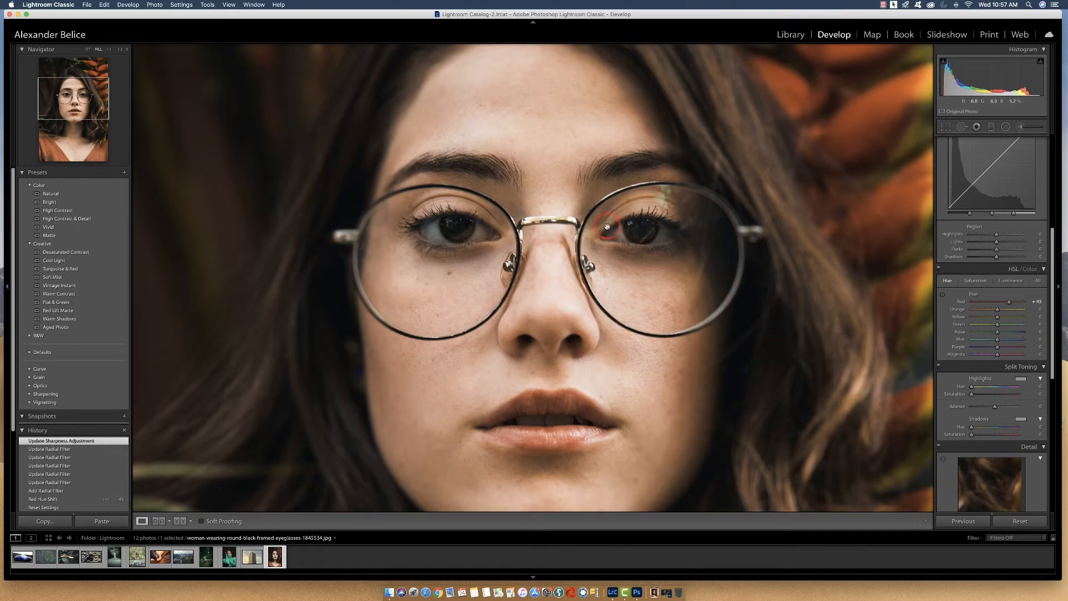
Compare the edited portrait with its original, both close up on the face and with the whole photo in view.
{"action": "key", "text": "backslash"}
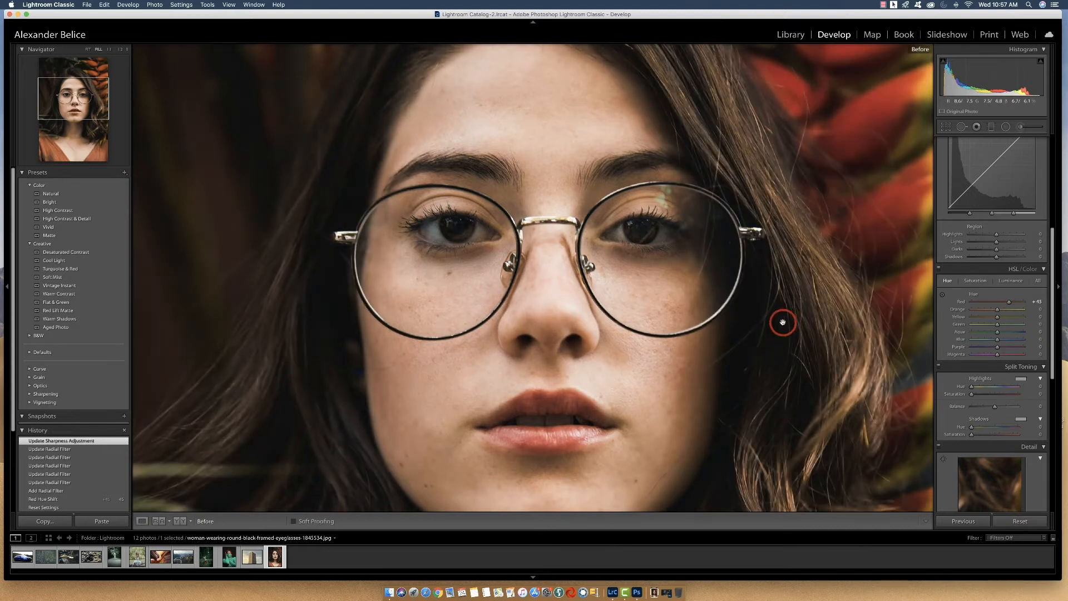
{"action": "key", "text": "backslash"}
{"action": "key", "text": "backslash"}
{"action": "key", "text": "backslash"}
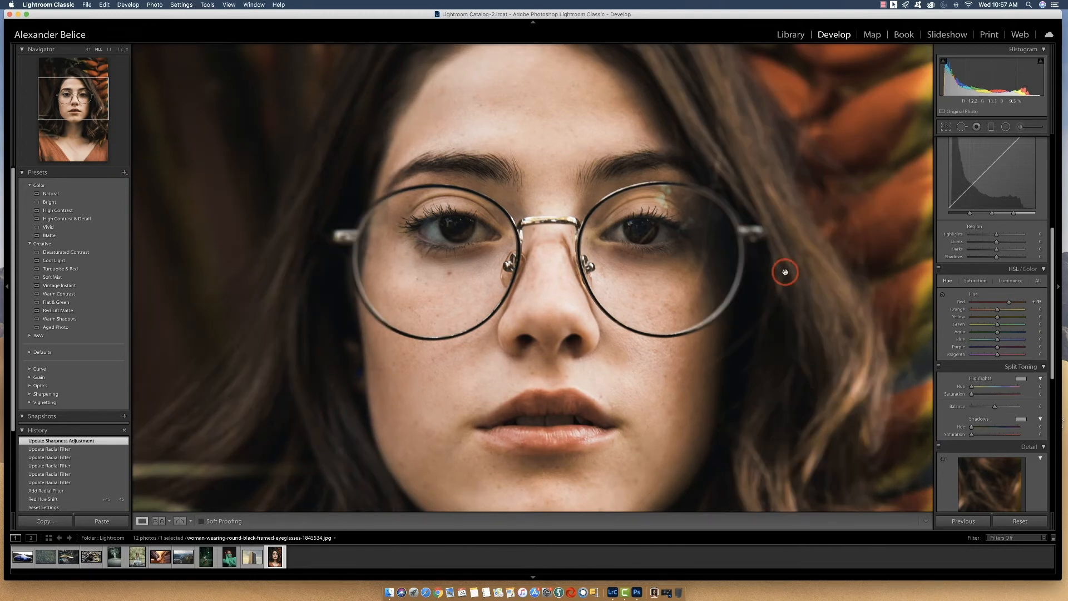
{"action": "key", "text": "backslash"}
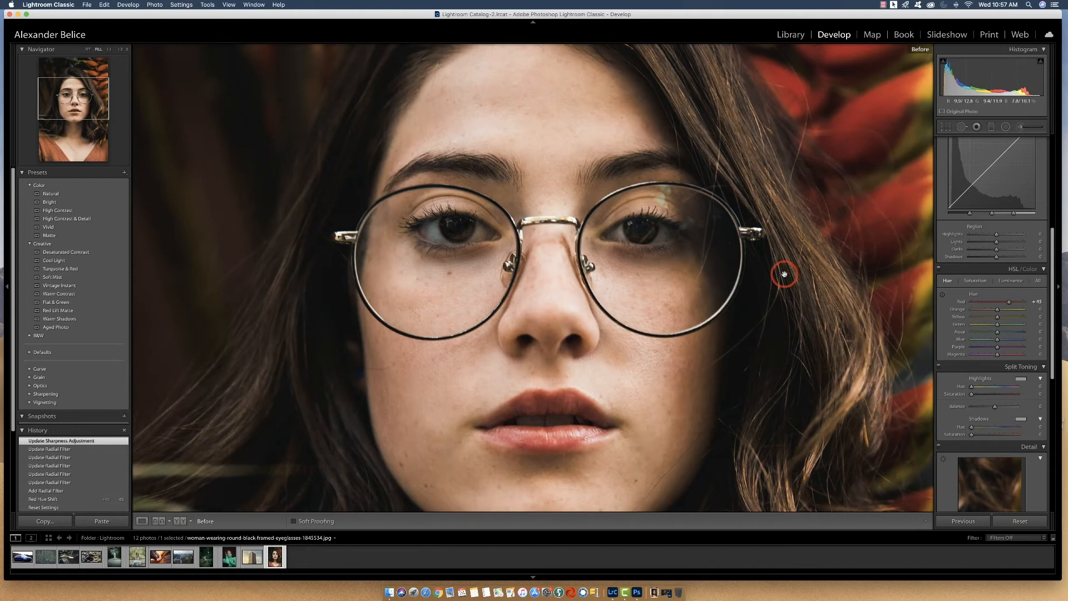
{"action": "key", "text": "backslash"}
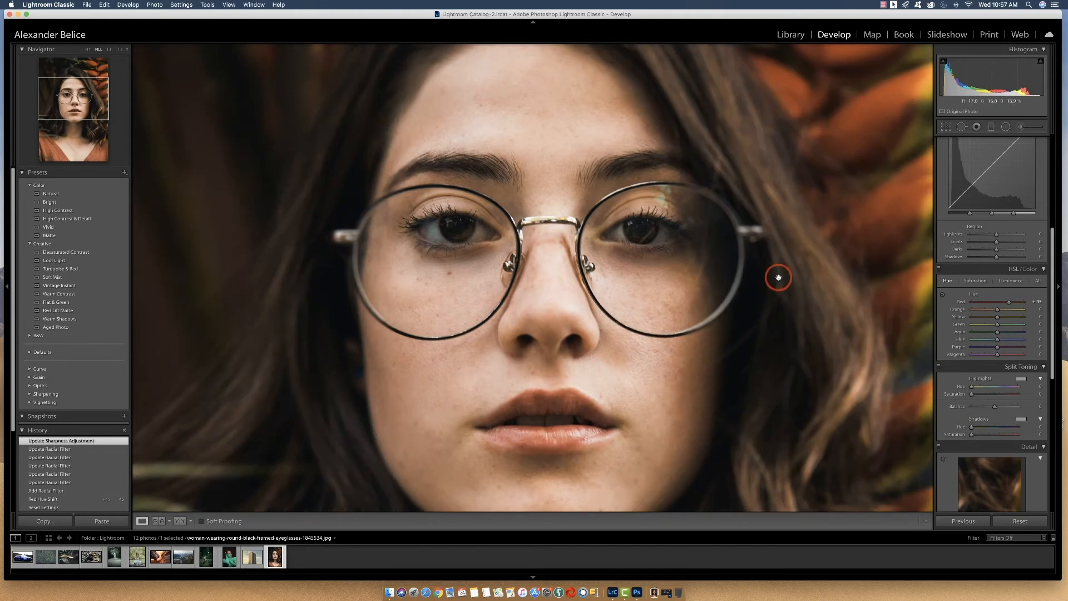
{"action": "key", "text": "backslash"}
{"action": "left_click", "coordinate": [89, 50]}
{"action": "key", "text": "backslash"}
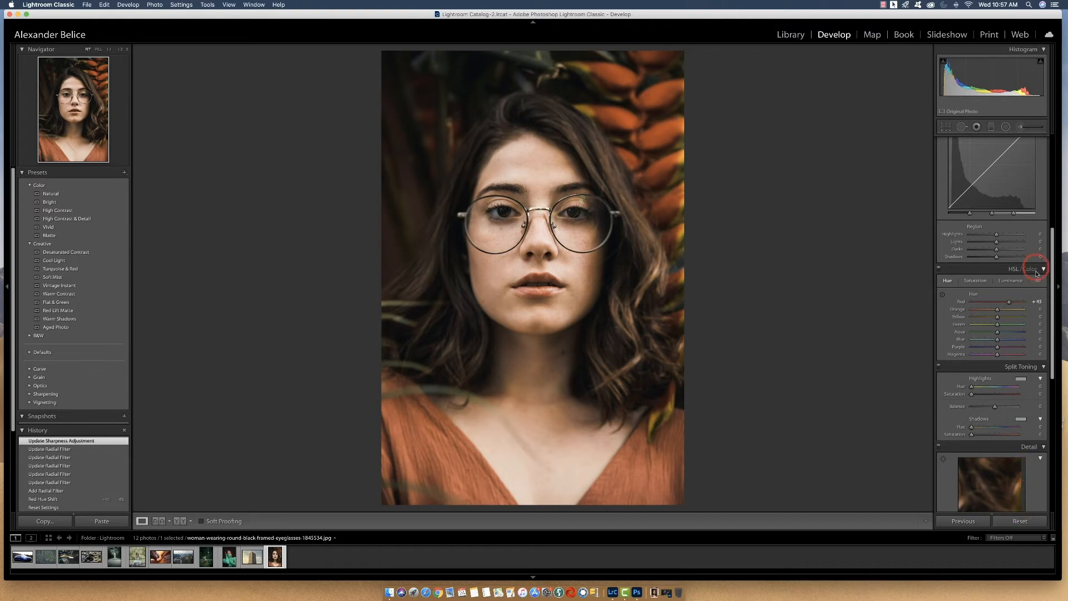
Reset the portrait's Red hue to 0.
{"action": "double_click", "coordinate": [1010, 303]}
{"action": "left_click", "coordinate": [1010, 302]}
{"action": "left_click", "coordinate": [1011, 303]}
{"action": "left_click_drag", "start_coordinate": [1011, 303], "coordinate": [995, 304]}
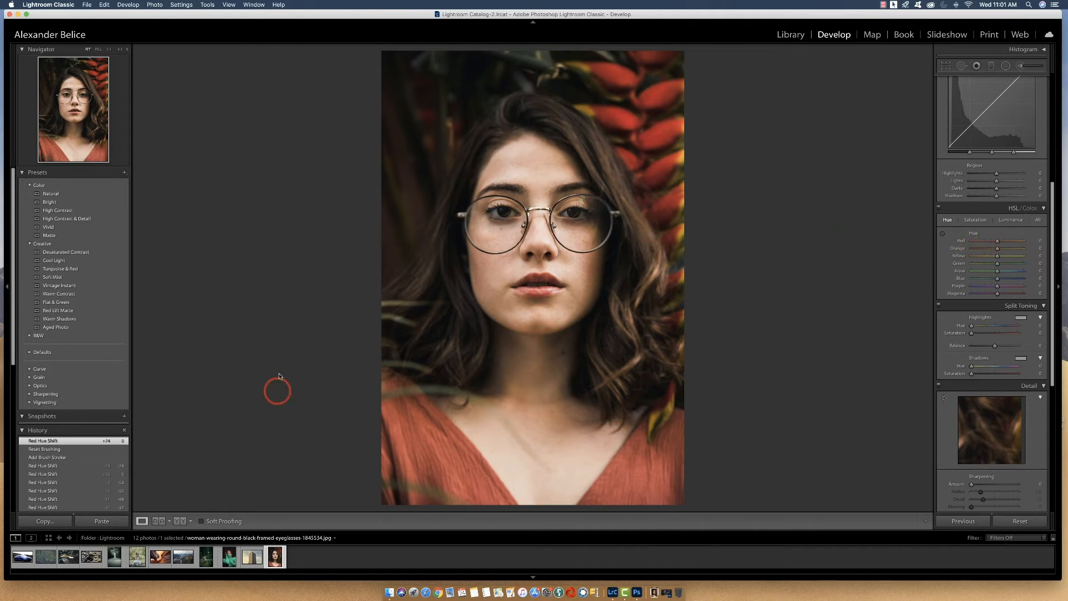
Create a virtual copy of the portrait of the woman in round glasses and shift the copy's Red hue toward magenta.
{"action": "left_click", "coordinate": [182, 559]}
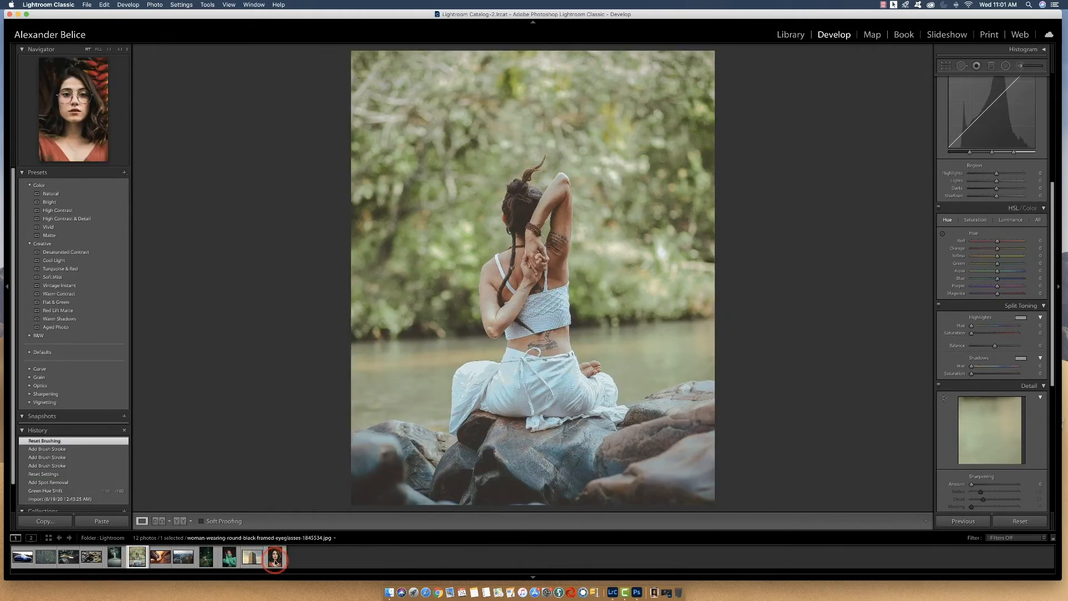
{"action": "left_click", "coordinate": [274, 558]}
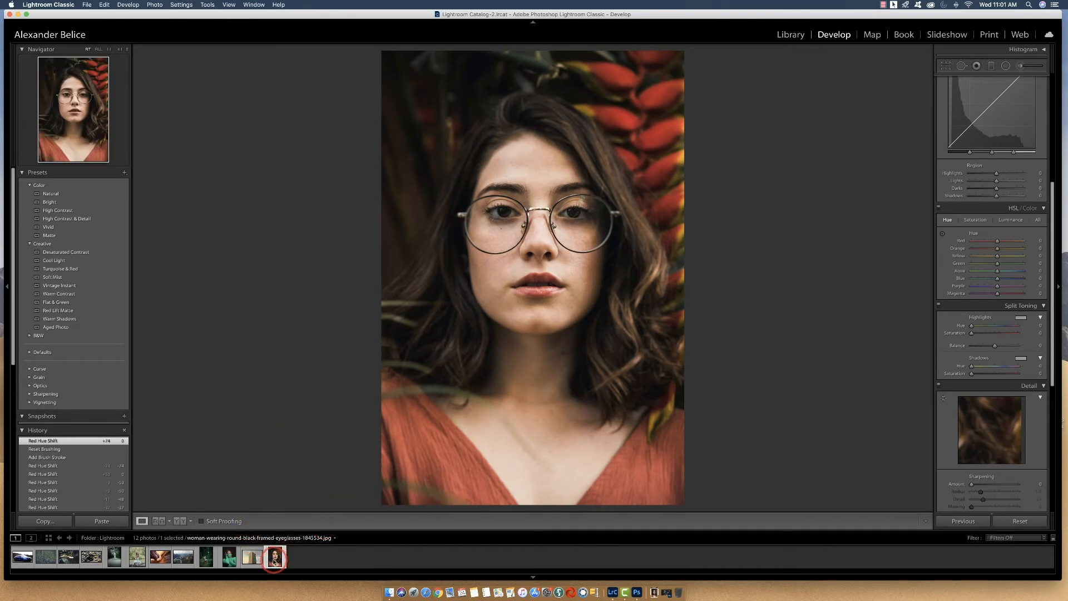
{"action": "right_click", "coordinate": [274, 557]}
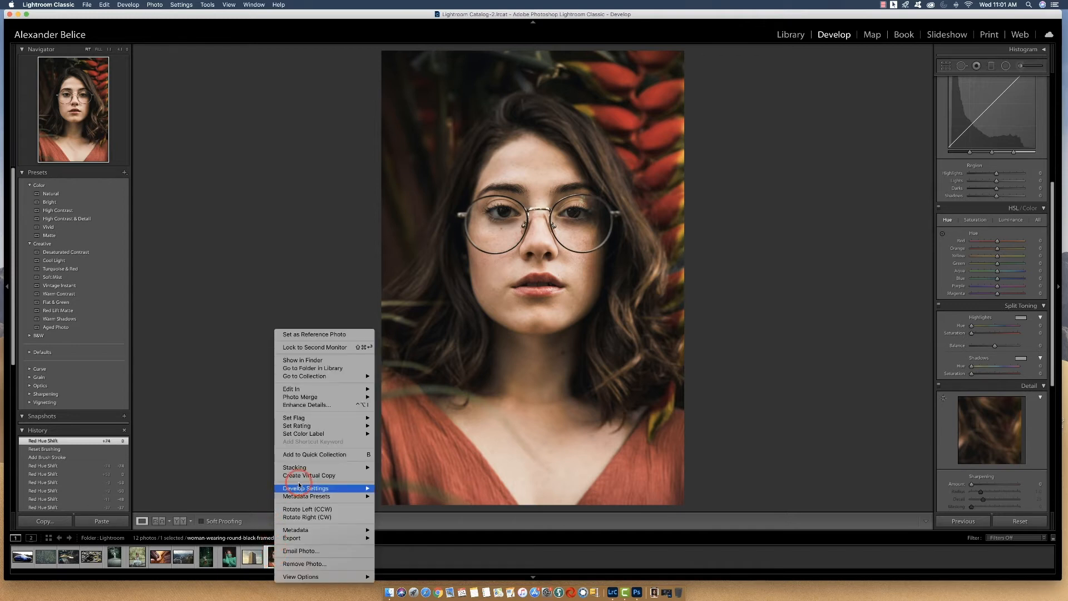
{"action": "left_click", "coordinate": [334, 476]}
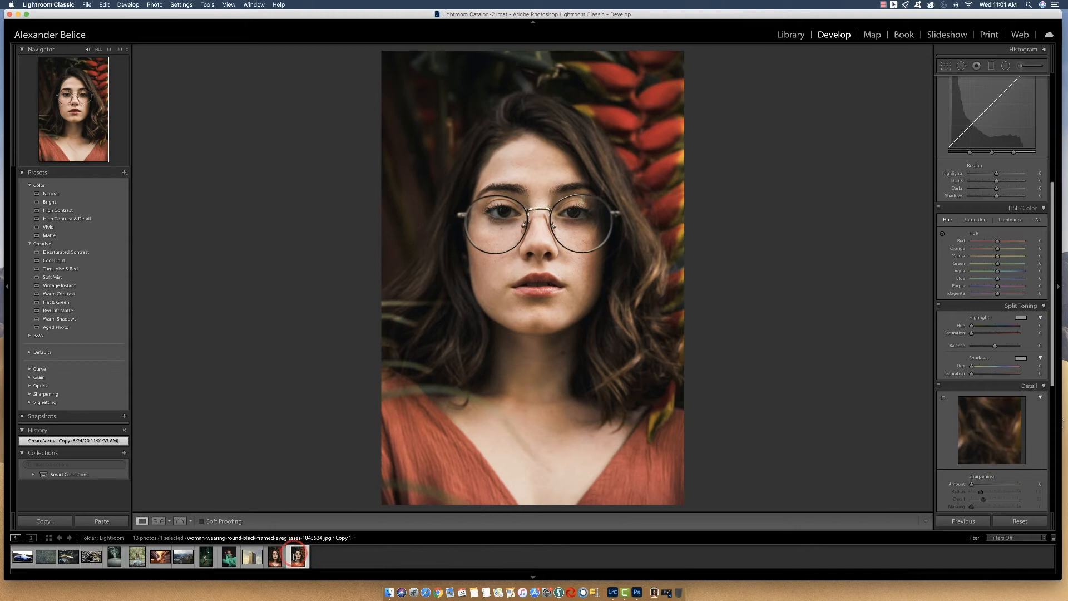
{"action": "left_click_drag", "start_coordinate": [1000, 242], "coordinate": [986, 243]}
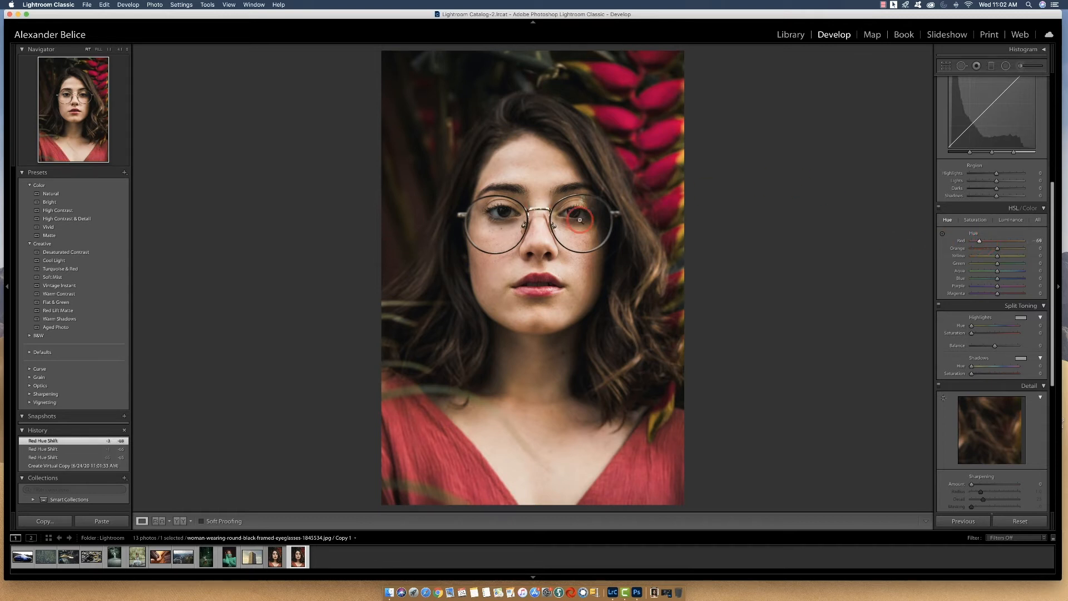
Start an adjustment brush for the woman's eyes and set the brush size to 10.
{"action": "left_click", "coordinate": [119, 49]}
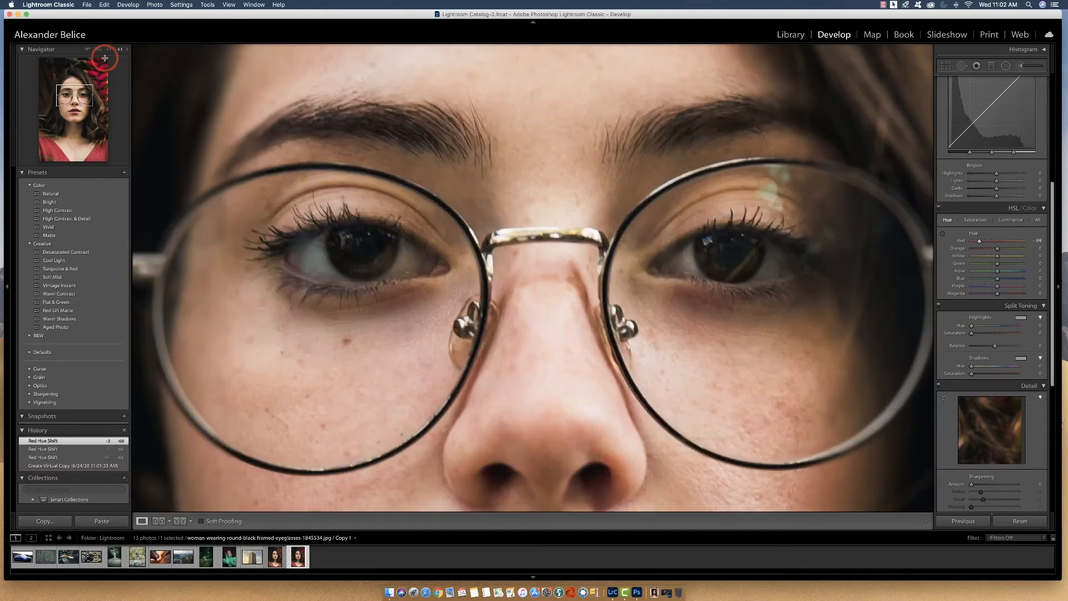
{"action": "left_click", "coordinate": [124, 49]}
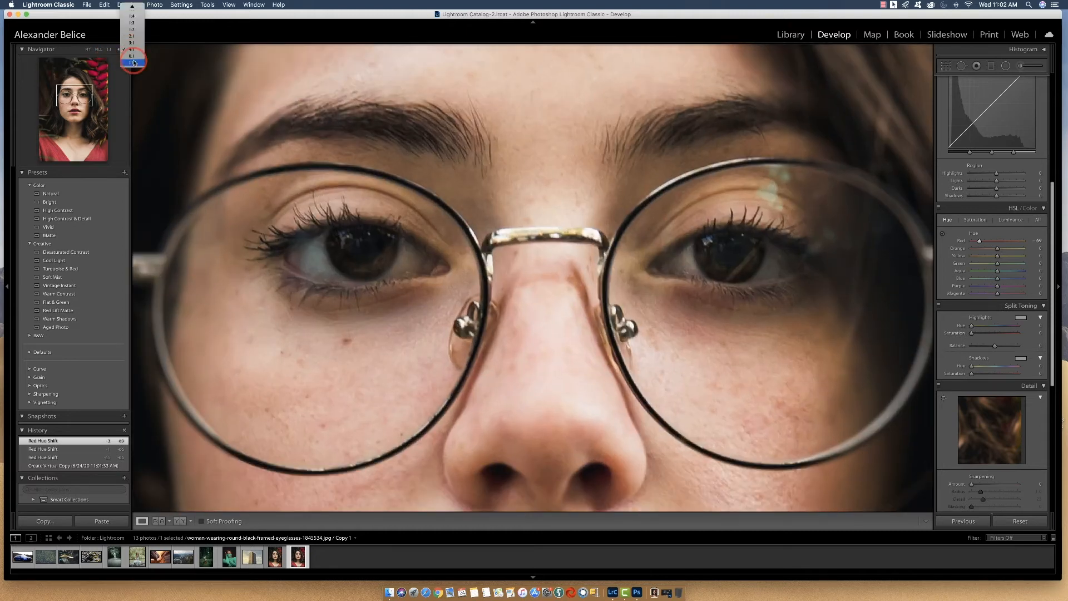
{"action": "left_click", "coordinate": [134, 7]}
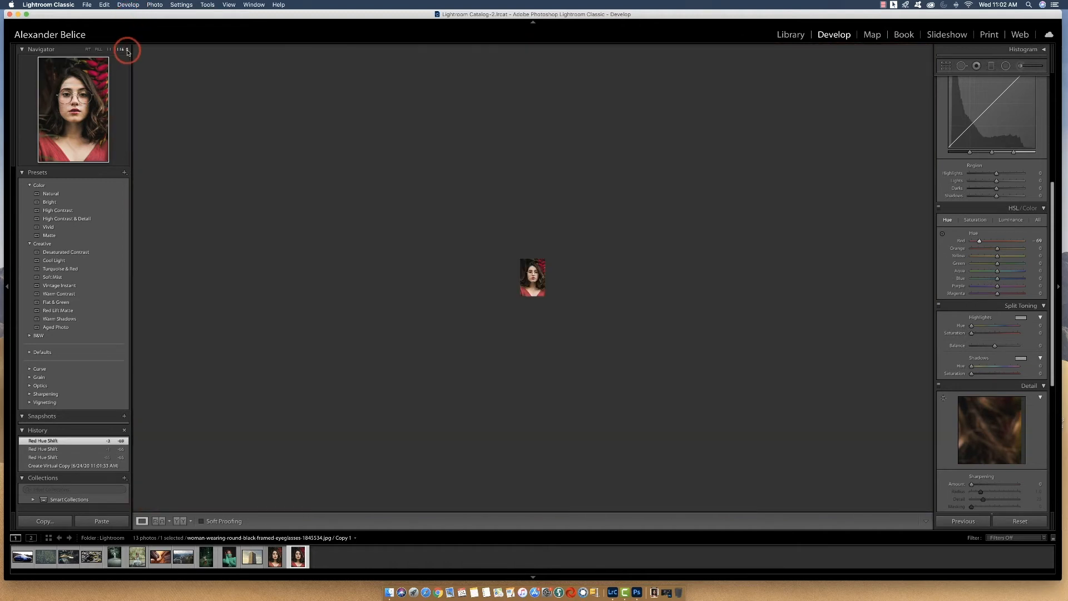
{"action": "left_click", "coordinate": [124, 49]}
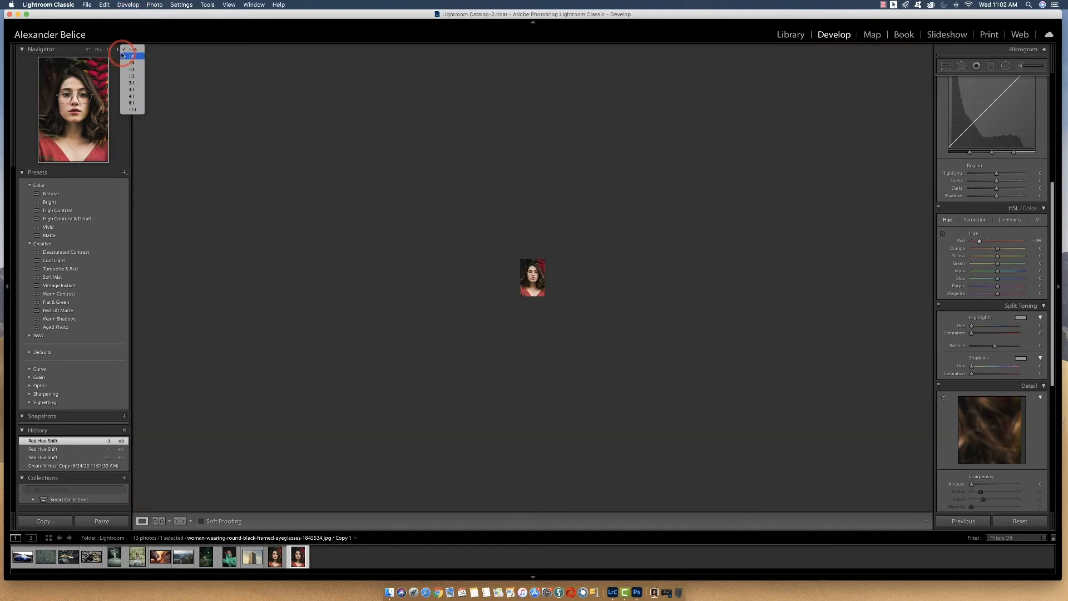
{"action": "left_click", "coordinate": [126, 89]}
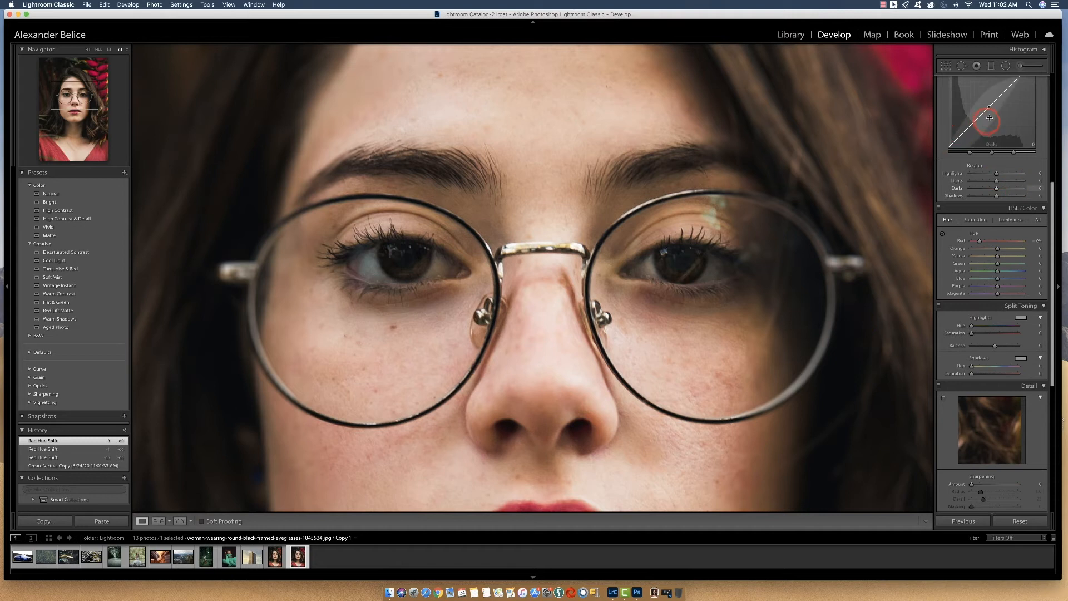
{"action": "left_click", "coordinate": [1023, 65]}
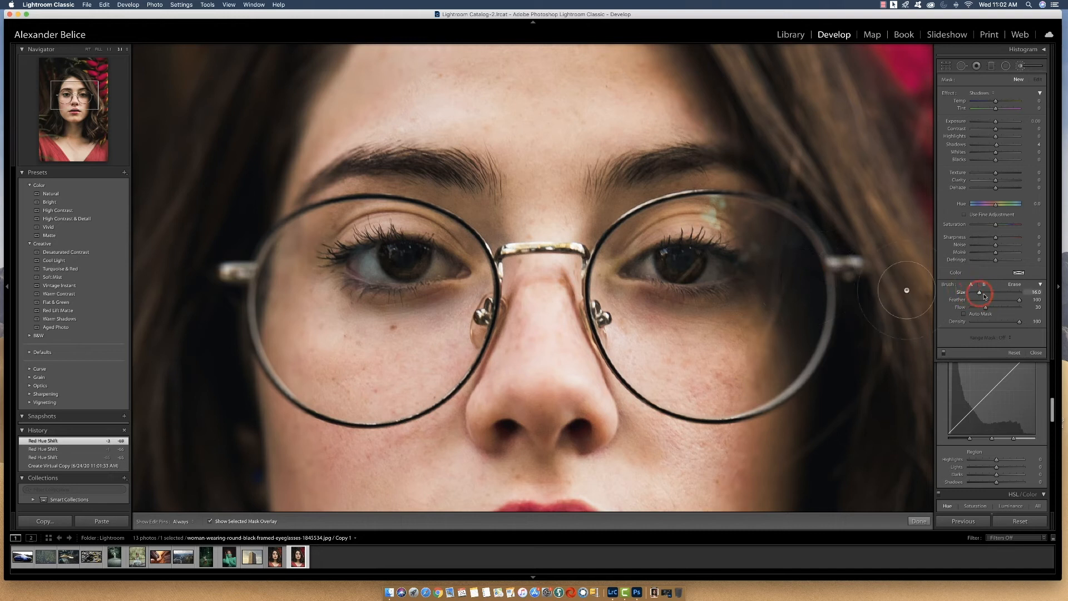
{"action": "left_click", "coordinate": [1038, 292]}
{"action": "mouse_move", "coordinate": [1018, 293]}
{"action": "left_mouse_down"}
{"action": "mouse_move", "coordinate": [1042, 293]}
{"action": "mouse_move", "coordinate": [1030, 295]}
{"action": "left_mouse_up"}
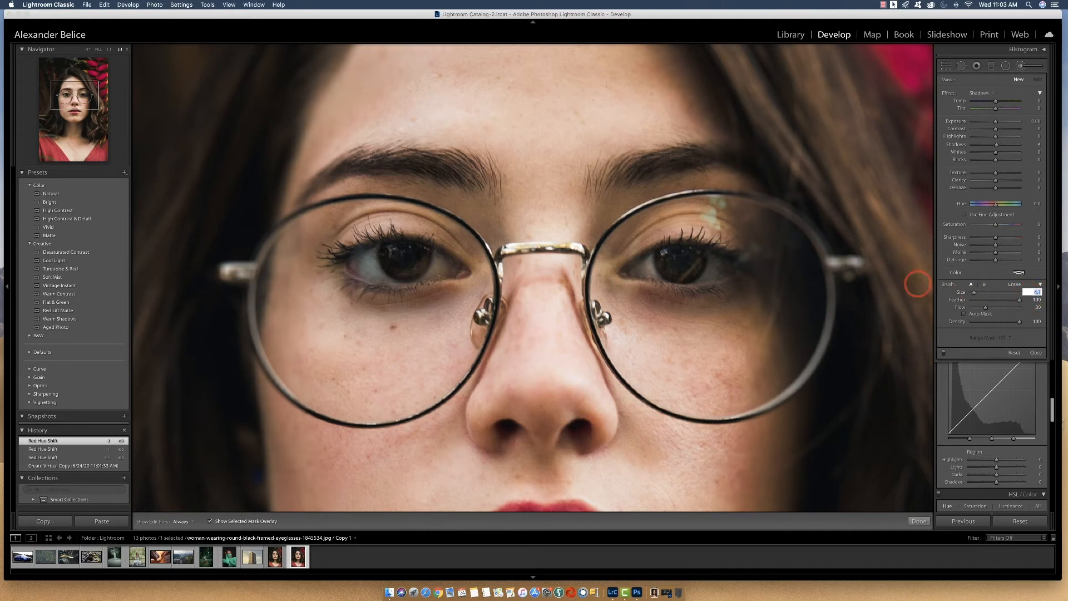
{"action": "type", "text": "10"}
{"action": "key", "text": "Tab"}
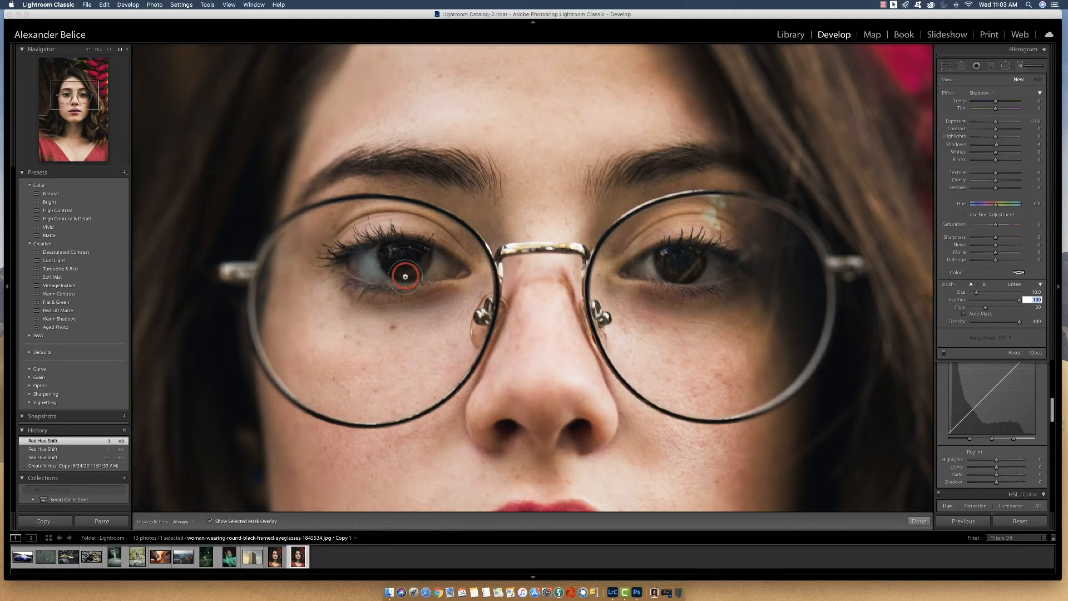
{"action": "key", "text": "Return"}
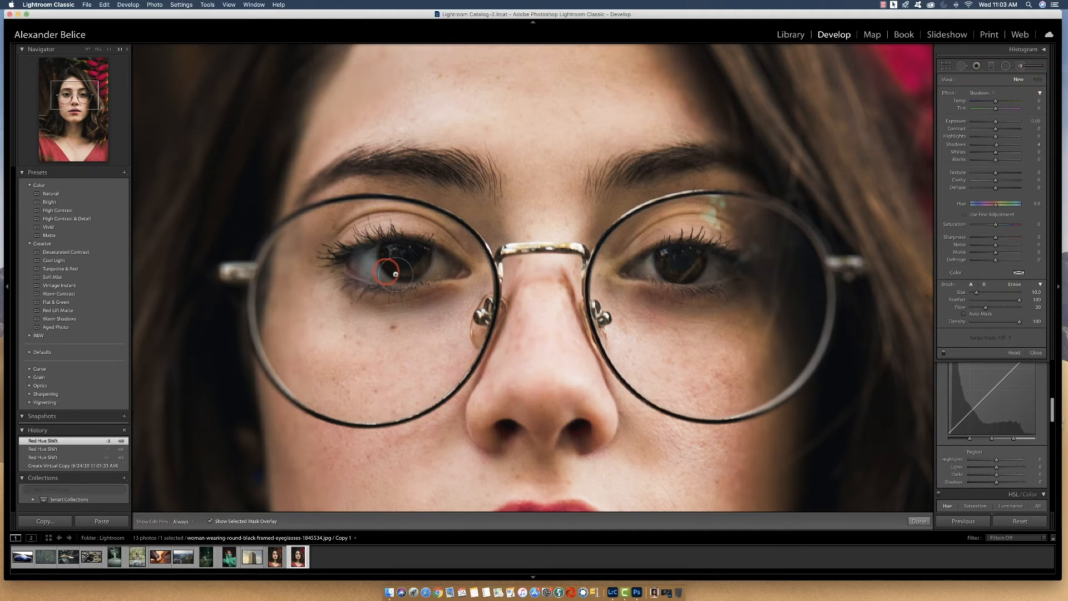
Paint a brush mask over the iris in the left half of the photo and show its mask overlay.
{"action": "left_click", "coordinate": [411, 274]}
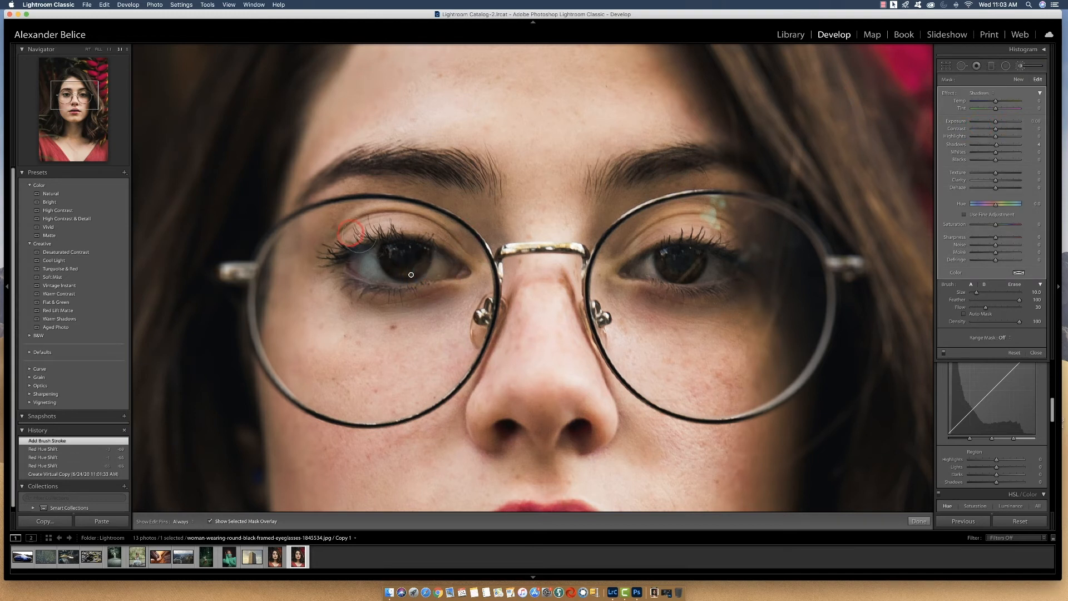
{"action": "key", "text": "o"}
{"action": "key", "text": "h"}
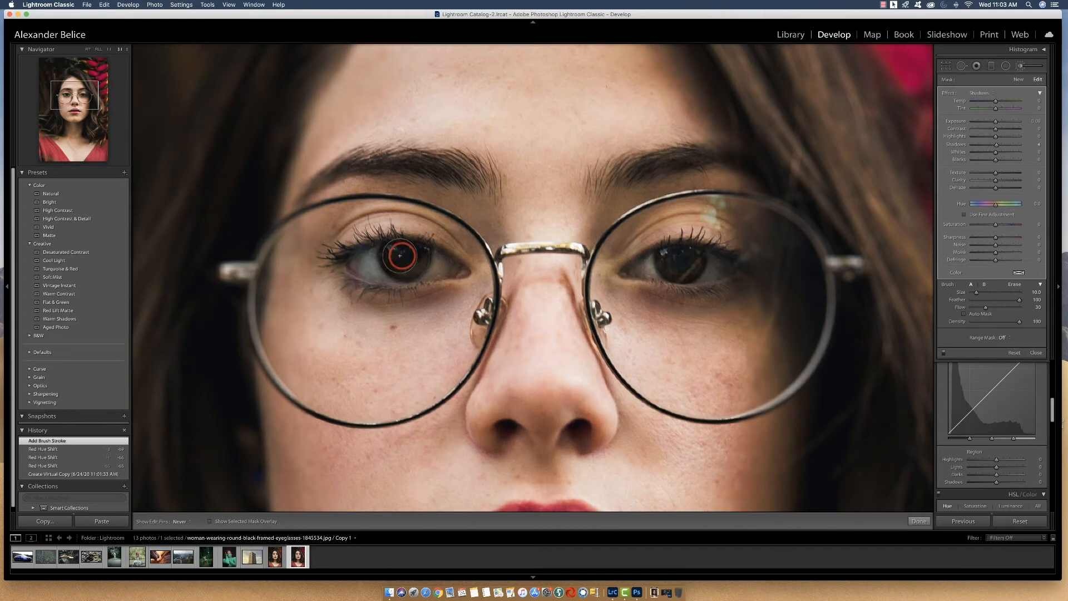
{"action": "mouse_move", "coordinate": [406, 260]}
{"action": "left_mouse_down"}
{"action": "mouse_move", "coordinate": [422, 255]}
{"action": "mouse_move", "coordinate": [408, 257]}
{"action": "left_mouse_up"}
{"action": "key", "text": "o"}
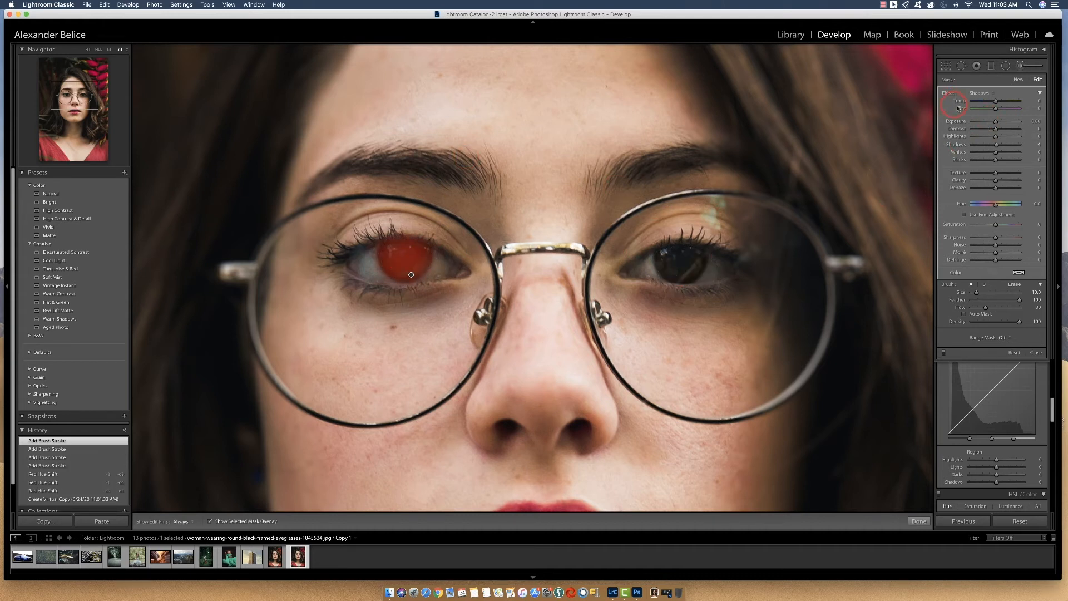
Start a new brush mask and paint it over the iris in the right half of the photo.
{"action": "left_click", "coordinate": [1017, 81]}
{"action": "mouse_move", "coordinate": [673, 263]}
{"action": "left_mouse_down"}
{"action": "mouse_move", "coordinate": [722, 274]}
{"action": "mouse_move", "coordinate": [674, 274]}
{"action": "left_mouse_up"}
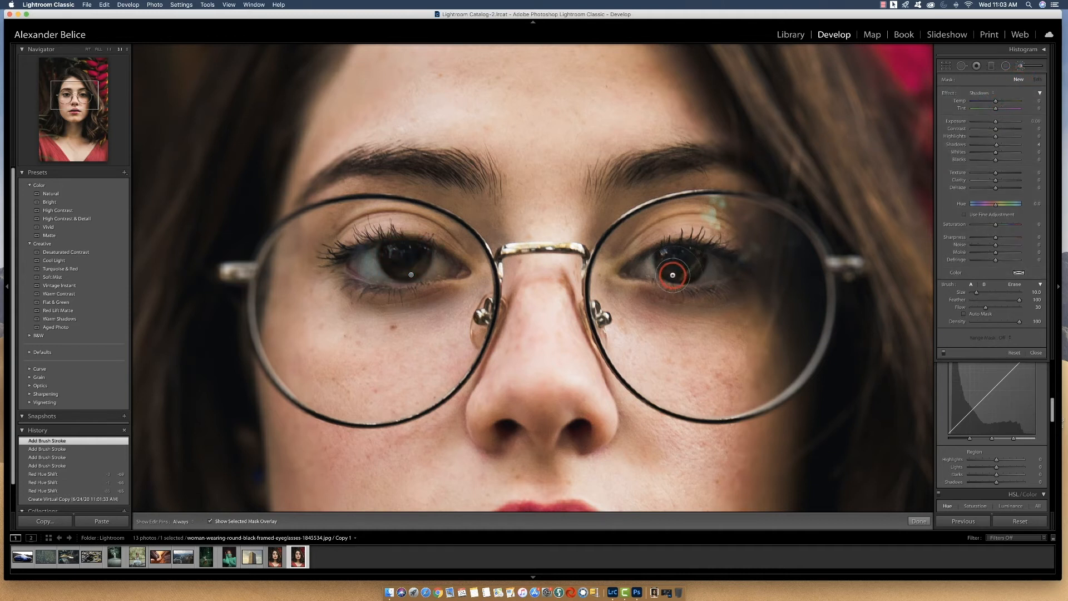
{"action": "left_click_drag", "start_coordinate": [670, 275], "coordinate": [670, 274]}
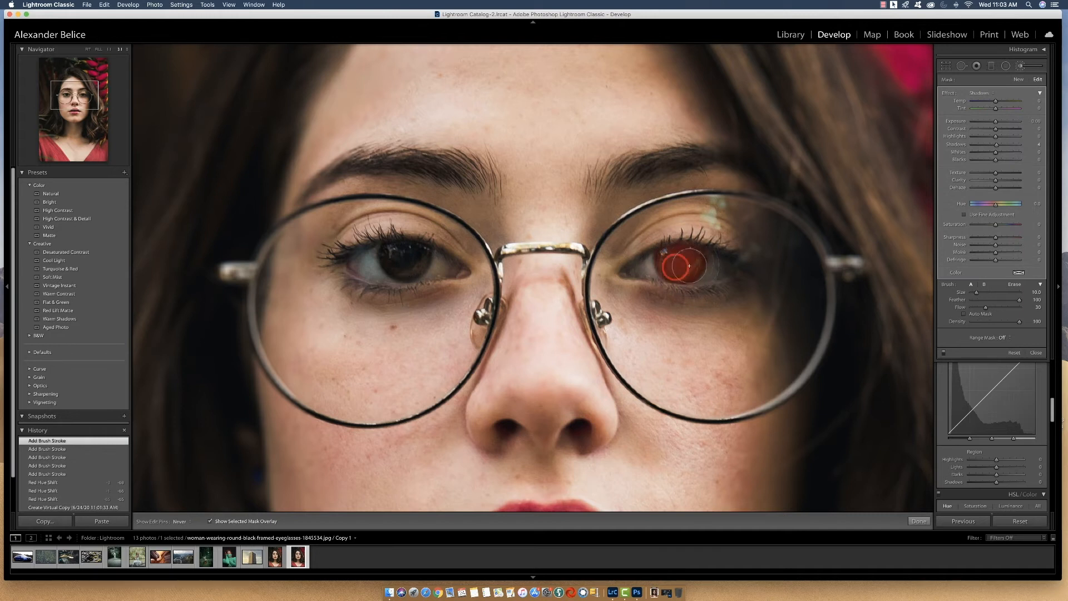
{"action": "left_click_drag", "start_coordinate": [684, 261], "coordinate": [691, 264]}
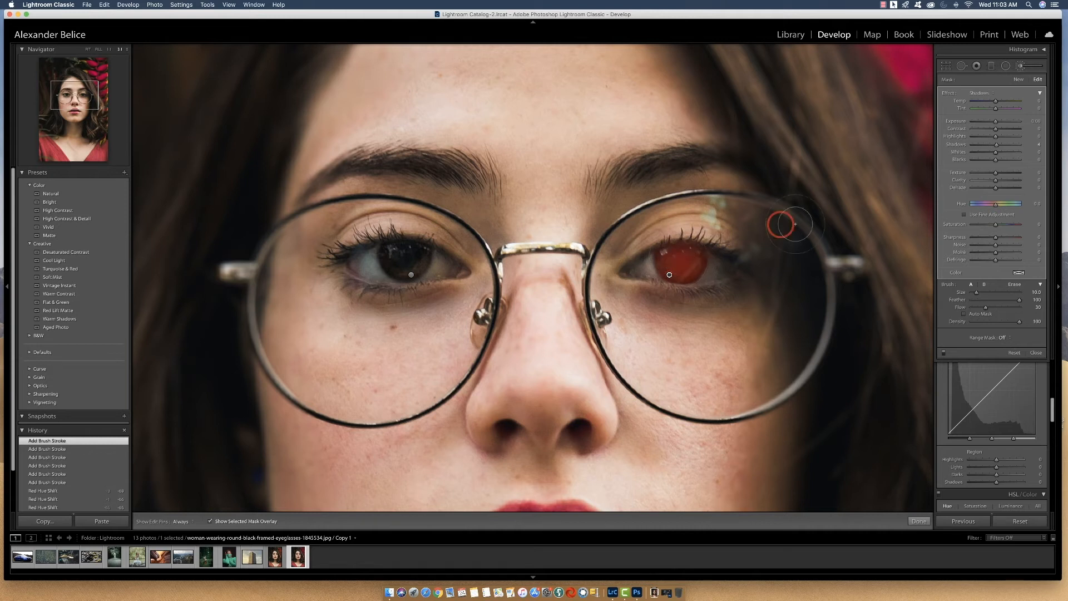
Hide the mask overlay and set the mask on the photo's left iris to Exposure 0.93 and Saturation 52.
{"action": "key", "text": "o"}
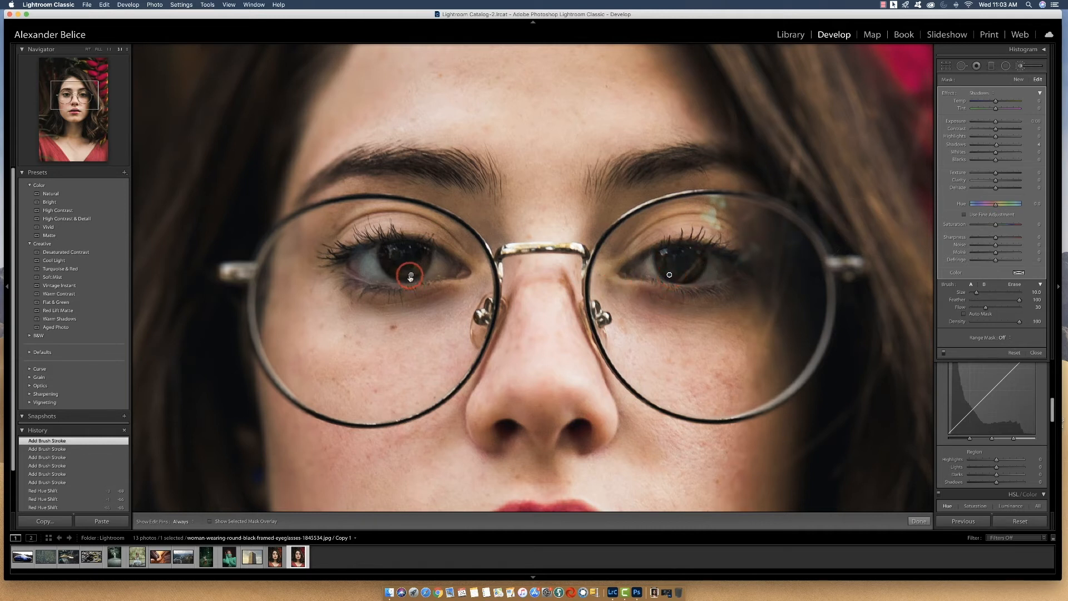
{"action": "mouse_move", "coordinate": [411, 277]}
{"action": "left_click_drag", "start_coordinate": [411, 276], "coordinate": [410, 274]}
{"action": "left_click", "coordinate": [669, 276]}
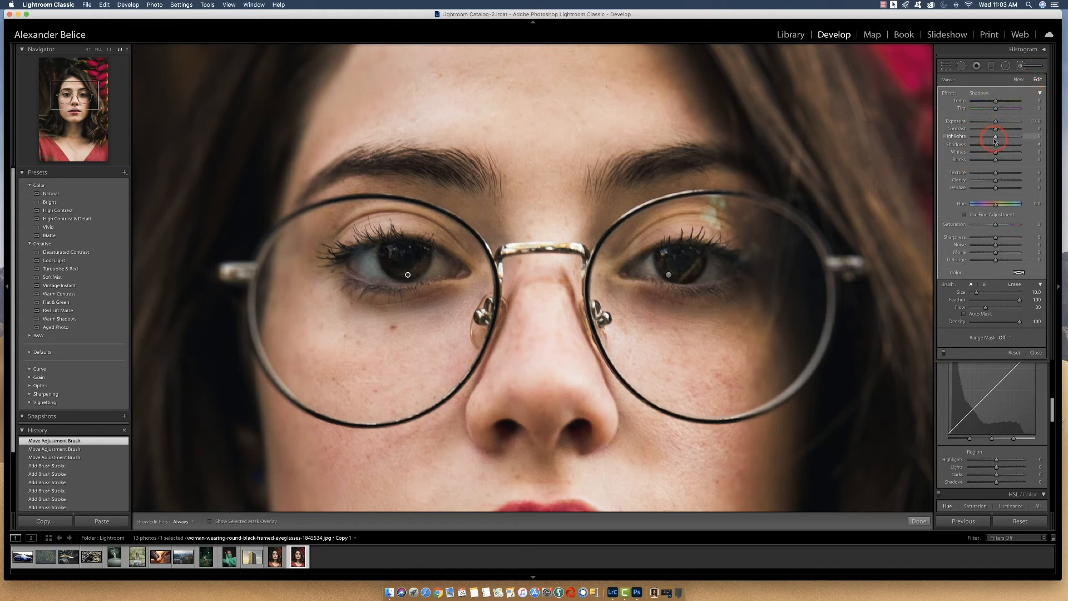
{"action": "left_click_drag", "start_coordinate": [1004, 122], "coordinate": [1006, 123]}
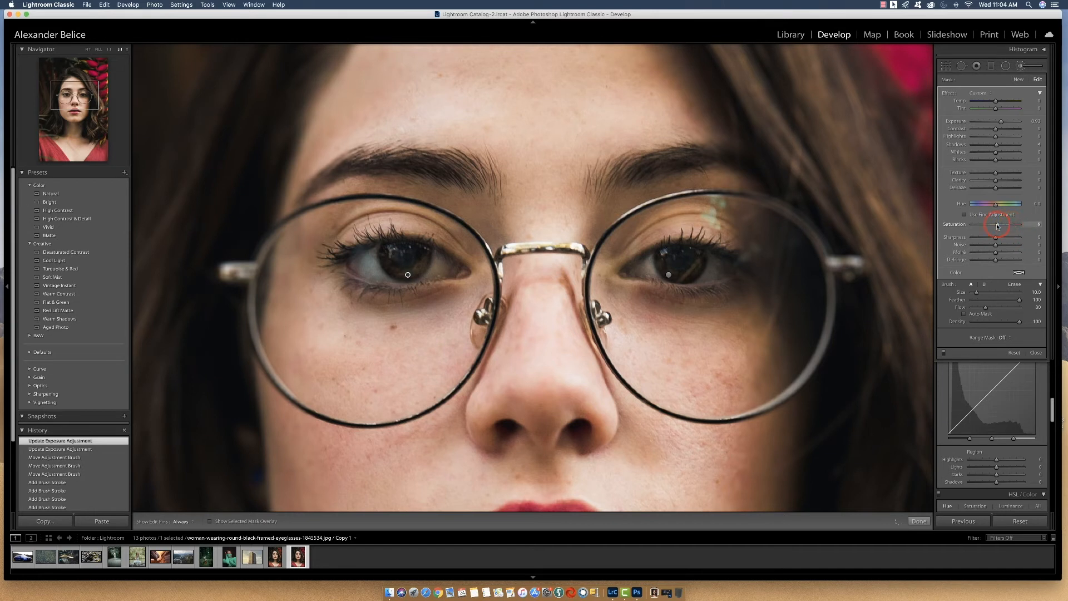
{"action": "left_click_drag", "start_coordinate": [1006, 226], "coordinate": [1007, 225]}
Compare the brightened eye with the original photo by switching repeatedly between before and after.
{"action": "key", "text": "backslash"}
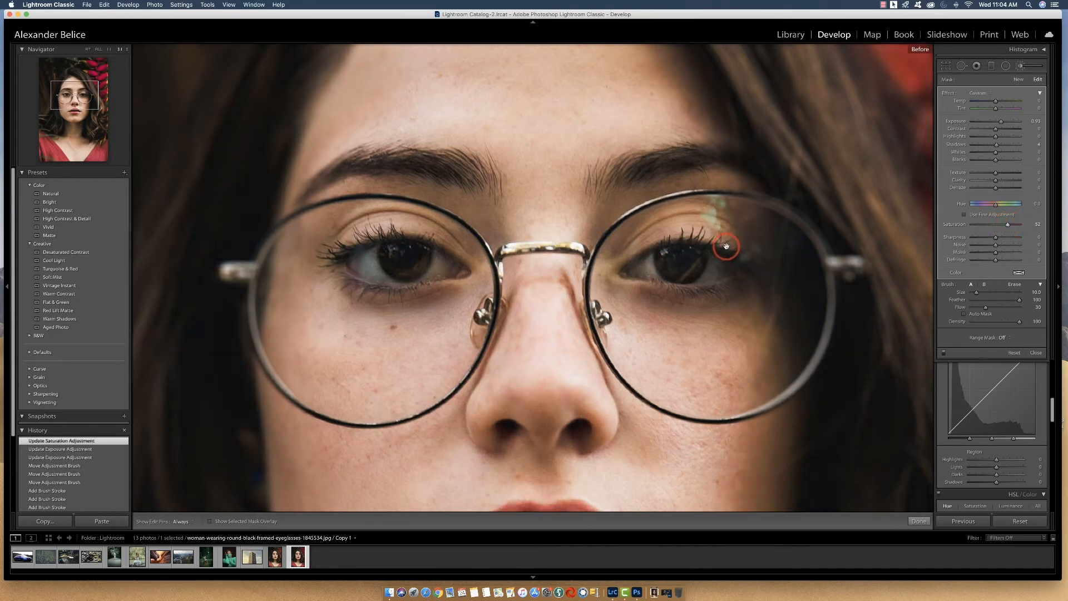
{"action": "key", "text": "backslash"}
{"action": "key", "text": "backslash"}
{"action": "key", "text": "backslash"}
{"action": "key", "text": "backslash"}
{"action": "key", "text": "backslash"}
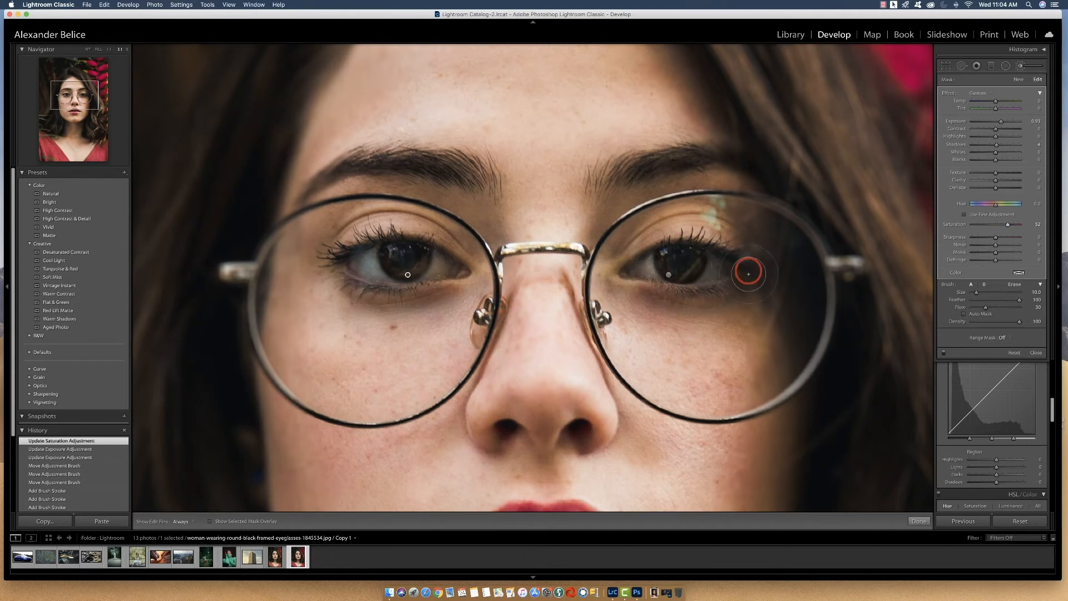
Set the mask on the photo's right iris to Exposure 0.93 and Saturation 45, and close the adjustment brush.
{"action": "left_click", "coordinate": [668, 274]}
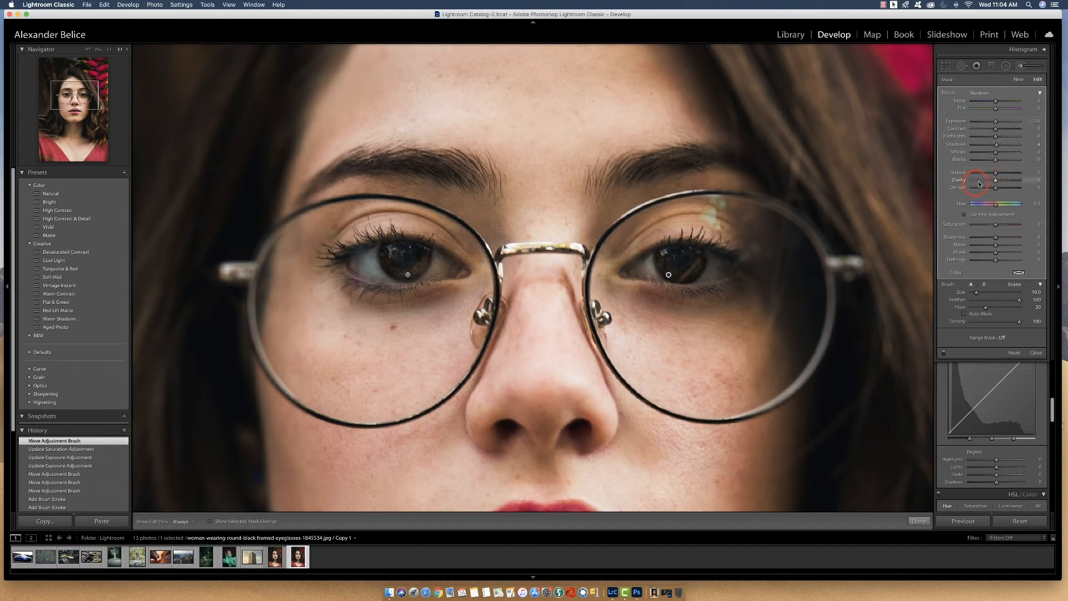
{"action": "left_click", "coordinate": [408, 274]}
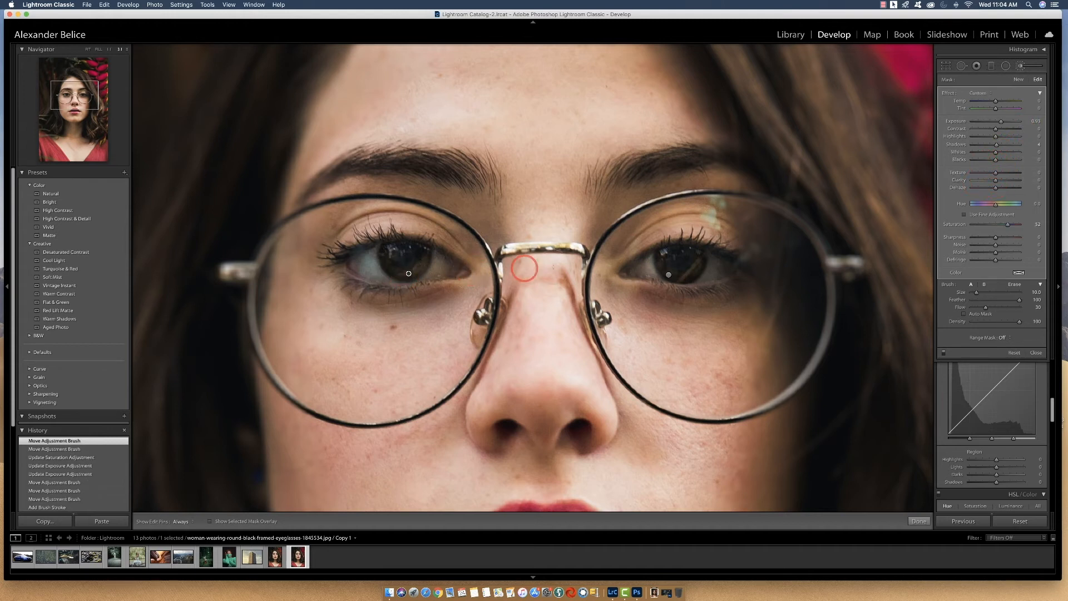
{"action": "left_click", "coordinate": [670, 274]}
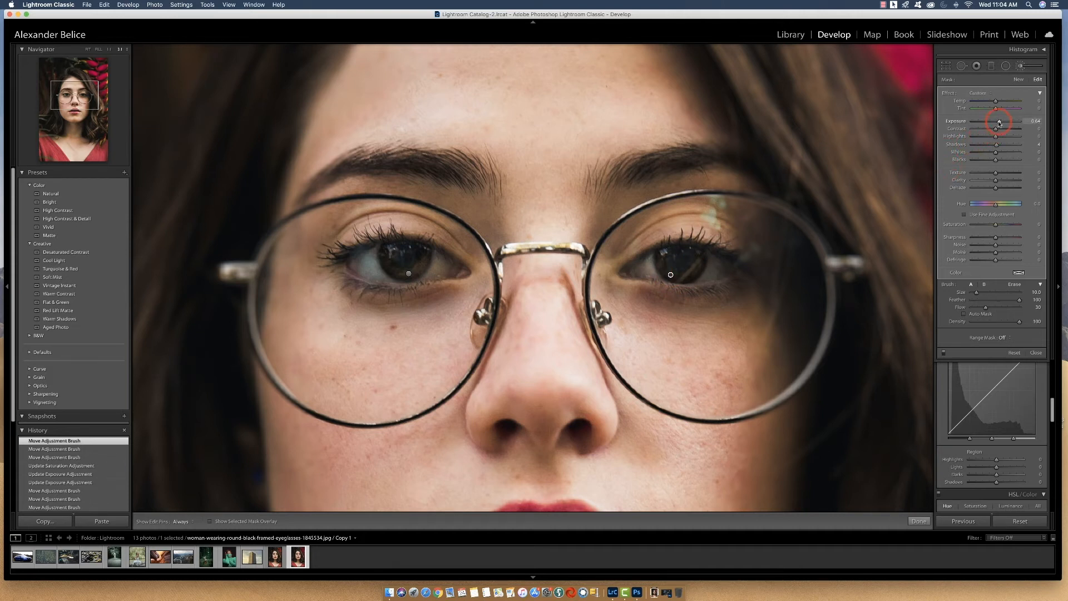
{"action": "left_click", "coordinate": [1001, 123]}
{"action": "left_click", "coordinate": [409, 275]}
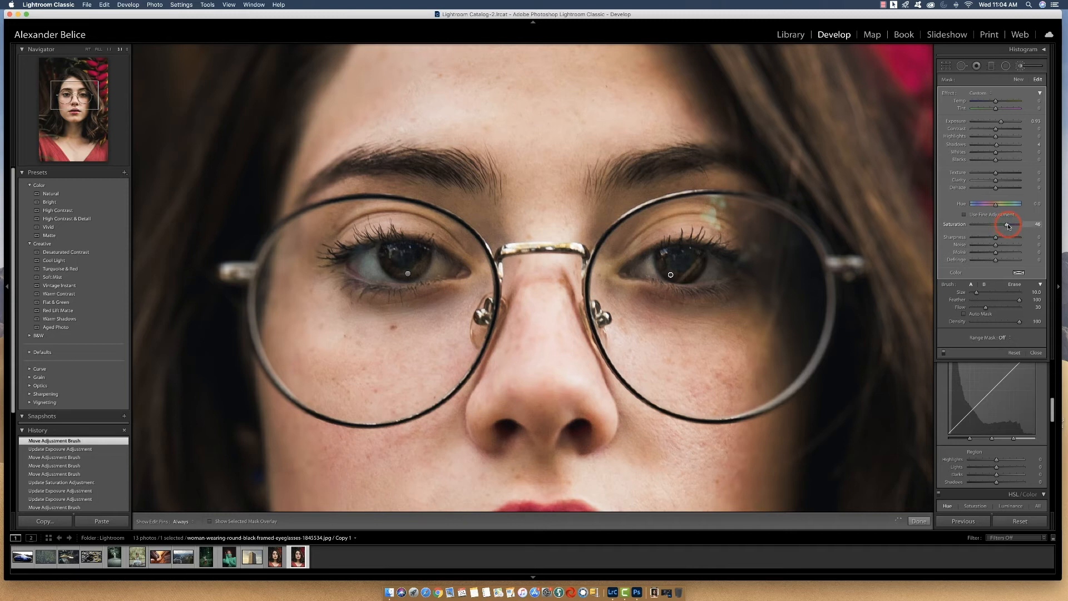
{"action": "left_click_drag", "start_coordinate": [1009, 225], "coordinate": [1009, 225]}
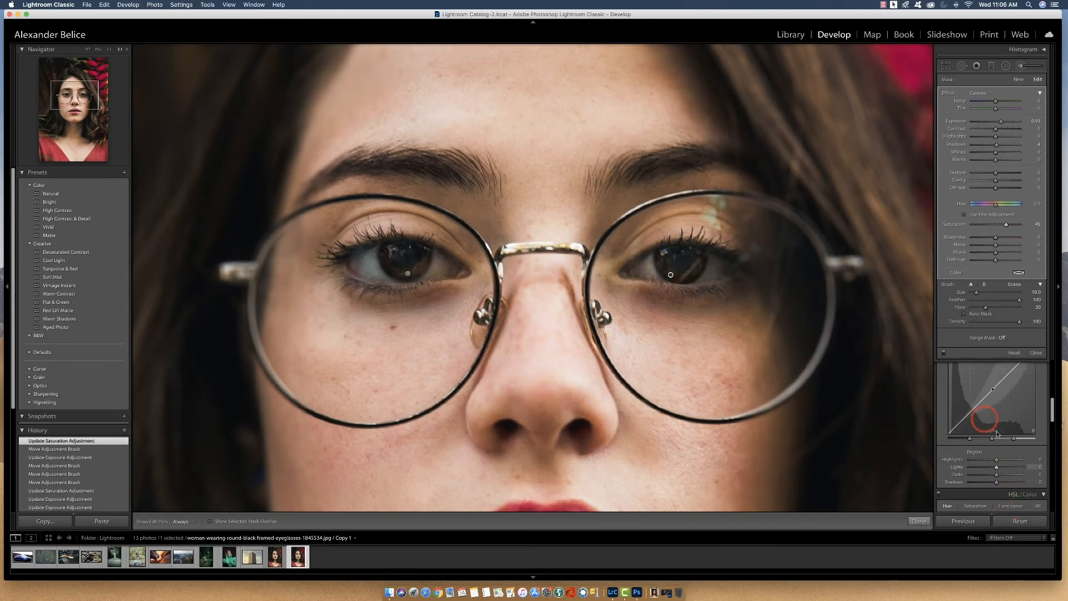
{"action": "left_click", "coordinate": [1036, 353]}
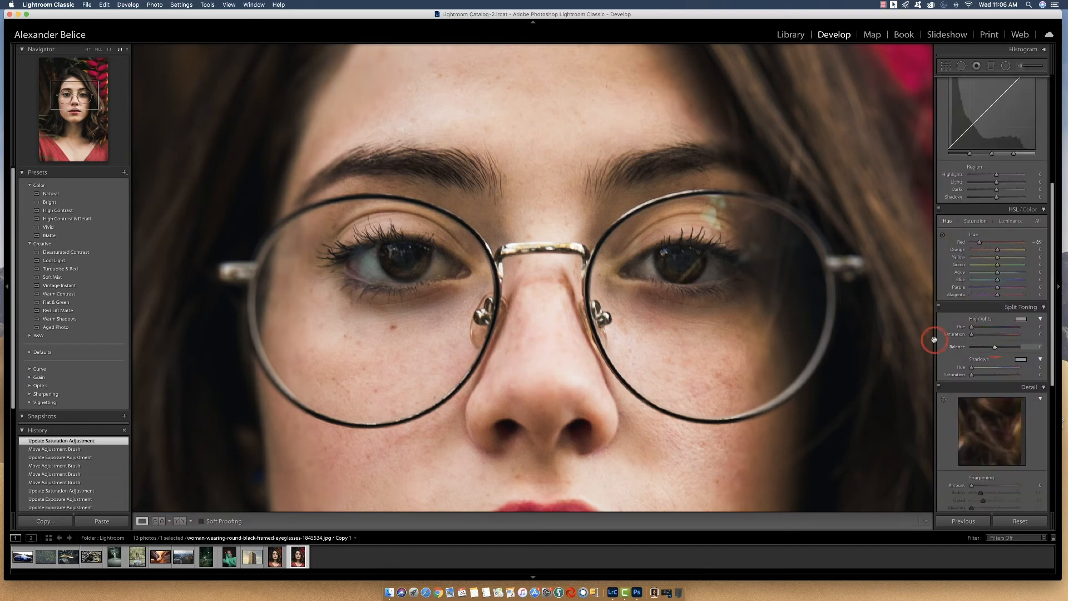
Open the portrait in Adobe Photoshop 2020 as a copy with Lightroom adjustments.
{"action": "left_click", "coordinate": [87, 50]}
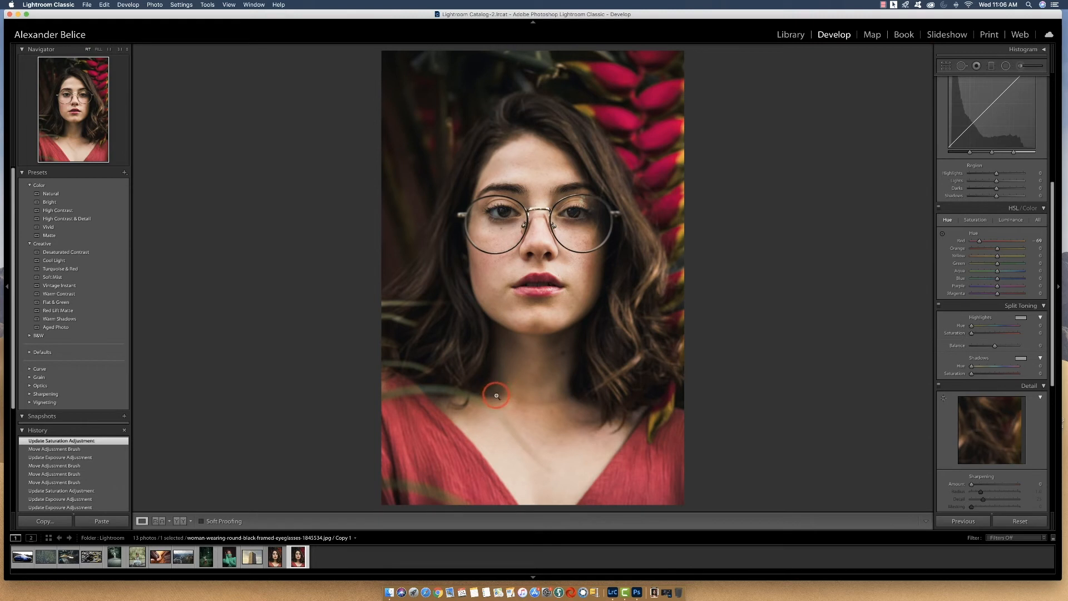
{"action": "right_click", "coordinate": [539, 387]}
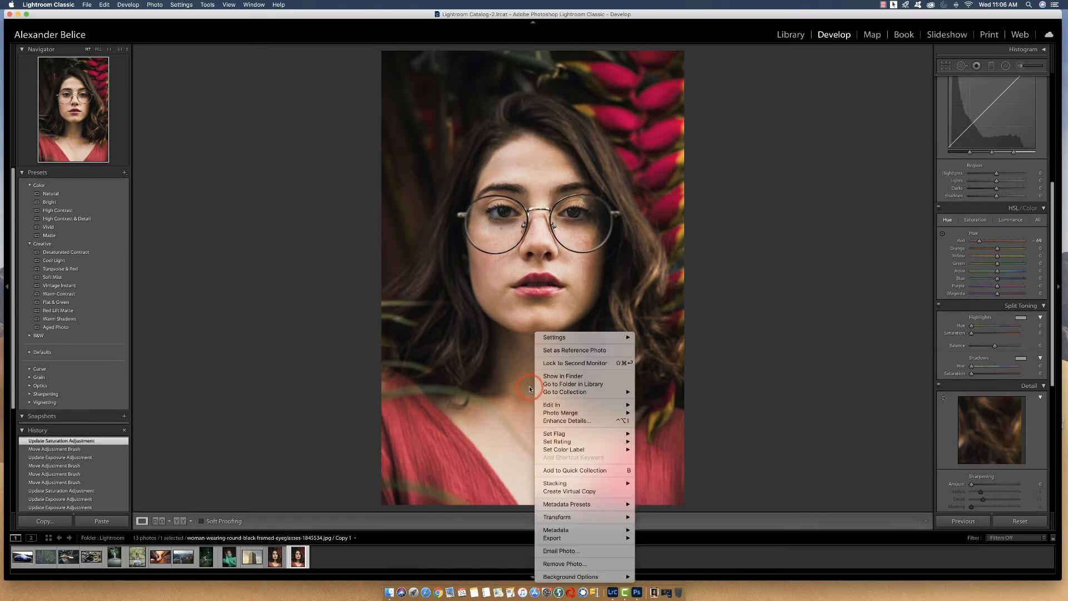
{"action": "mouse_move", "coordinate": [615, 406]}
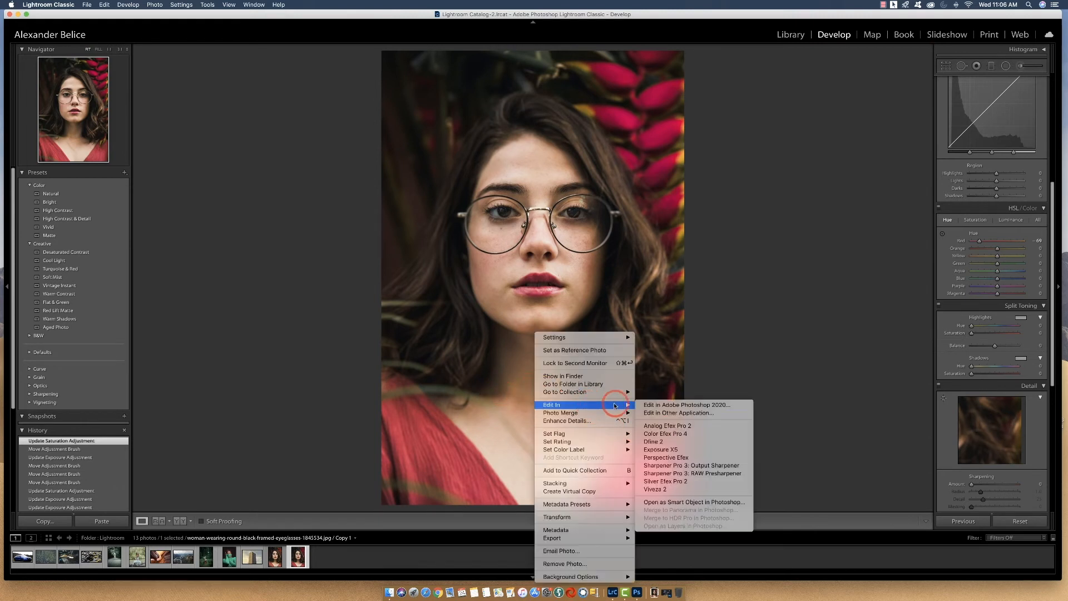
{"action": "left_click", "coordinate": [689, 406]}
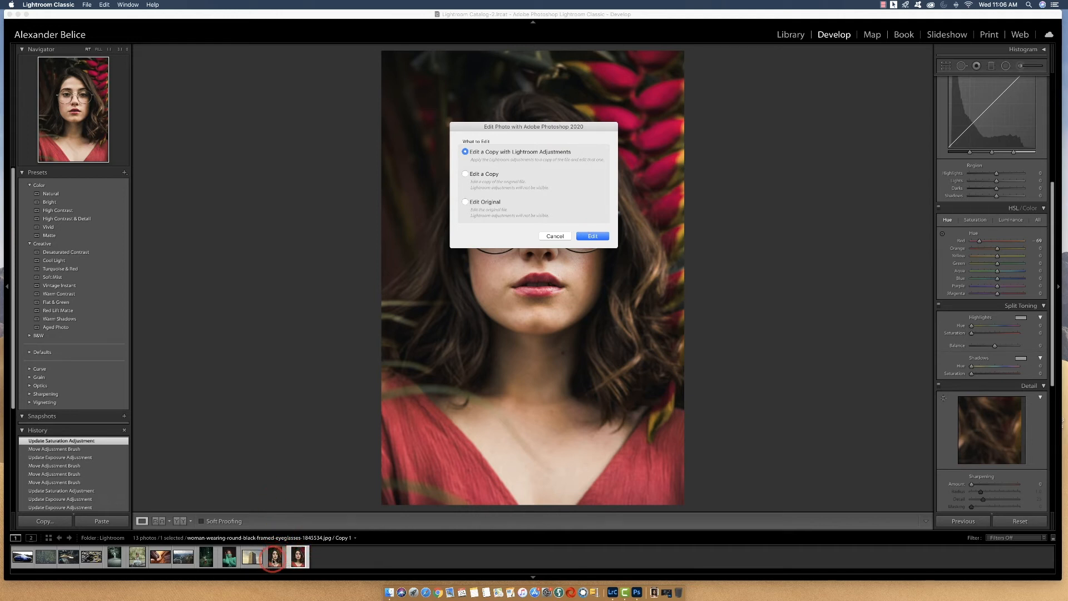
{"action": "left_click", "coordinate": [592, 236]}
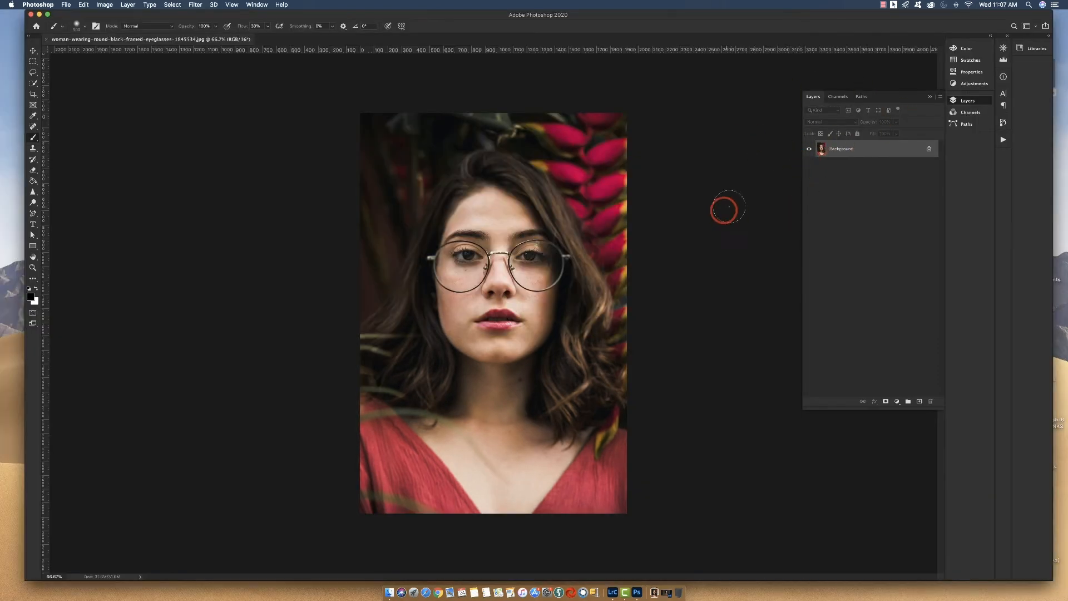
Duplicate the Background layer and open the duplicate in the Liquify filter.
{"action": "key", "text": "super+j"}
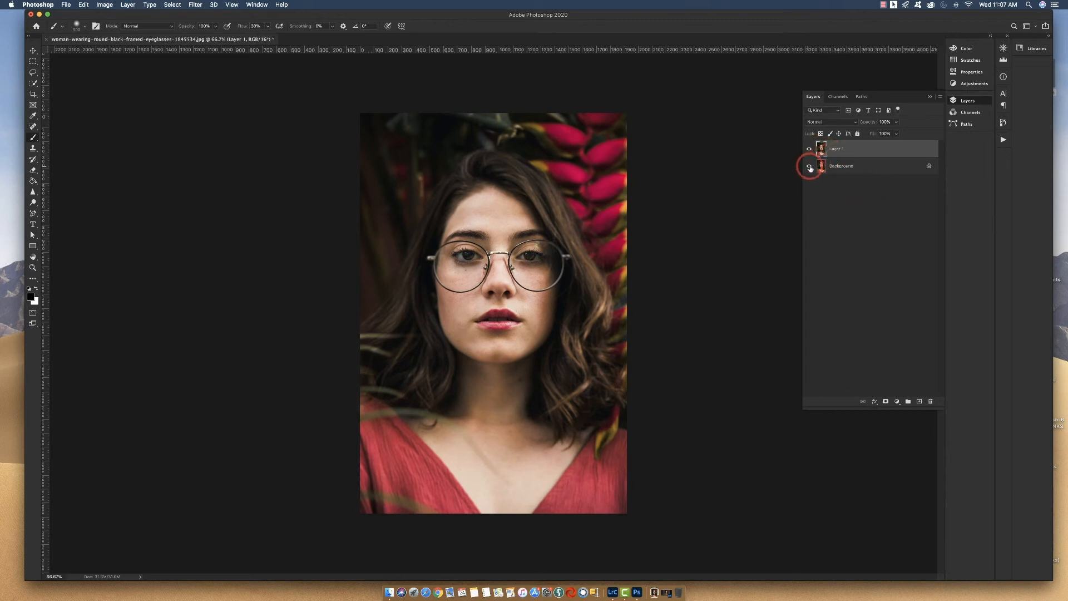
{"action": "left_click", "coordinate": [953, 101]}
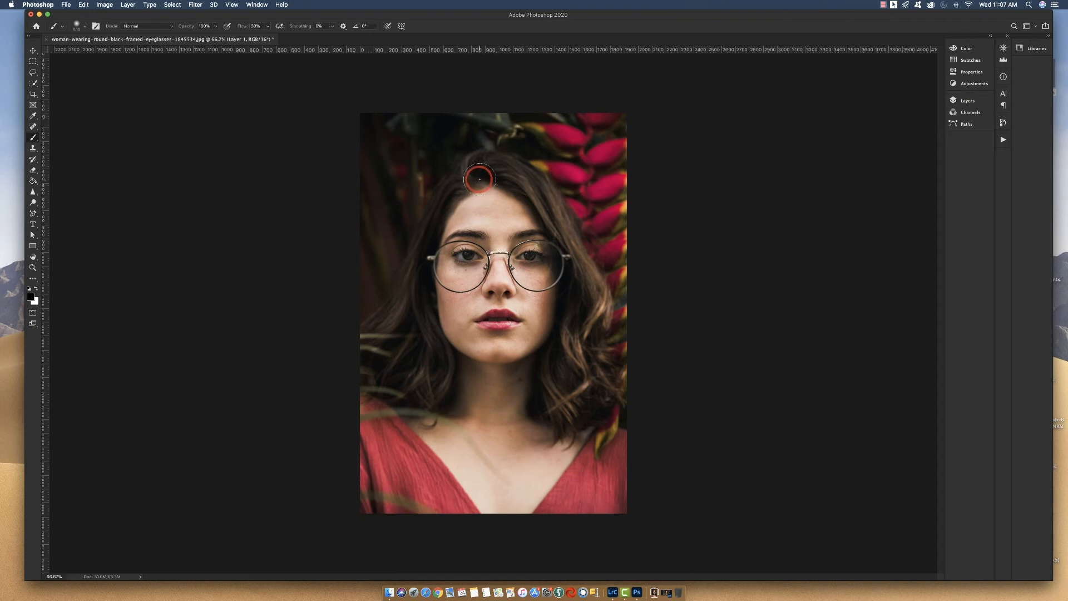
{"action": "scroll", "coordinate": [486, 181], "scroll_direction": "up", "scroll_amount": 2}
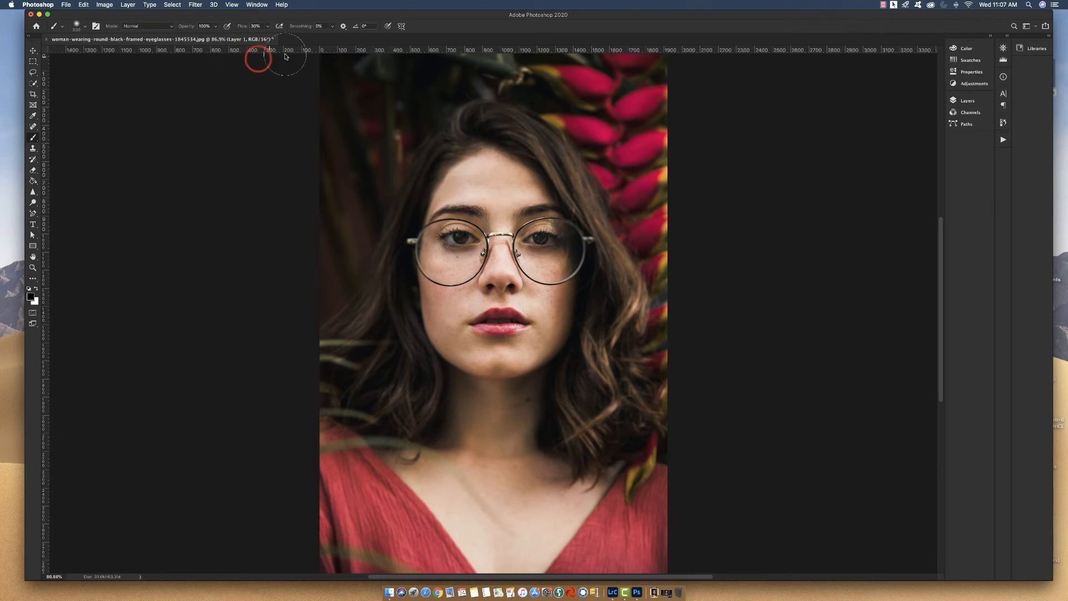
{"action": "left_click", "coordinate": [191, 5]}
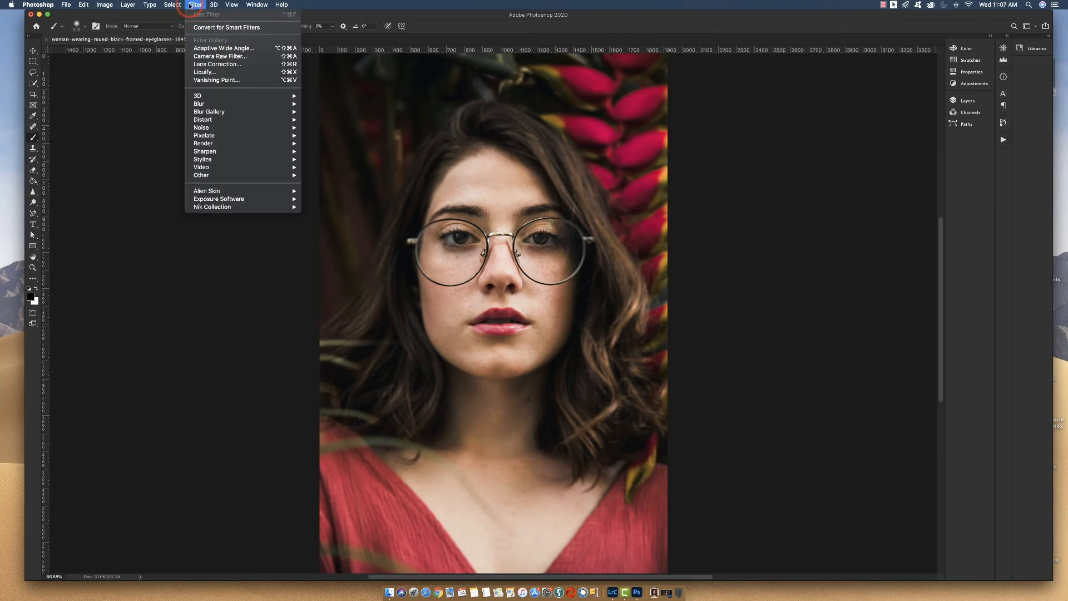
{"action": "left_click", "coordinate": [218, 72]}
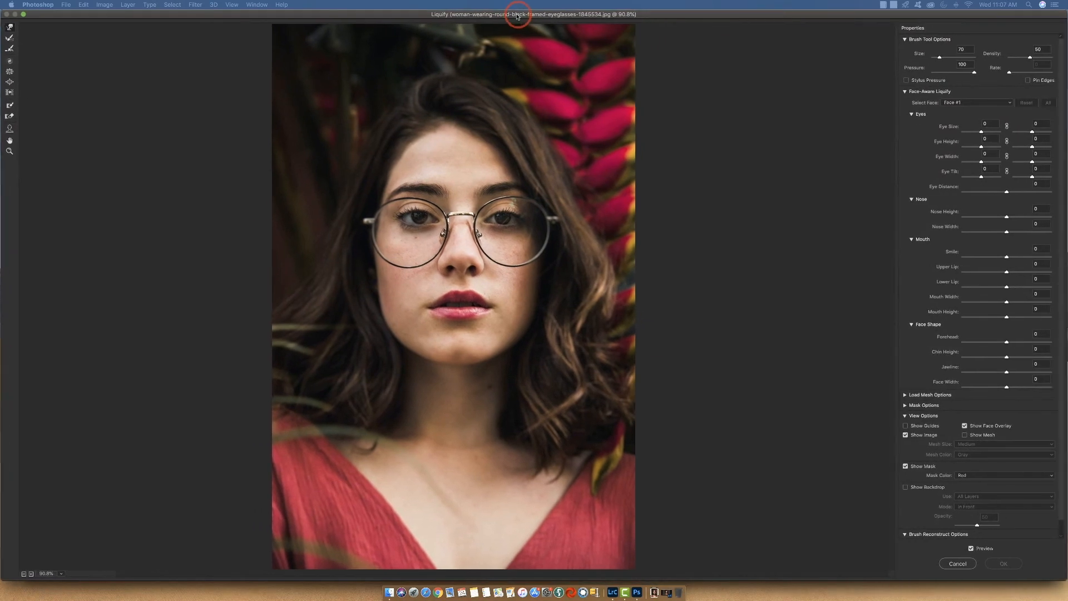
{"action": "mouse_move", "coordinate": [517, 16]}
{"action": "left_mouse_down"}
{"action": "mouse_move", "coordinate": [504, 14]}
{"action": "mouse_move", "coordinate": [521, 15]}
{"action": "left_mouse_up"}
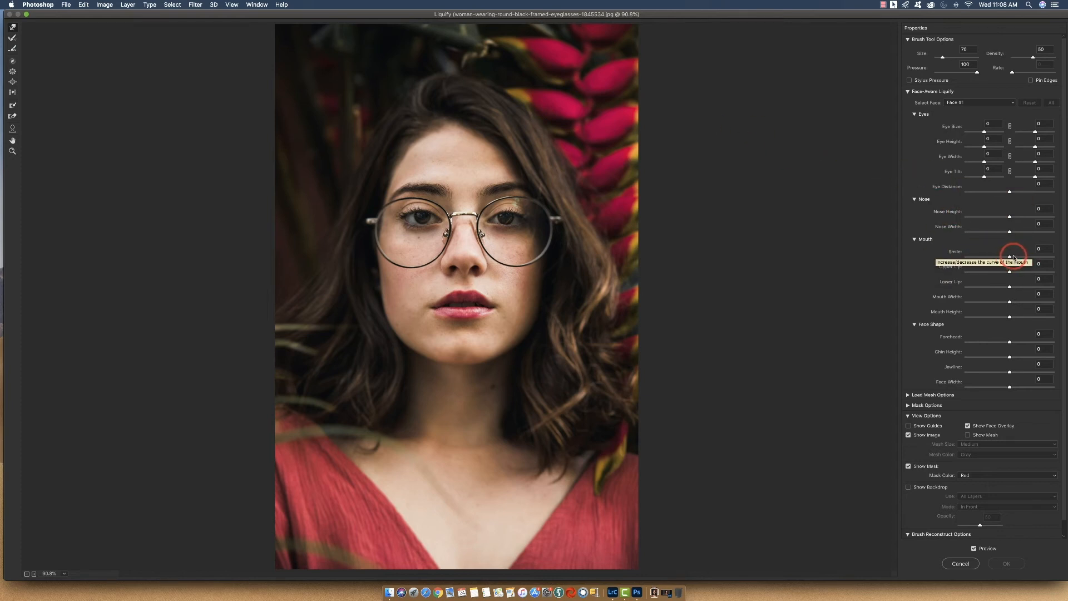
Try out the mouth's Smile amount in both directions and set it to 28.
{"action": "left_click_drag", "start_coordinate": [1010, 257], "coordinate": [1015, 258]}
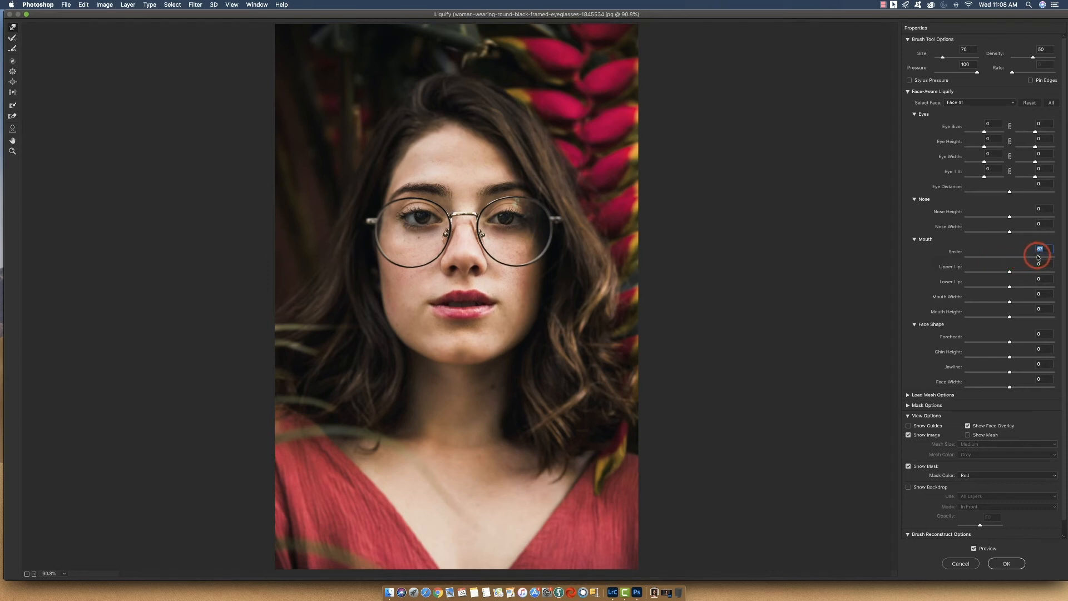
{"action": "left_click_drag", "start_coordinate": [1038, 257], "coordinate": [1010, 255]}
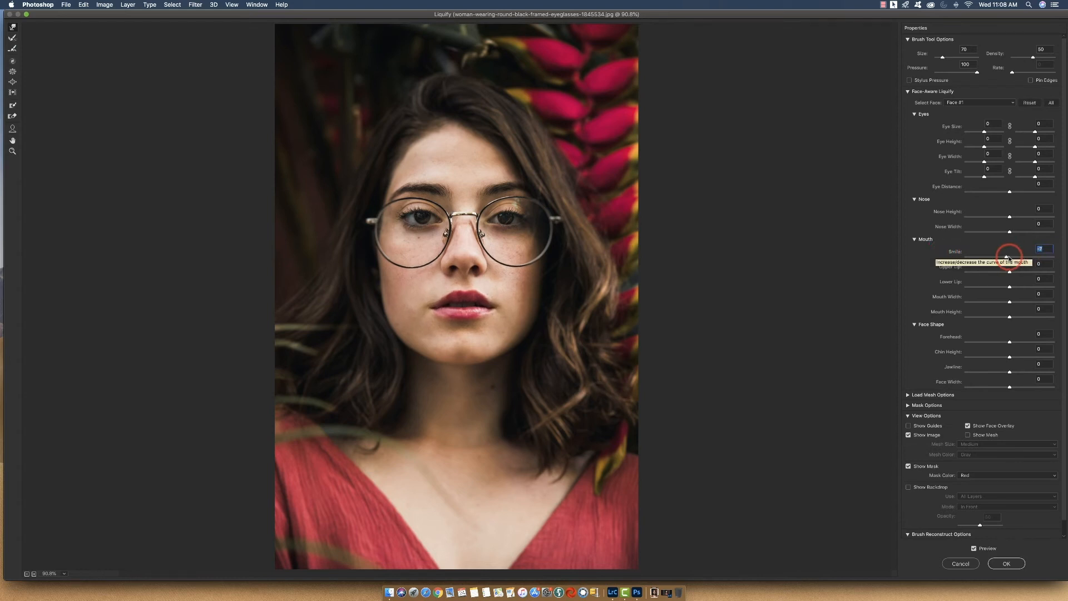
{"action": "left_click_drag", "start_coordinate": [1009, 257], "coordinate": [1009, 259]}
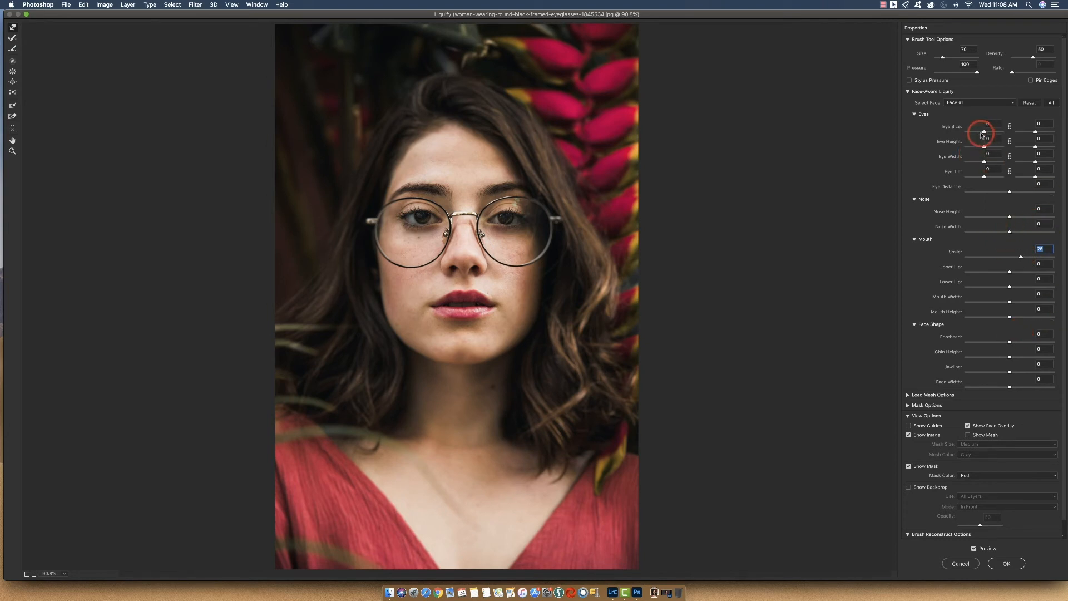
Set Eye Size to -100 for both eyes, increase the Nose Width and apply the Liquify changes.
{"action": "left_click_drag", "start_coordinate": [985, 133], "coordinate": [965, 131]}
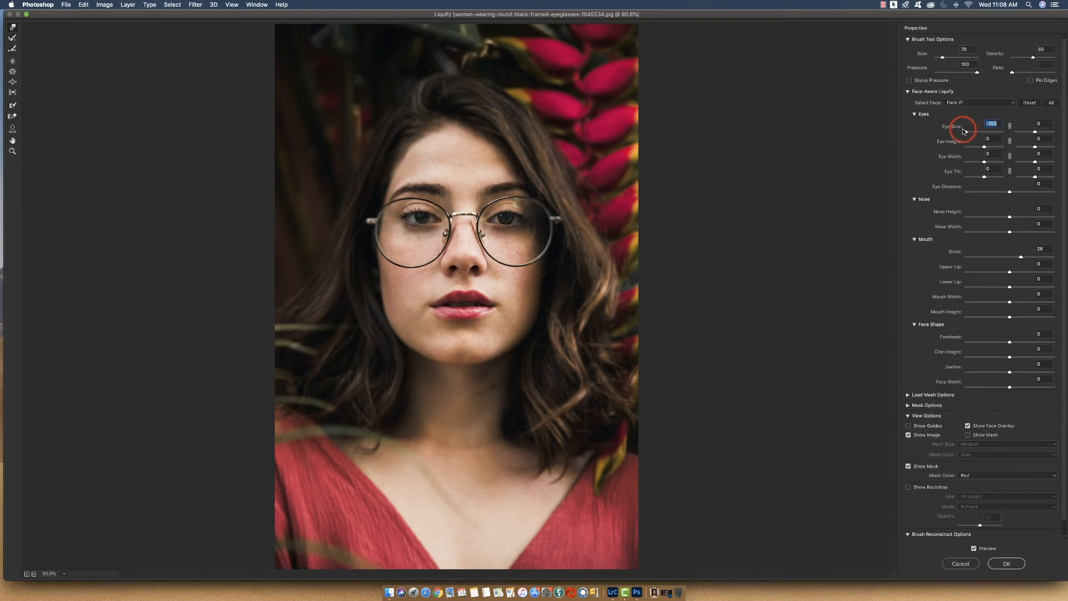
{"action": "left_click", "coordinate": [1034, 132]}
{"action": "left_click_drag", "start_coordinate": [1035, 133], "coordinate": [1011, 134]}
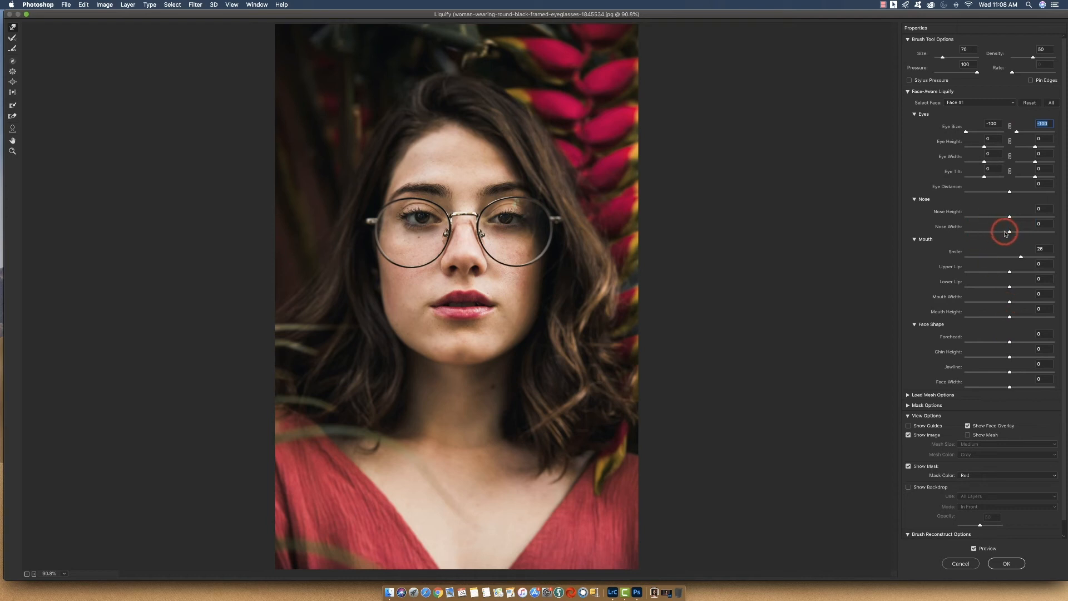
{"action": "left_click_drag", "start_coordinate": [1010, 232], "coordinate": [1024, 233]}
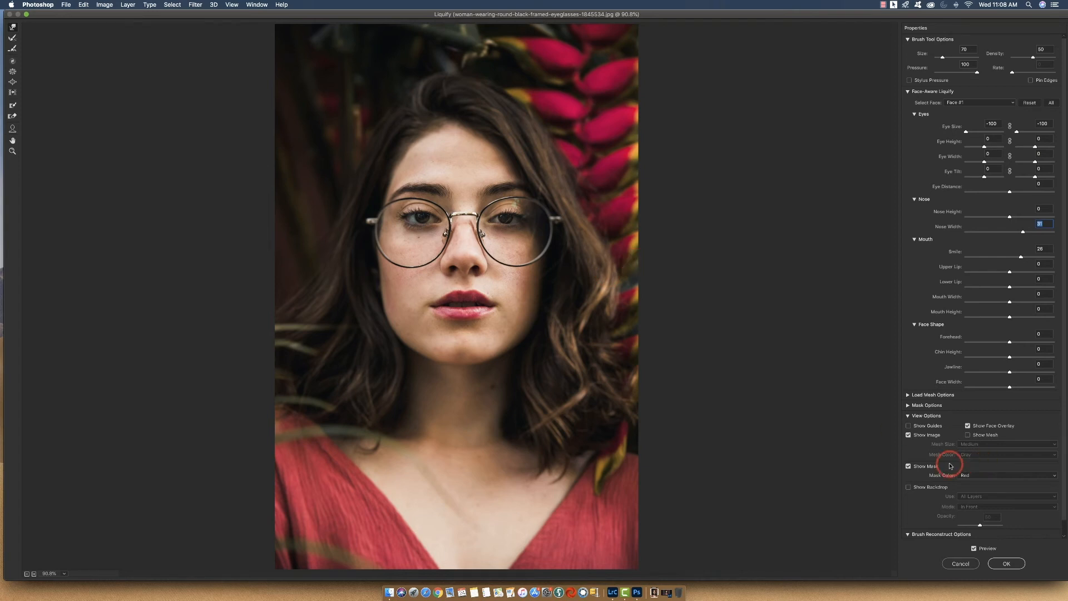
{"action": "left_click", "coordinate": [1005, 563]}
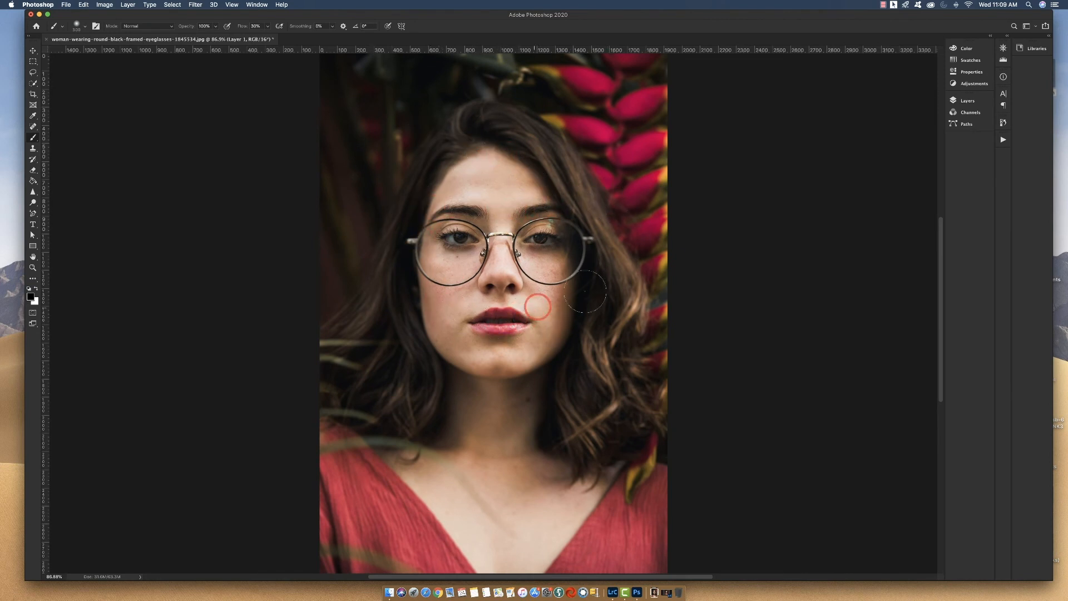
Compare the liquified face with the original by switching the visibility of Layer 1 off and on.
{"action": "left_click", "coordinate": [967, 100]}
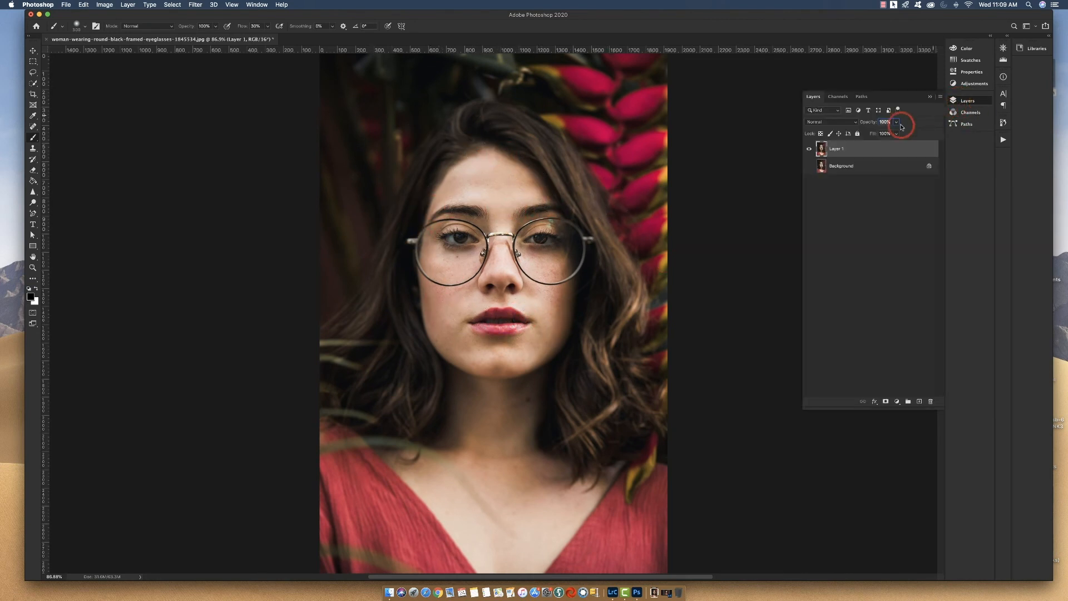
{"action": "left_click", "coordinate": [809, 149]}
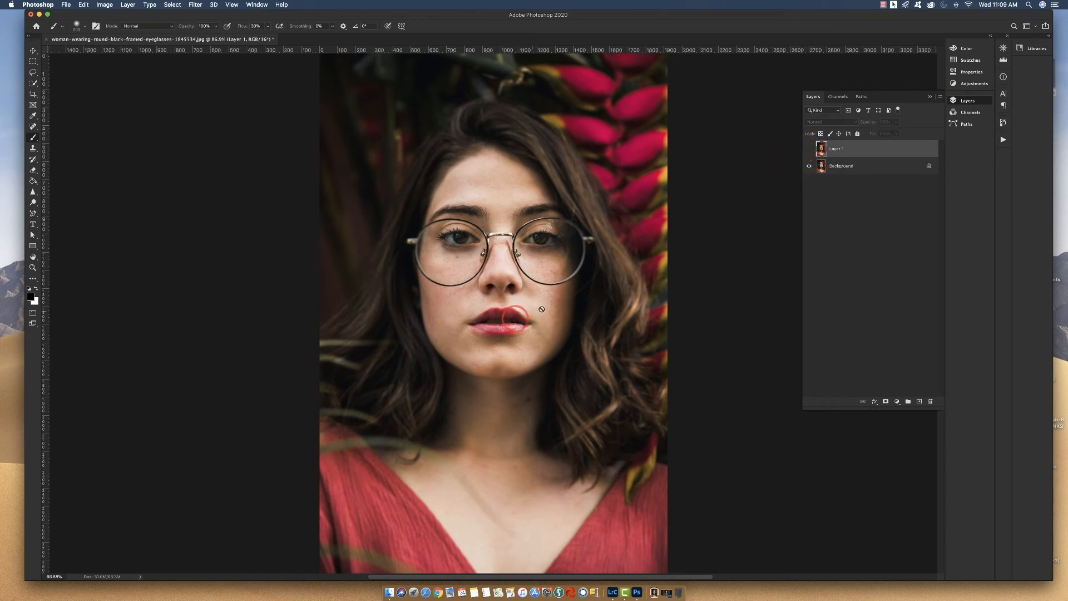
{"action": "left_click", "coordinate": [817, 149]}
{"action": "left_click", "coordinate": [809, 149]}
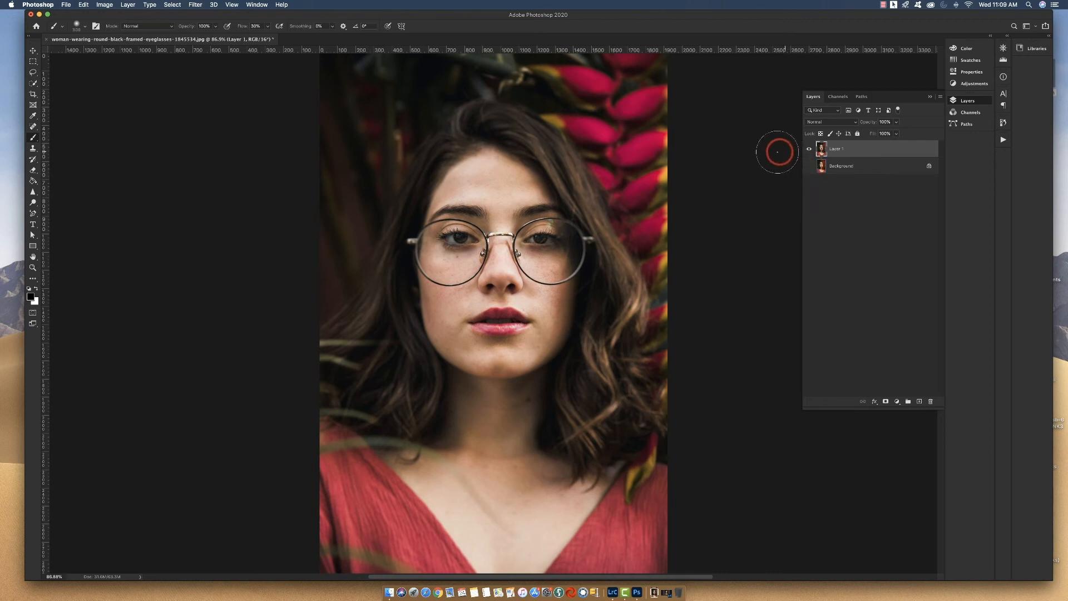
{"action": "left_click", "coordinate": [954, 102]}
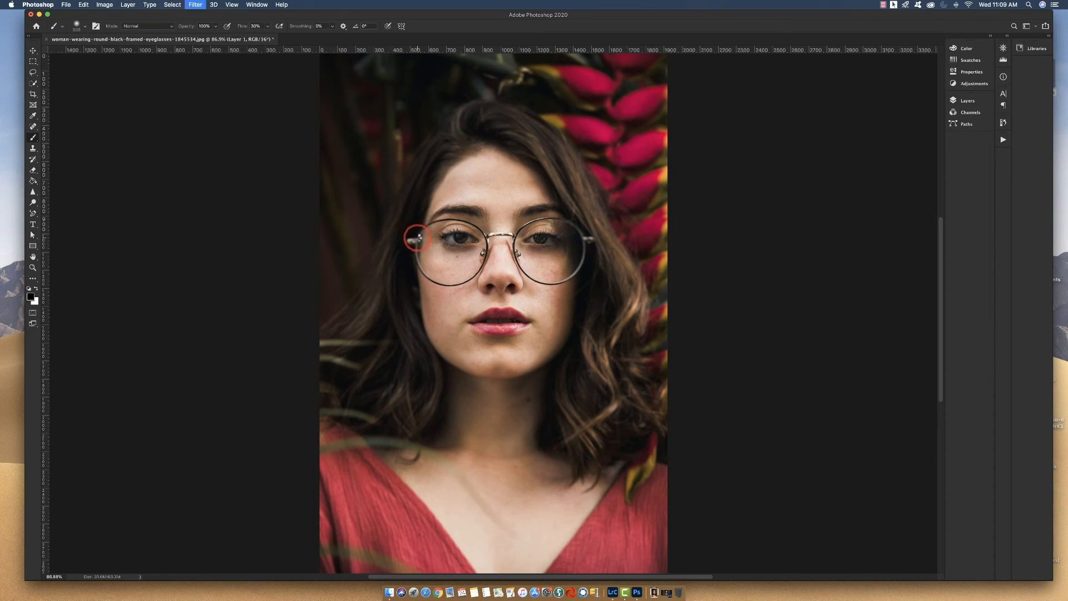
Open Layer 1 in the Camera Raw Filter and start an adjustment brush mask on the woman's lower lip.
{"action": "key", "text": "super+shift+a"}
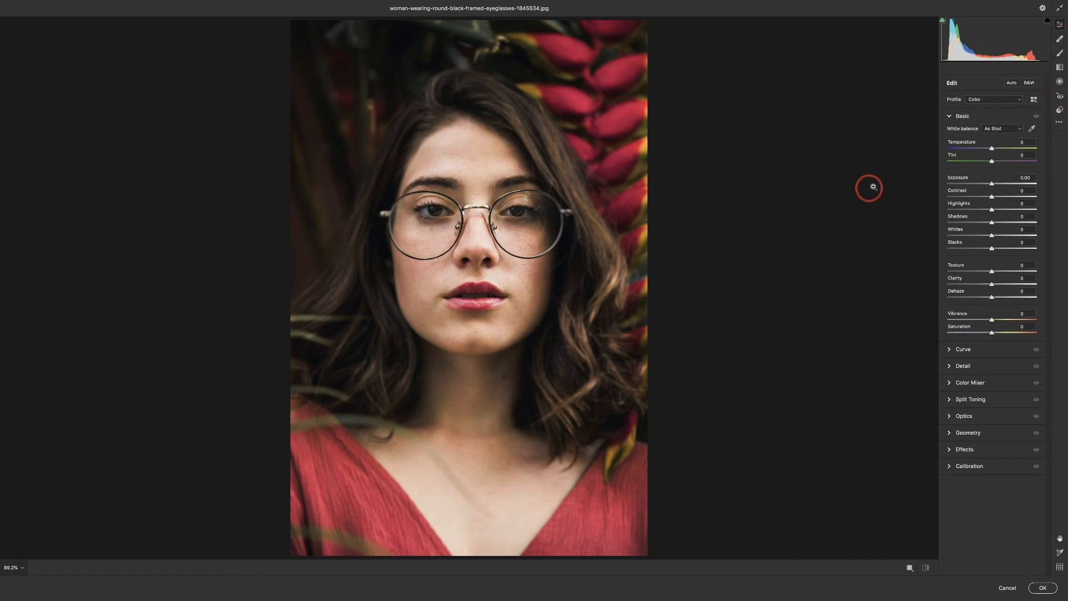
{"action": "left_click", "coordinate": [31, 567]}
{"action": "left_click", "coordinate": [45, 576]}
{"action": "left_click", "coordinate": [19, 567]}
{"action": "left_click", "coordinate": [44, 535]}
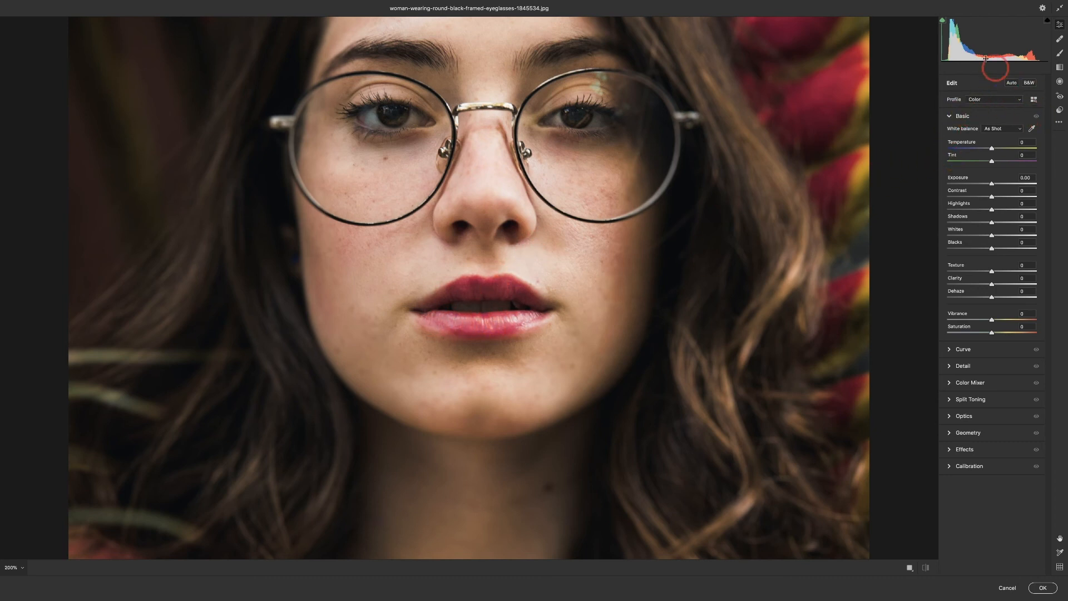
{"action": "left_click", "coordinate": [1060, 55]}
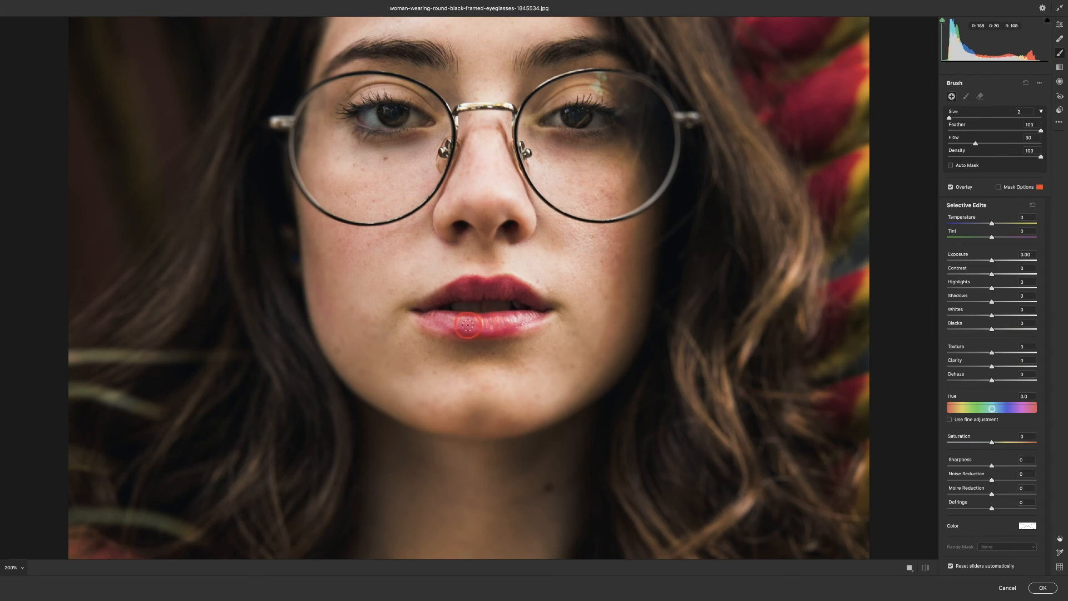
{"action": "left_click_drag", "start_coordinate": [468, 326], "coordinate": [495, 333]}
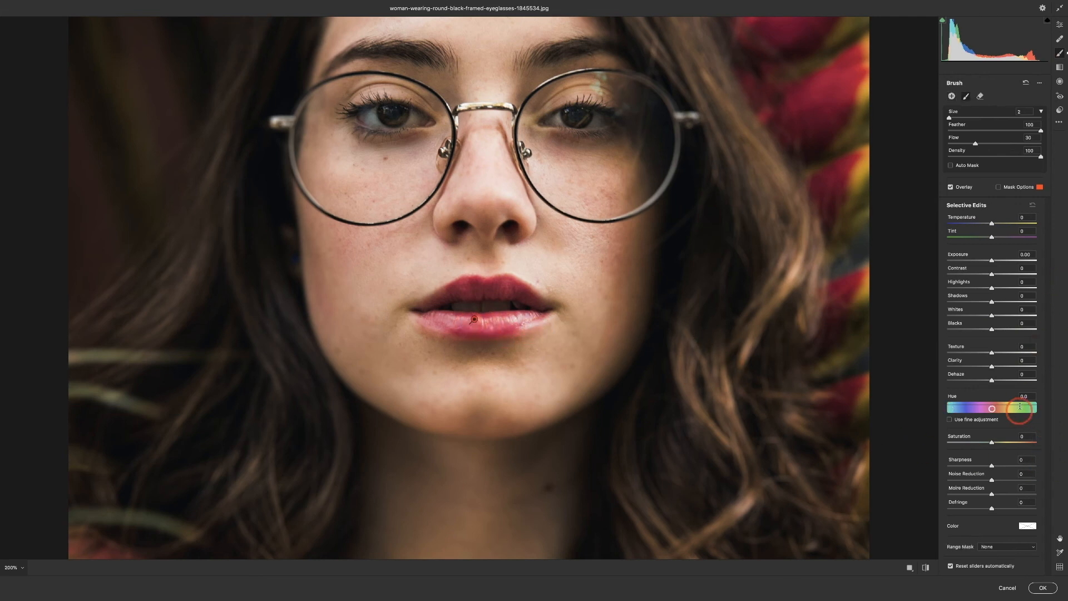
Turn on the mask overlay and paint the adjustment brush mask over the woman's whole upper lip.
{"action": "left_click", "coordinate": [1010, 188]}
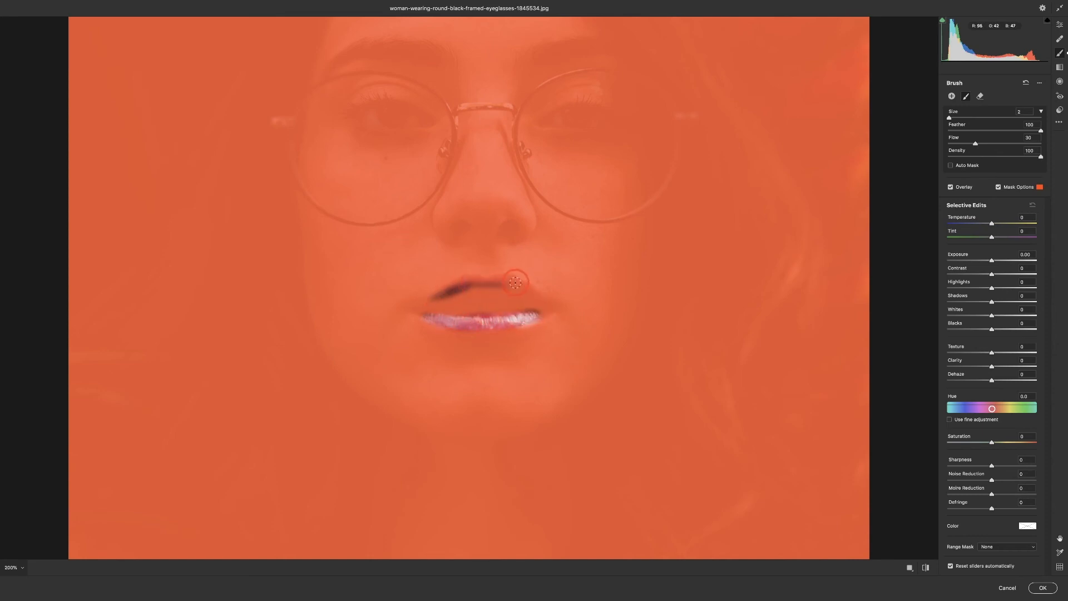
{"action": "key", "text": "ctrl+plus"}
{"action": "key", "text": "ctrl+plus"}
{"action": "key", "text": "ctrl+plus"}
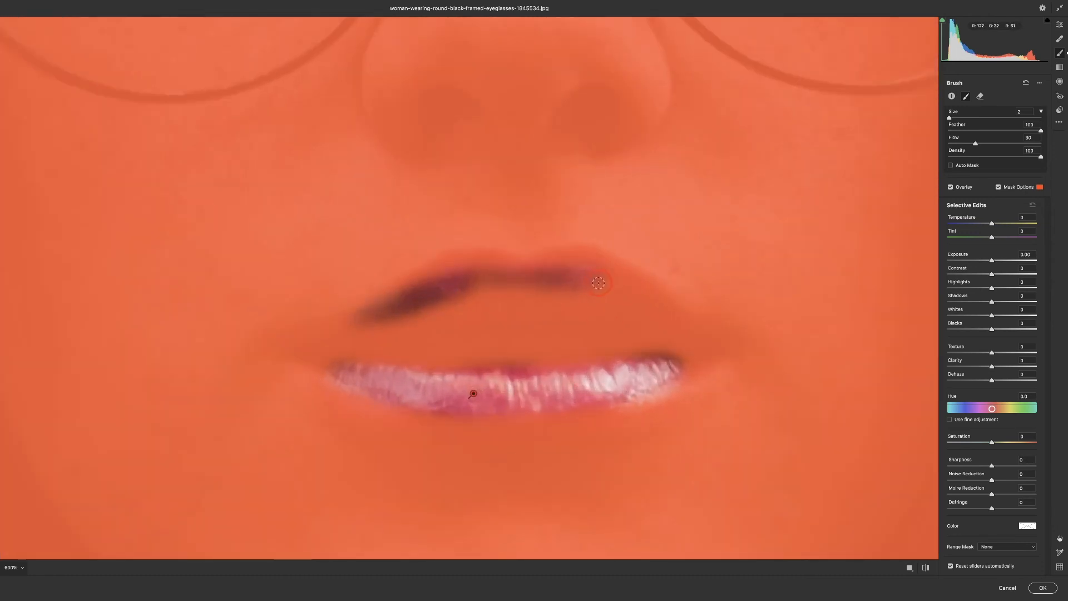
{"action": "mouse_move", "coordinate": [577, 263]}
{"action": "left_mouse_down"}
{"action": "mouse_move", "coordinate": [423, 260]}
{"action": "mouse_move", "coordinate": [409, 281]}
{"action": "mouse_move", "coordinate": [310, 345]}
{"action": "mouse_move", "coordinate": [517, 284]}
{"action": "mouse_move", "coordinate": [554, 289]}
{"action": "mouse_move", "coordinate": [520, 266]}
{"action": "left_mouse_up"}
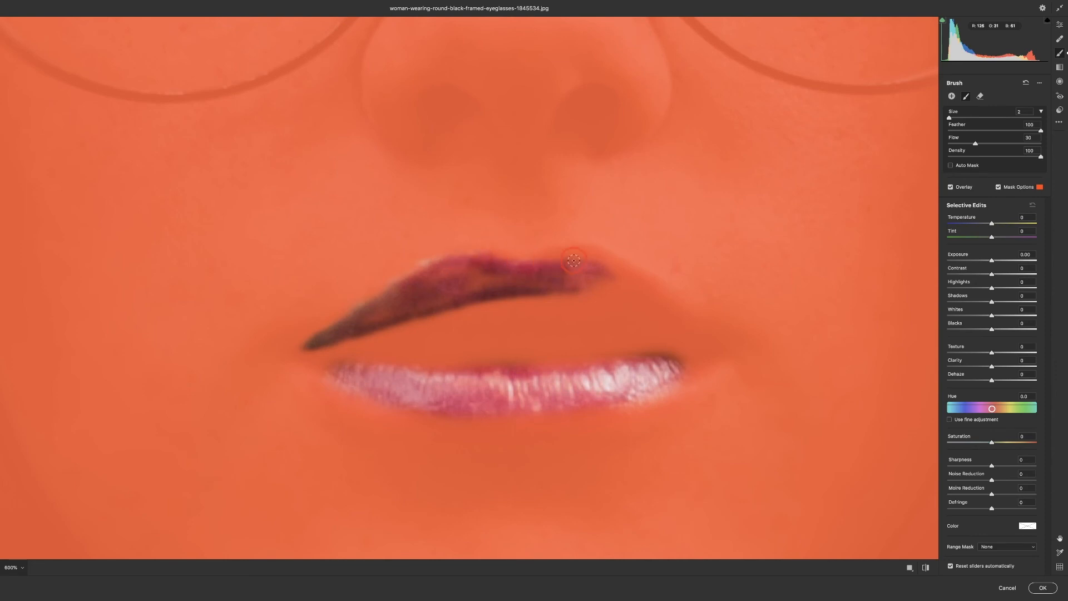
{"action": "mouse_move", "coordinate": [596, 268]}
{"action": "left_mouse_down"}
{"action": "mouse_move", "coordinate": [667, 295]}
{"action": "mouse_move", "coordinate": [712, 339]}
{"action": "mouse_move", "coordinate": [390, 322]}
{"action": "mouse_move", "coordinate": [632, 380]}
{"action": "mouse_move", "coordinate": [324, 358]}
{"action": "mouse_move", "coordinate": [684, 390]}
{"action": "left_mouse_up"}
Erase the mask overspill around the lips and, with a smaller eraser, from the gap between them.
{"action": "left_click", "coordinate": [981, 96]}
{"action": "mouse_move", "coordinate": [736, 338]}
{"action": "left_mouse_down"}
{"action": "mouse_move", "coordinate": [696, 289]}
{"action": "mouse_move", "coordinate": [625, 242]}
{"action": "left_mouse_up"}
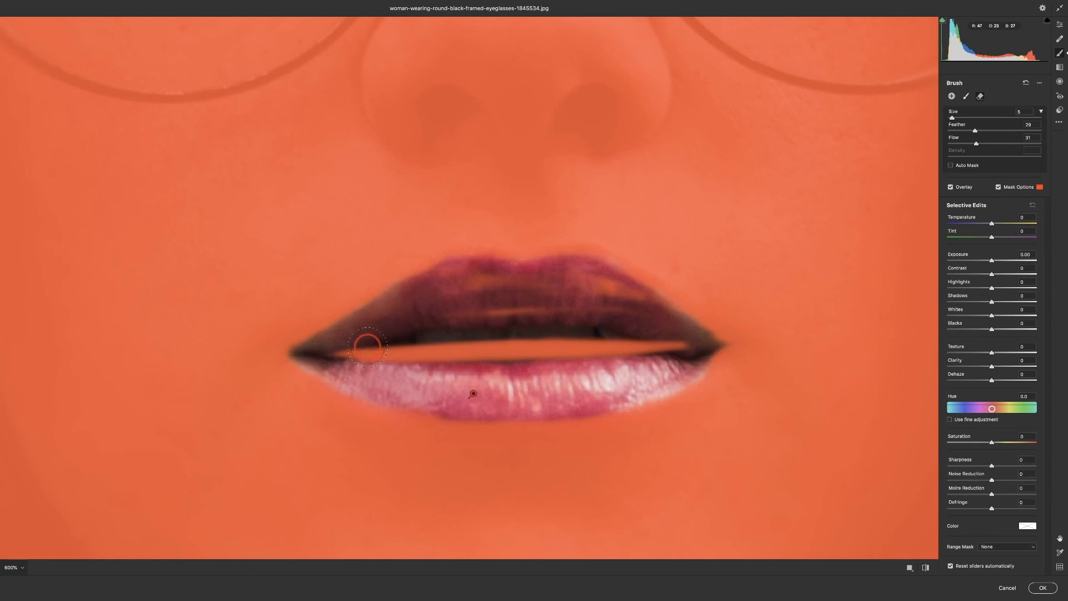
{"action": "key", "text": "bracketleft"}
{"action": "key", "text": "bracketleft"}
{"action": "key", "text": "bracketleft"}
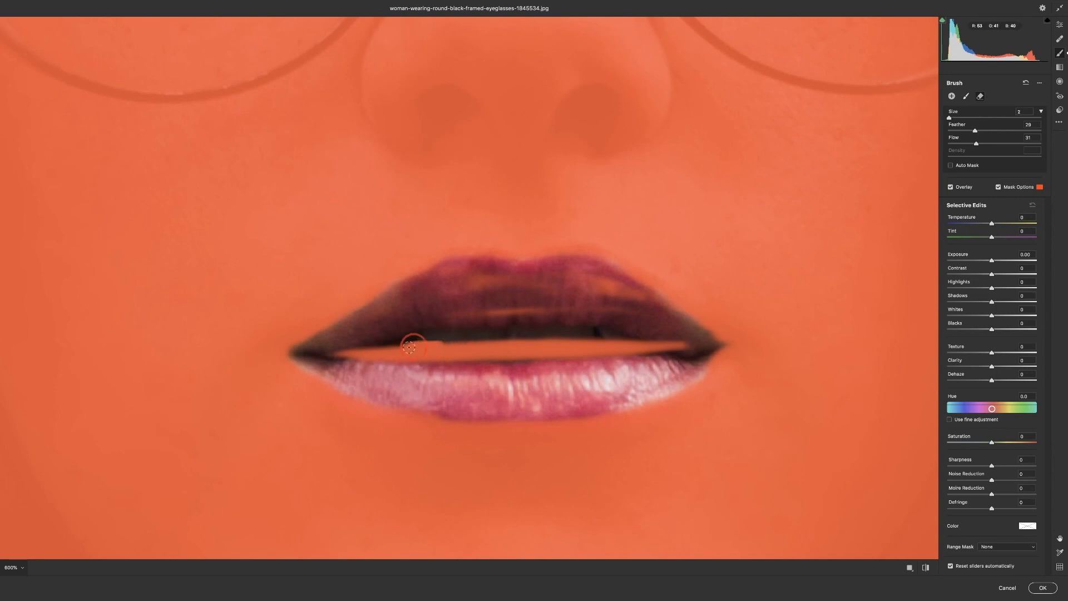
{"action": "mouse_move", "coordinate": [389, 350]}
{"action": "left_mouse_down"}
{"action": "mouse_move", "coordinate": [626, 344]}
{"action": "mouse_move", "coordinate": [434, 338]}
{"action": "mouse_move", "coordinate": [348, 346]}
{"action": "left_mouse_up"}
Hide the mask overlay, try a purple hue on the lips, set Hue to the green at +90.9 and apply the filter.
{"action": "key", "text": "super+0"}
{"action": "key", "text": "super+plus"}
{"action": "key", "text": "super+plus"}
{"action": "key", "text": "super+plus"}
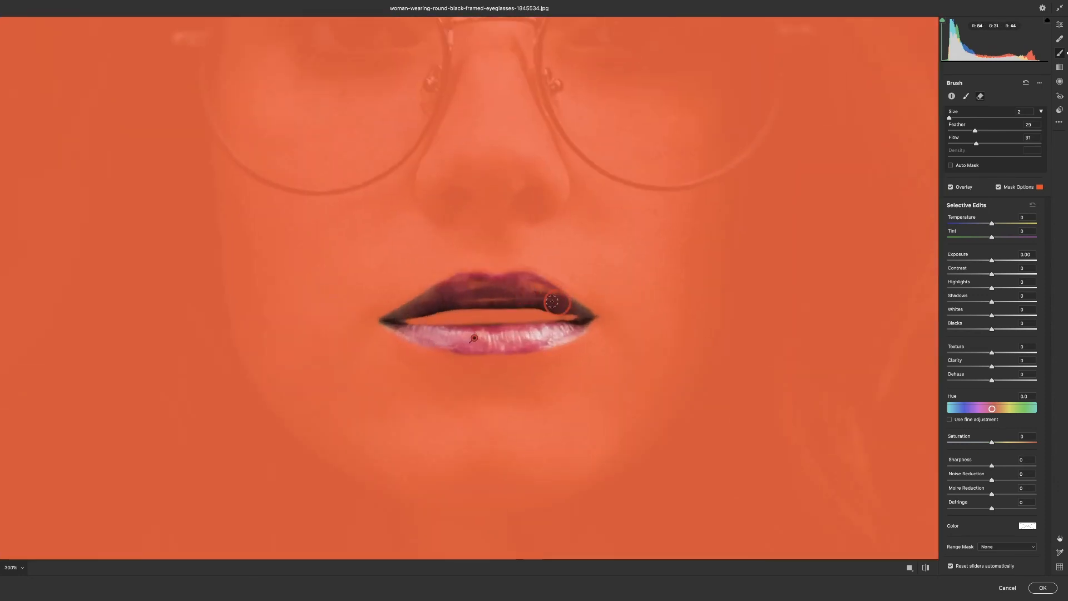
{"action": "left_click", "coordinate": [999, 187]}
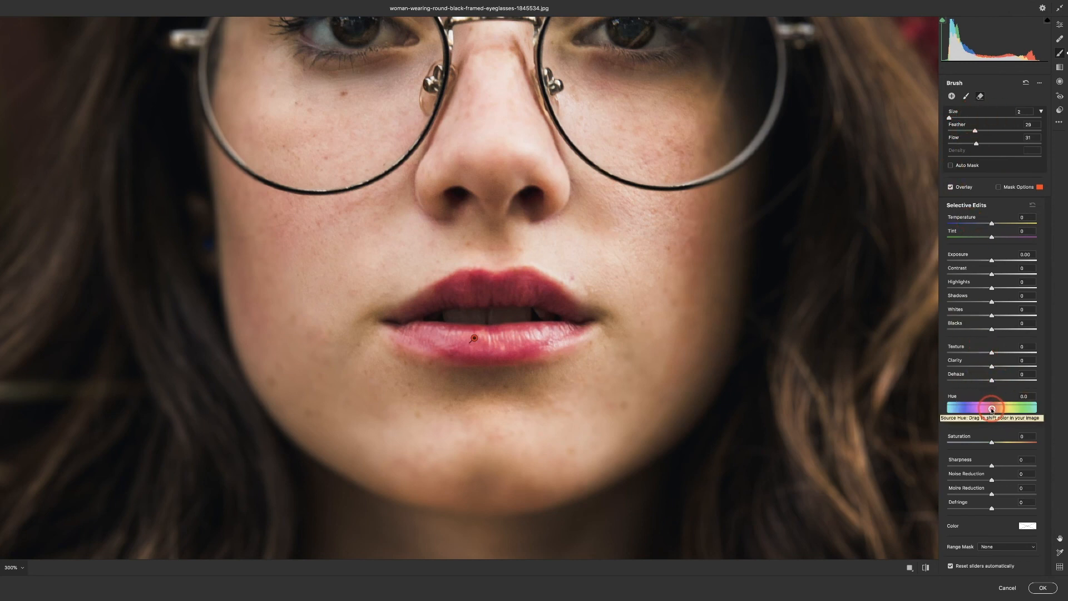
{"action": "mouse_move", "coordinate": [988, 410]}
{"action": "left_mouse_down"}
{"action": "mouse_move", "coordinate": [968, 409]}
{"action": "mouse_move", "coordinate": [982, 410]}
{"action": "left_mouse_up"}
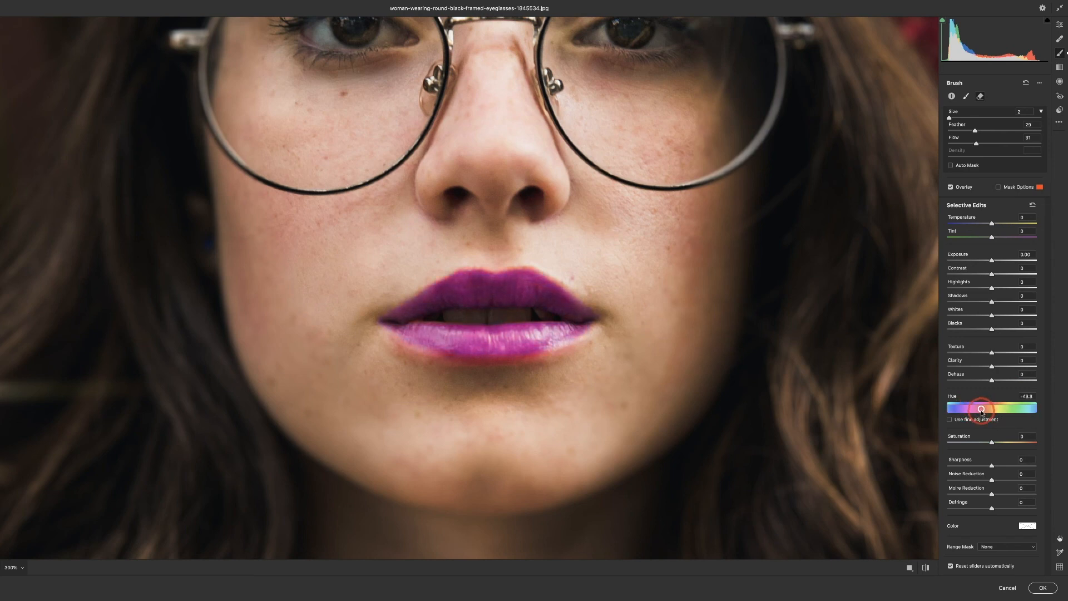
{"action": "left_click_drag", "start_coordinate": [981, 413], "coordinate": [1016, 410]}
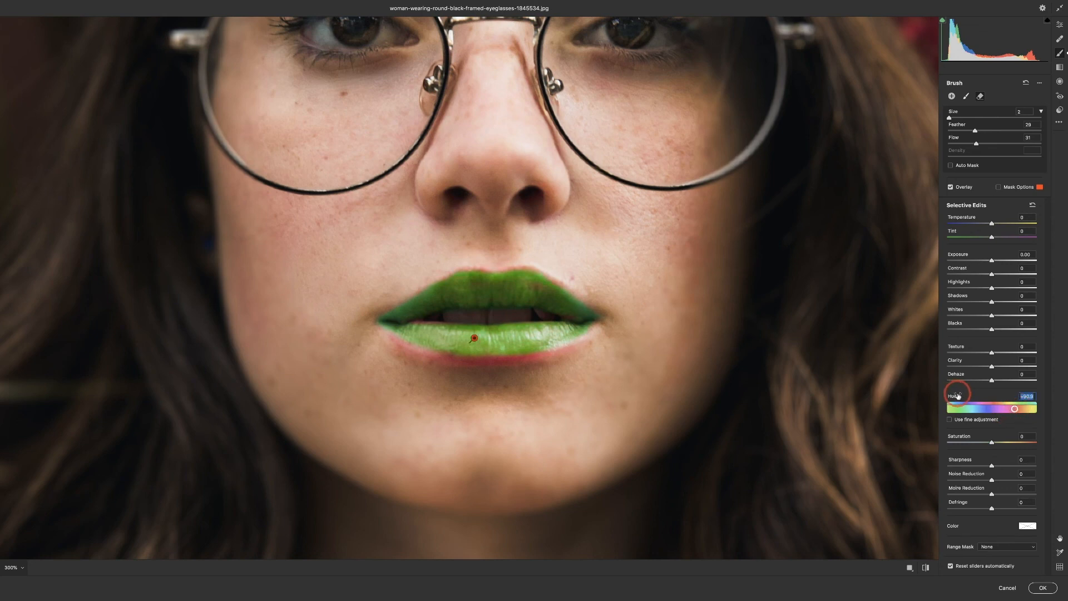
{"action": "key", "text": "super+0"}
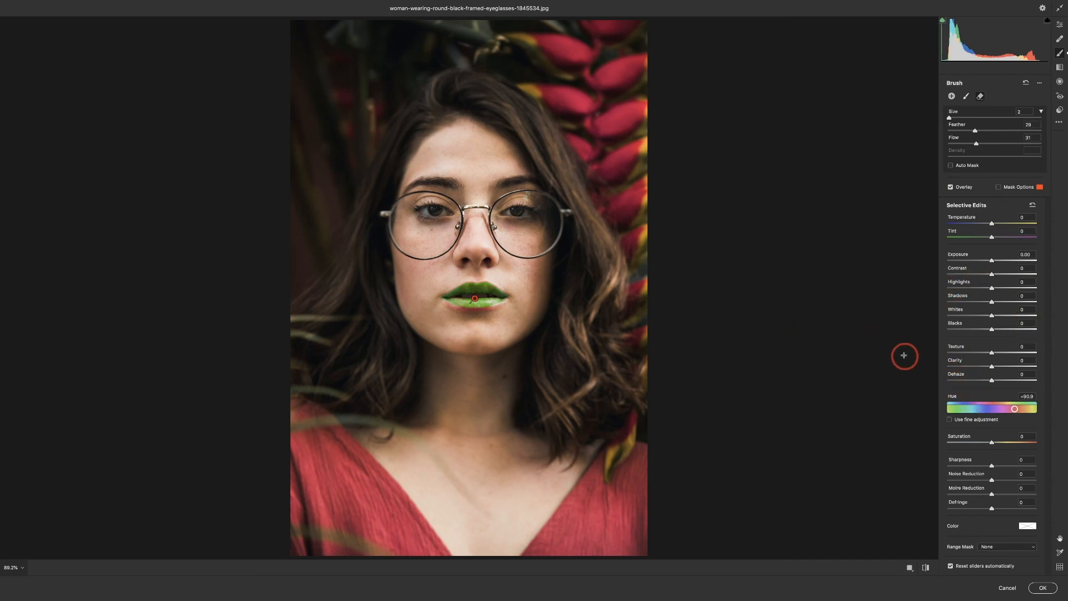
{"action": "left_click", "coordinate": [1038, 588]}
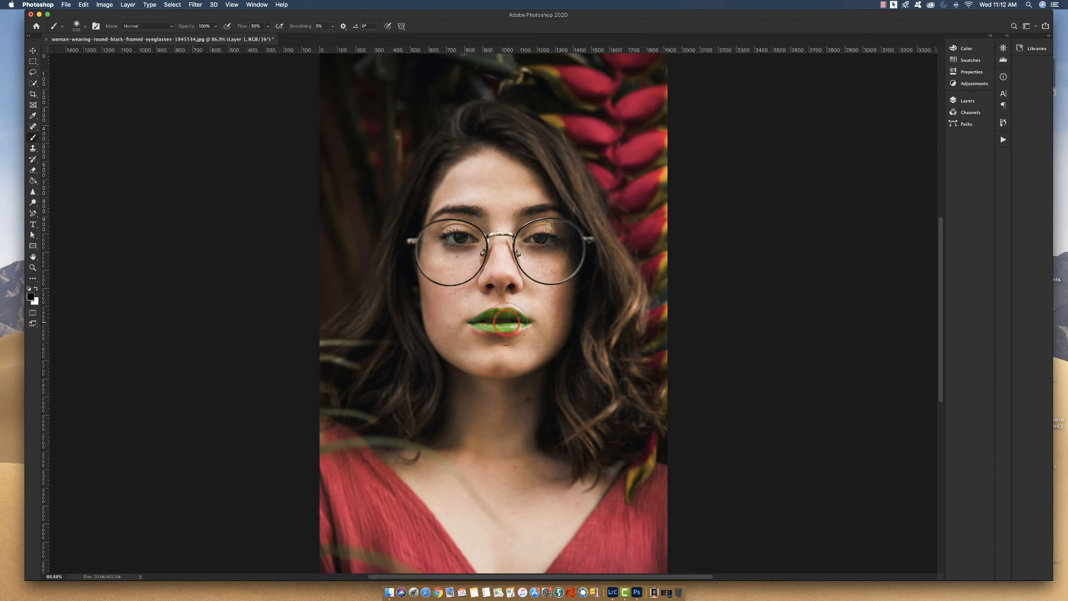
Reopen Layer 1 in the Camera Raw Filter and look through its edit sections, from Curve and Detail to Calibration.
{"action": "scroll", "coordinate": [503, 327], "scroll_direction": "up", "scroll_amount": 2}
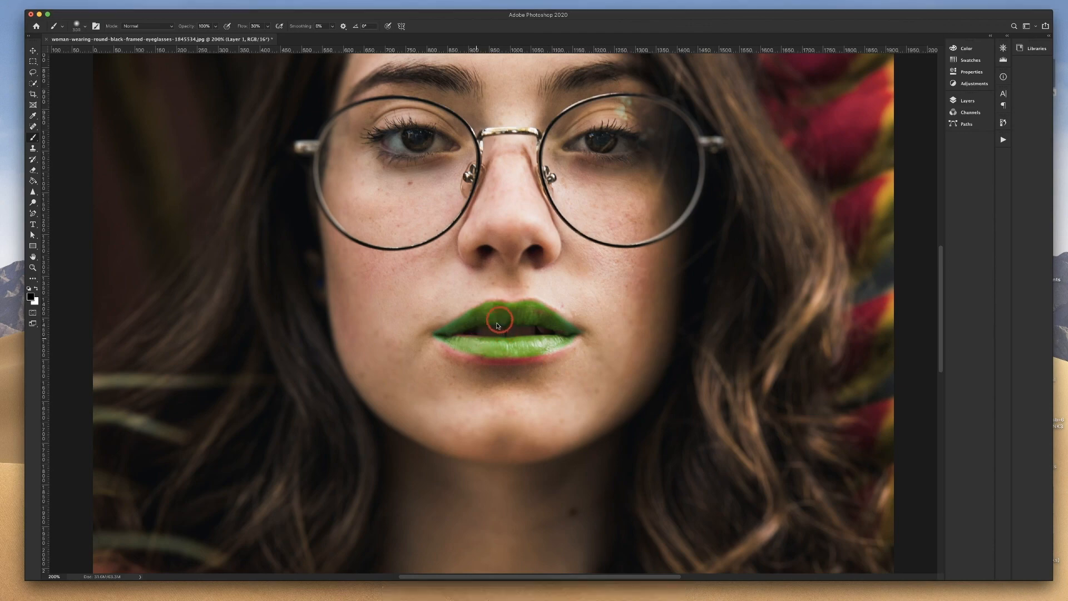
{"action": "key", "text": "super+shift+a"}
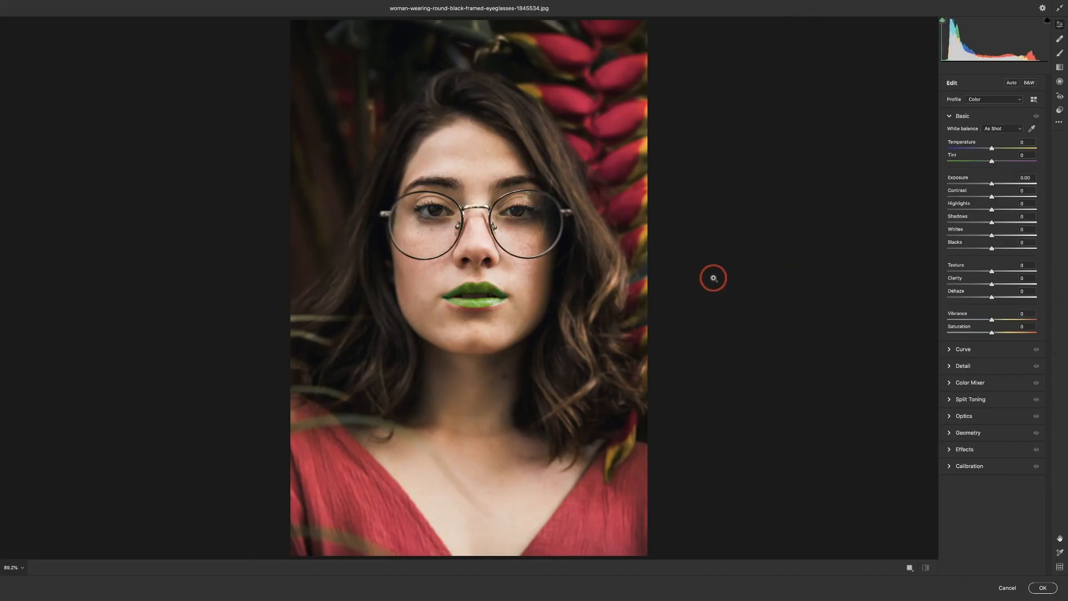
{"action": "left_click", "coordinate": [949, 350]}
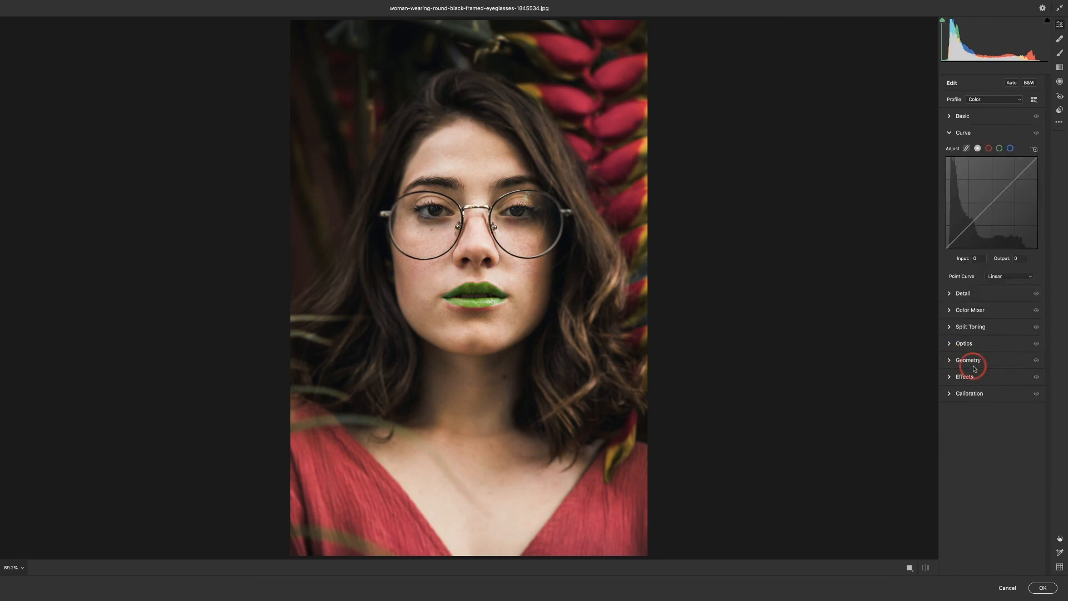
{"action": "left_click", "coordinate": [950, 298]}
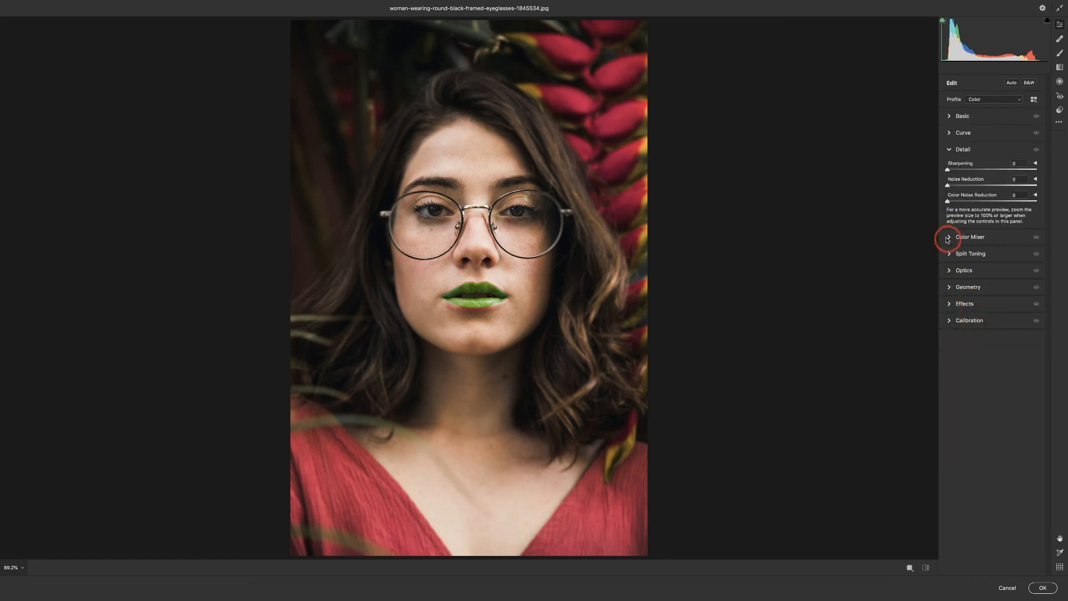
{"action": "left_click", "coordinate": [949, 236]}
{"action": "left_click", "coordinate": [949, 320]}
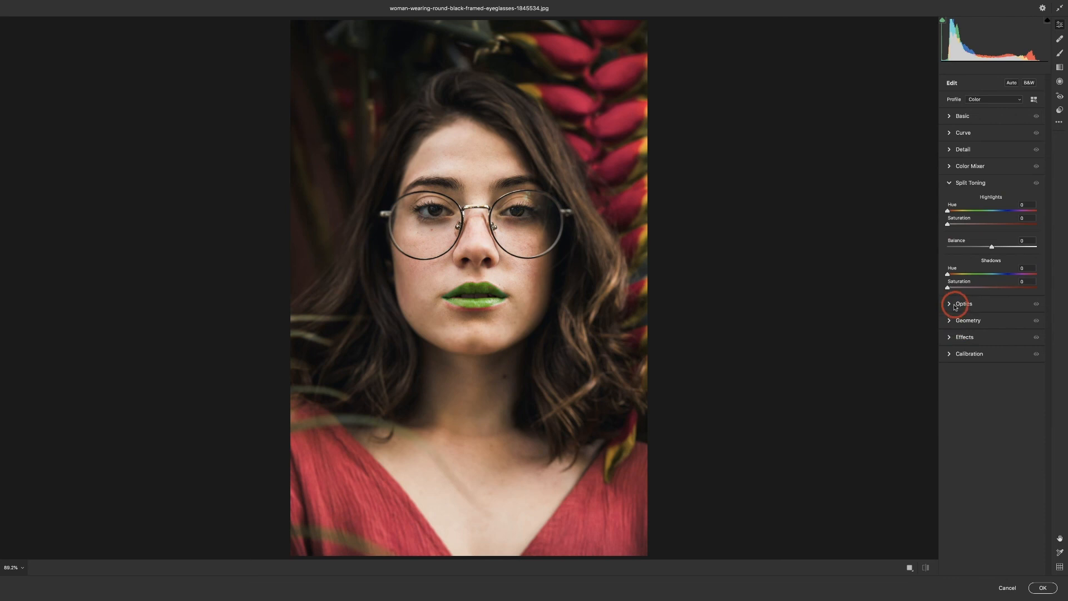
{"action": "left_click", "coordinate": [950, 303]}
{"action": "left_click", "coordinate": [955, 304]}
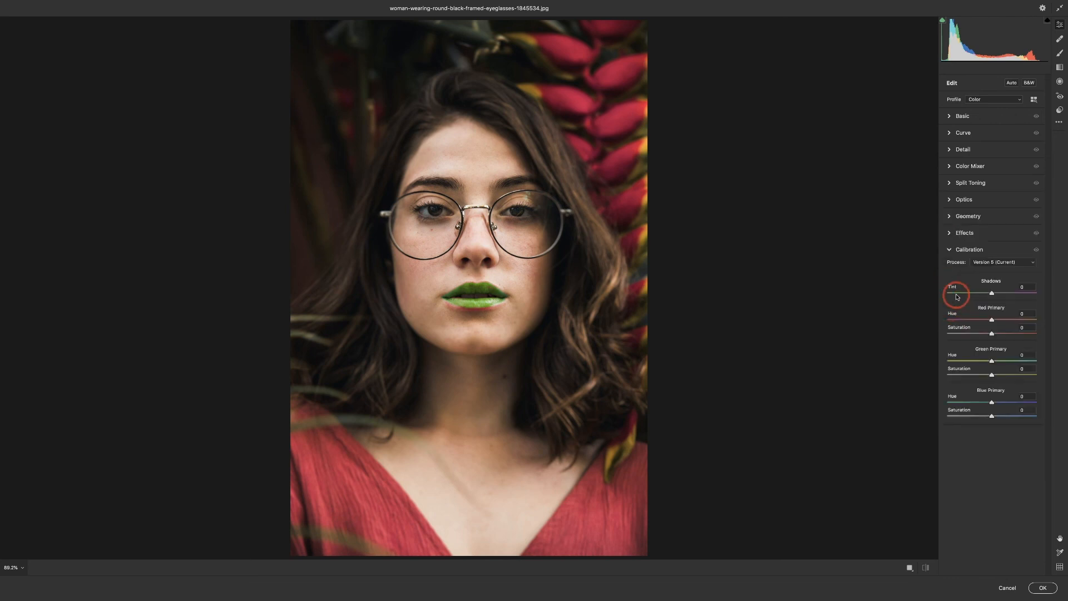
{"action": "left_click", "coordinate": [955, 236]}
{"action": "left_click", "coordinate": [954, 215]}
{"action": "left_click", "coordinate": [969, 222]}
{"action": "left_click", "coordinate": [950, 221]}
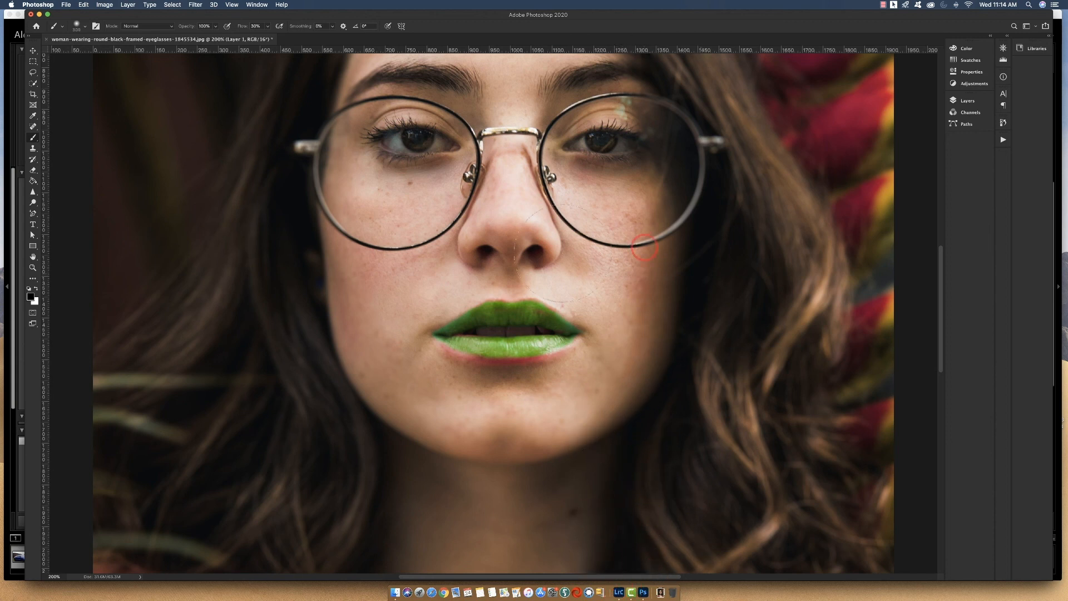
Compare the green lips with the original photo by toggling the visibility of Layer 1.
{"action": "left_click", "coordinate": [952, 101]}
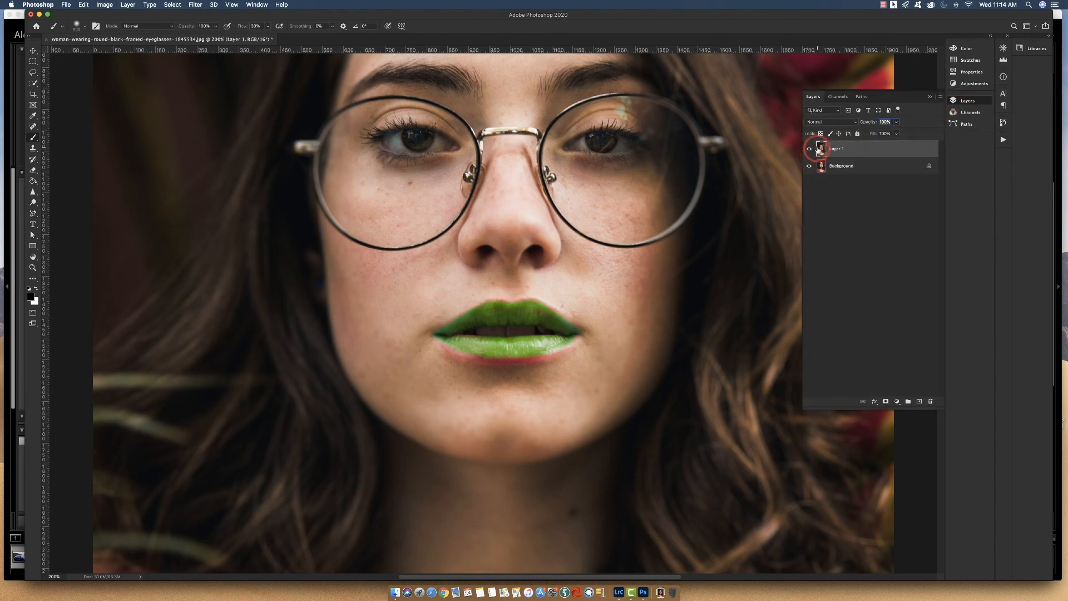
{"action": "left_click", "coordinate": [809, 149]}
{"action": "left_click", "coordinate": [809, 149]}
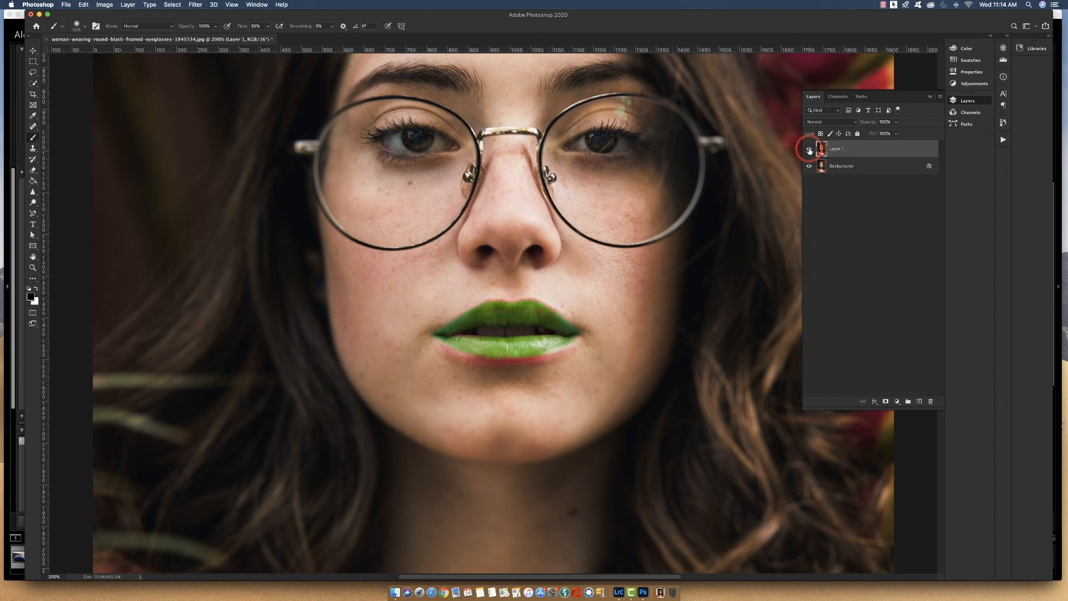
{"action": "left_click", "coordinate": [810, 149]}
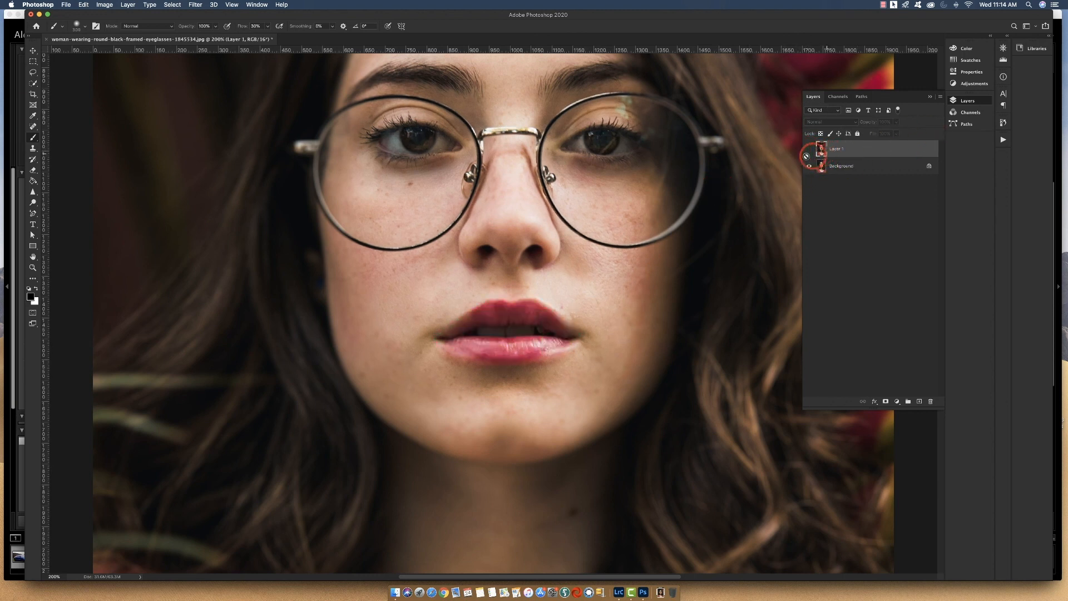
Switch to Lightroom Classic and view the portrait against a black Lights Out background before restoring the normal display.
{"action": "left_click", "coordinate": [620, 592]}
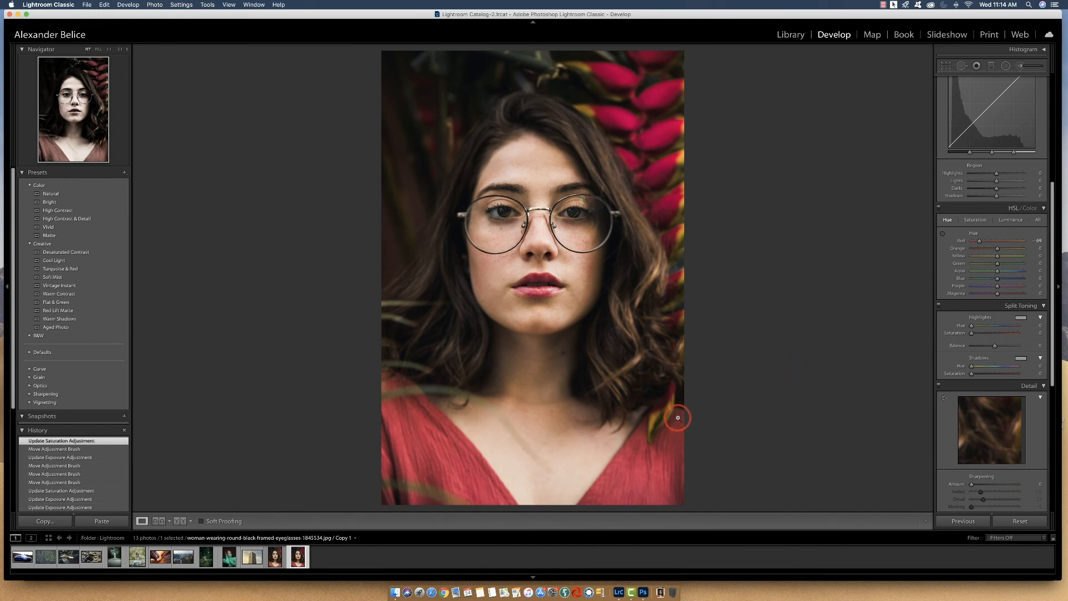
{"action": "key", "text": "l"}
{"action": "key", "text": "l"}
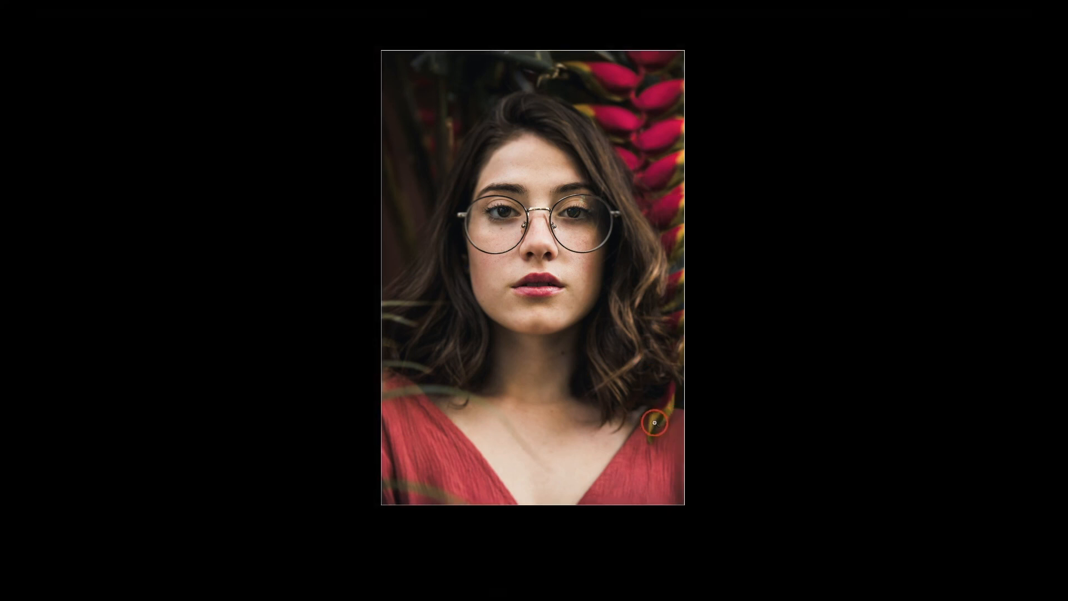
{"action": "key", "text": "l"}
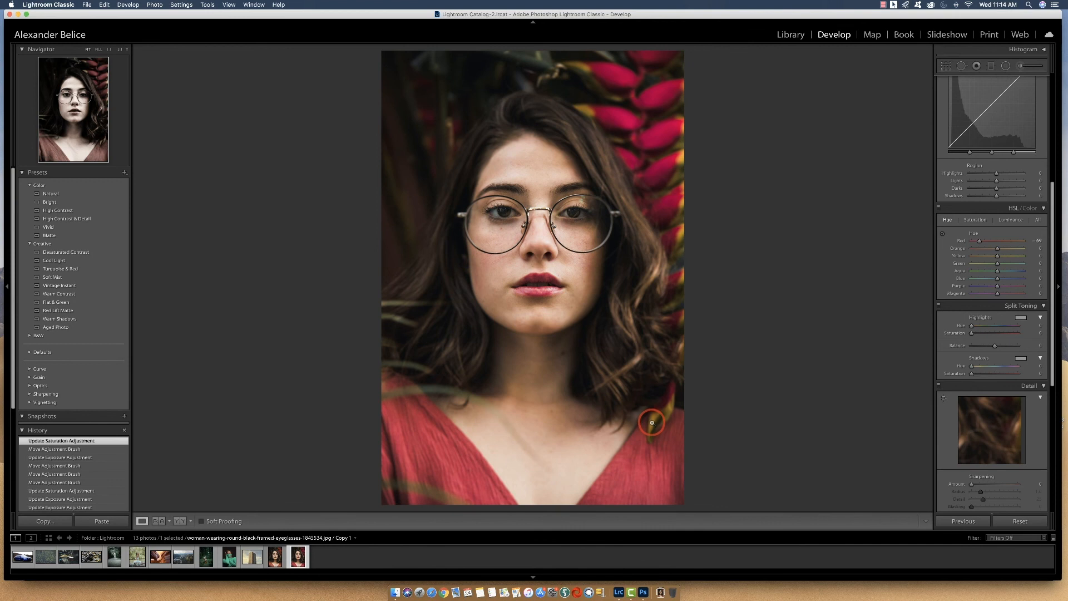